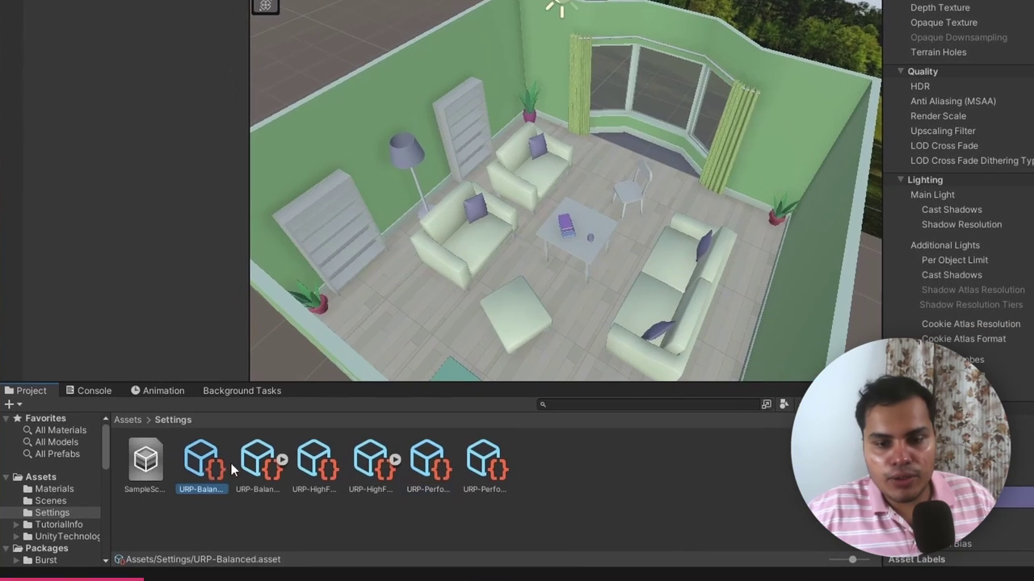
Inspect the URP Balanced, High Fidelity and Performant pipeline and renderer assets in the Settings folder
left_click(231, 467)
left_click(286, 470)
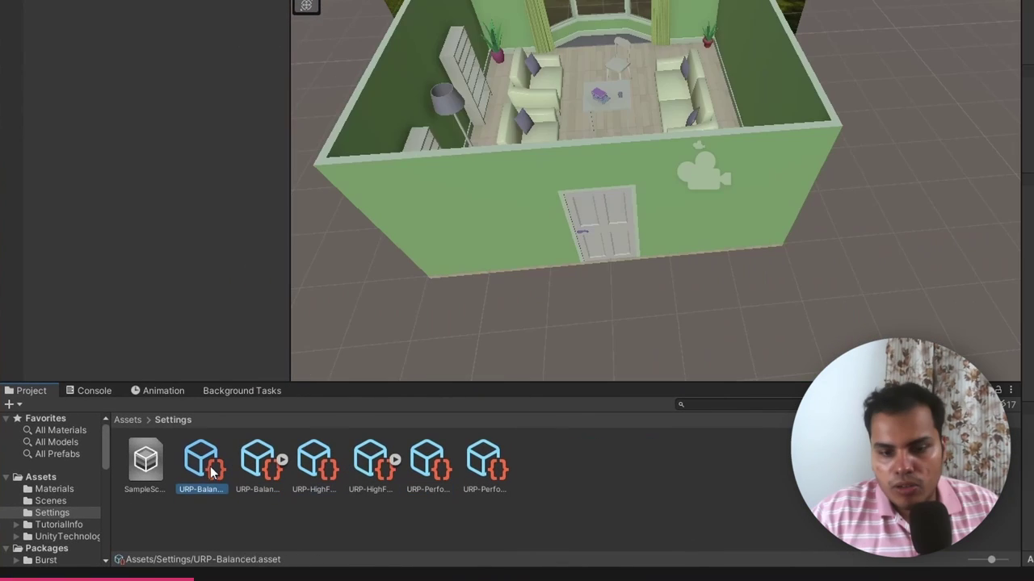
left_click(258, 464)
left_click(372, 465)
left_click(484, 464)
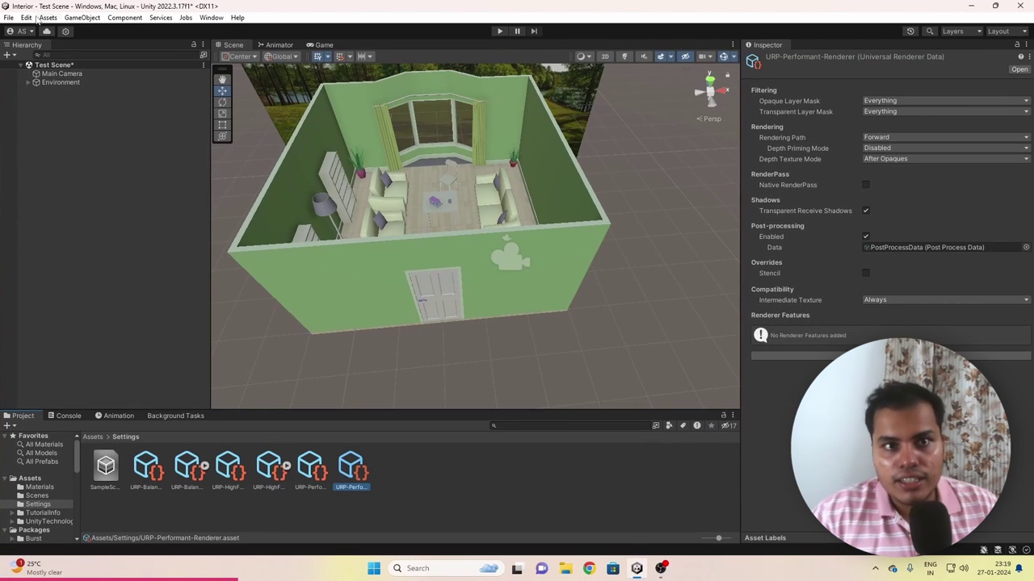
Open the project's Quality settings and check the render pipeline asset assigned to the Performant and High Fidelity levels
left_click(27, 17)
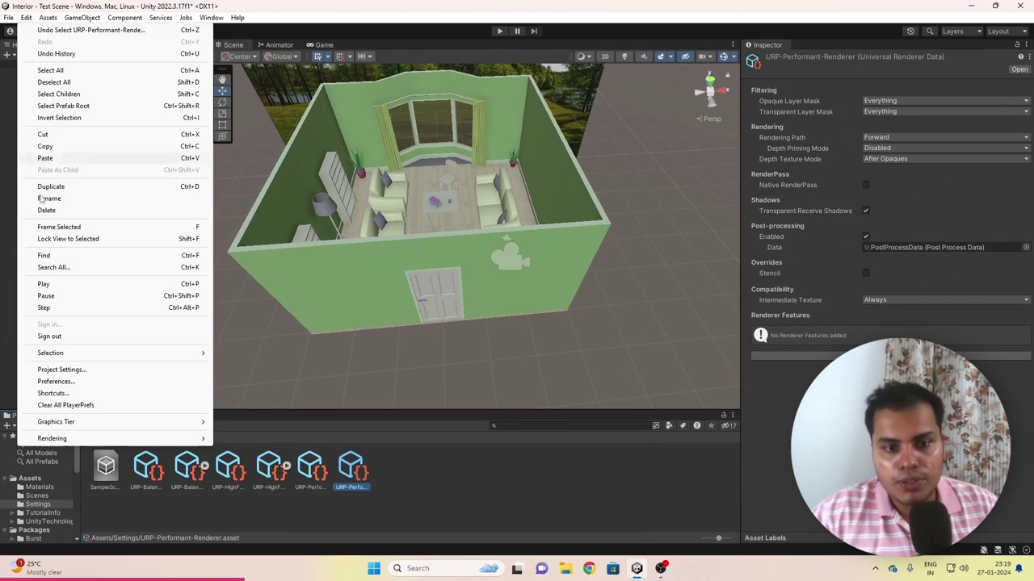
left_click(61, 302)
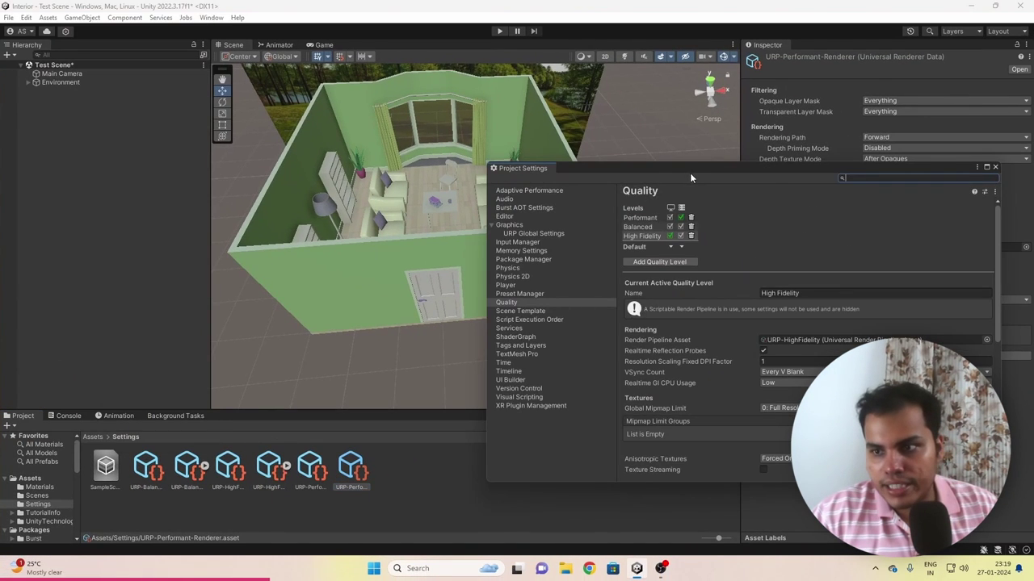
left_click_drag(690, 176, 418, 157)
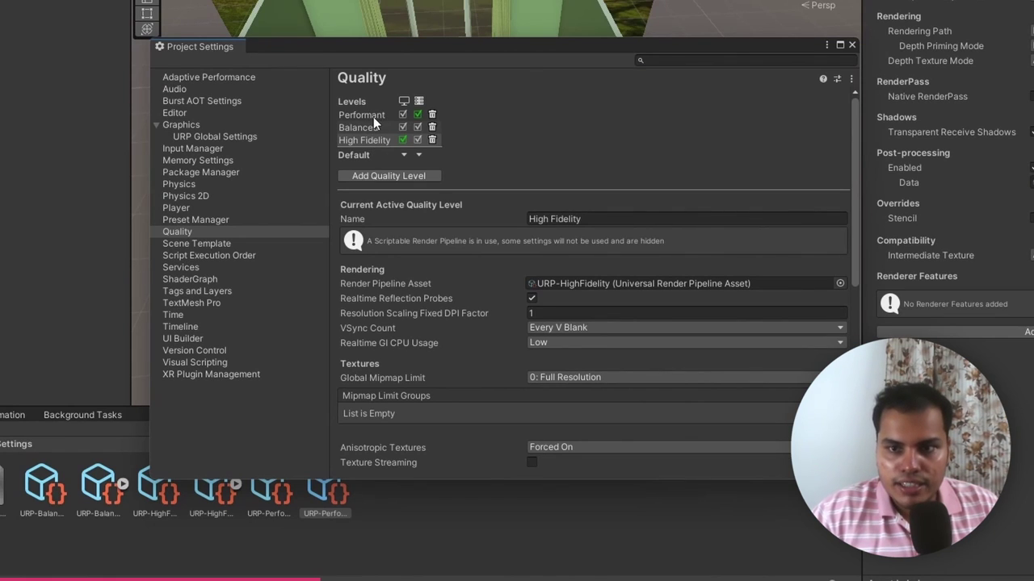
left_click(372, 116)
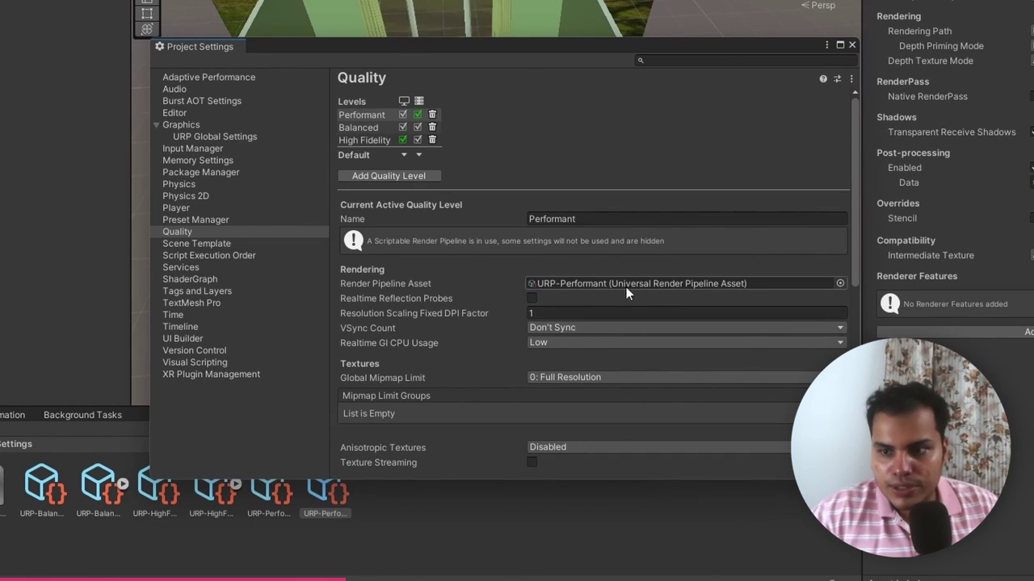
left_click(363, 140)
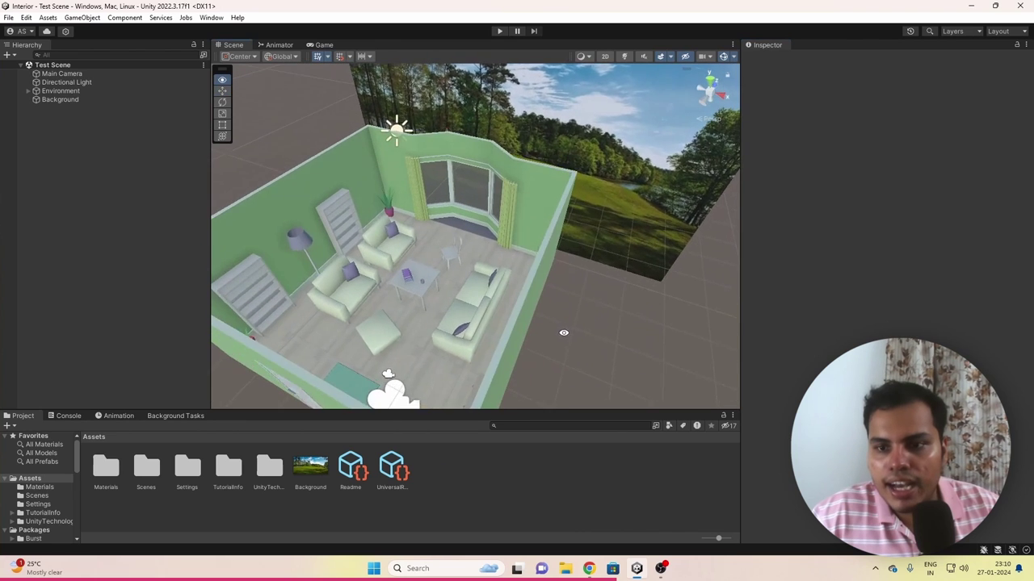
Switch to Unity, look around the furnished room and preview it in the Game view before returning to the Scene view
left_click_drag(452, 323, 465, 396, "alt")
left_click_drag(422, 356, 594, 319, "alt")
left_click(328, 47)
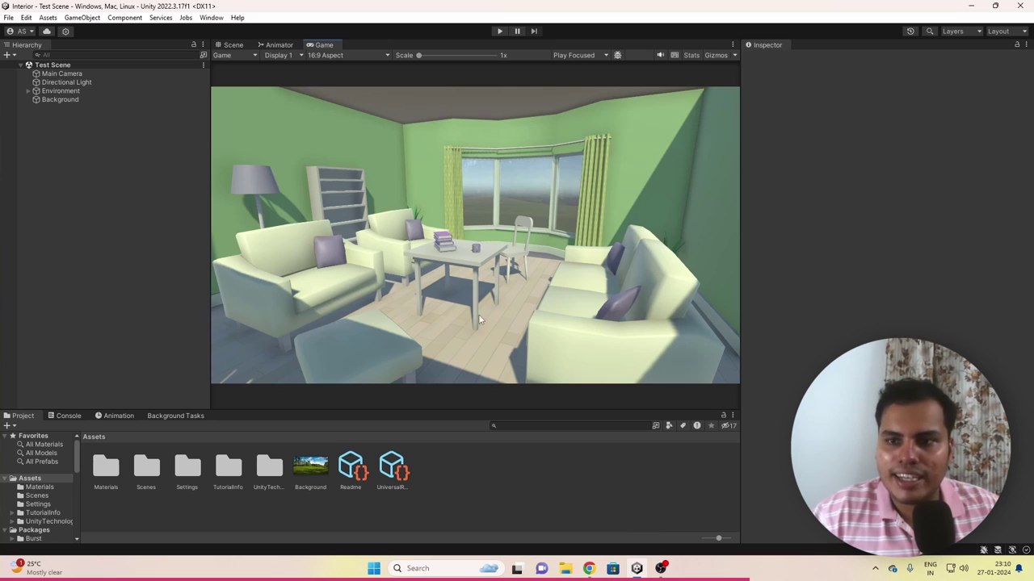
key("ctrl+1")
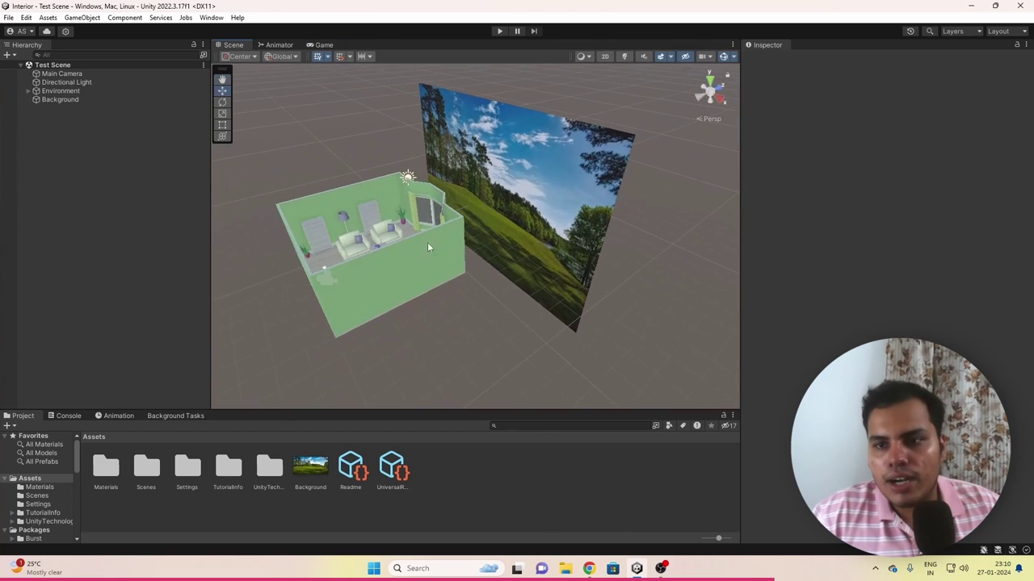
Make the Background plane a child of the Environment object in the Test Scene hierarchy
left_click(514, 194)
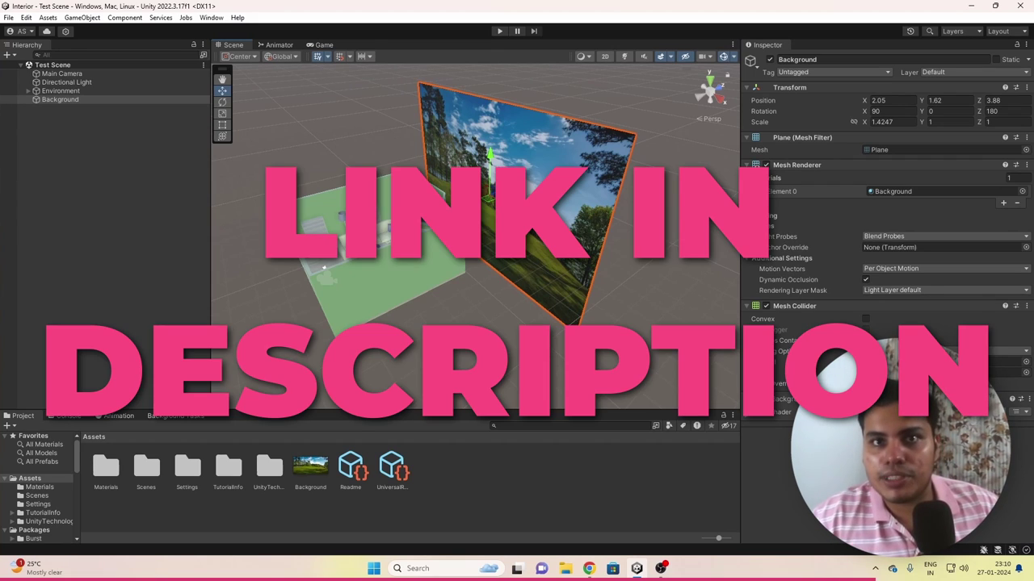
left_click_drag(590, 333, 547, 297, "alt")
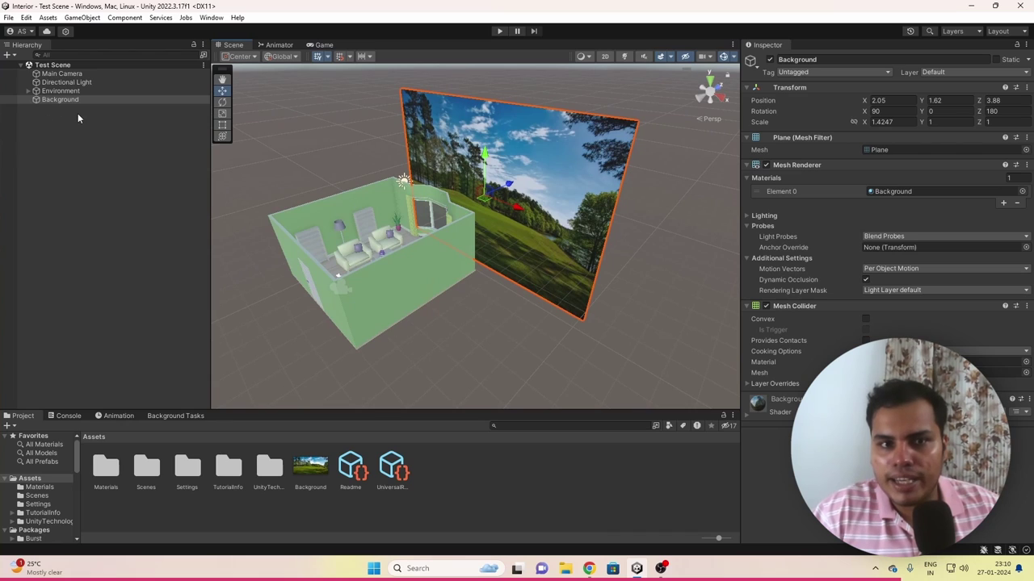
left_click_drag(65, 100, 63, 91)
Expand the Environment object to review its child objects, and examine the room from another angle with nothing selected
left_click(29, 91)
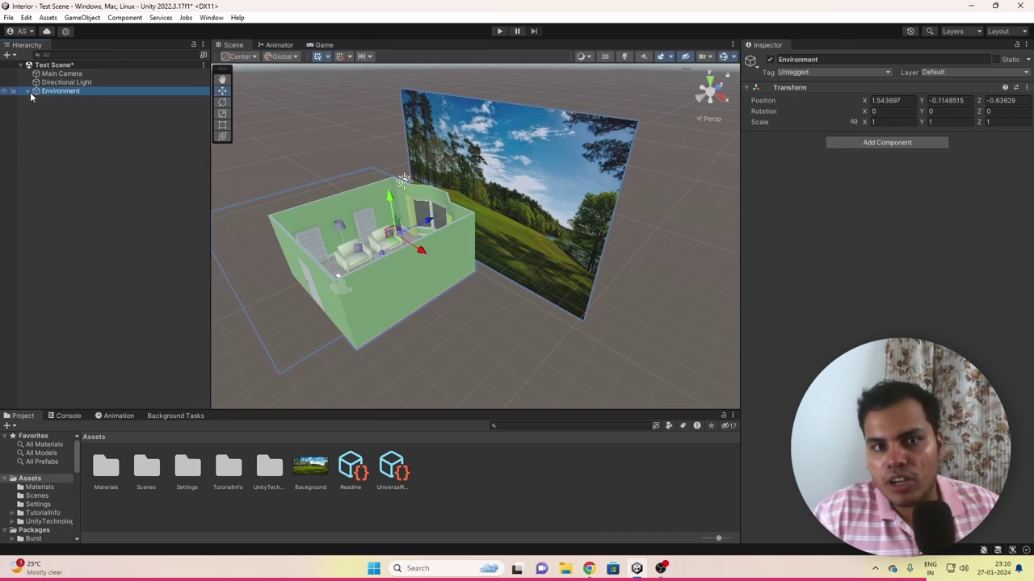
left_click(29, 91)
scroll(137, 286, "down", 10)
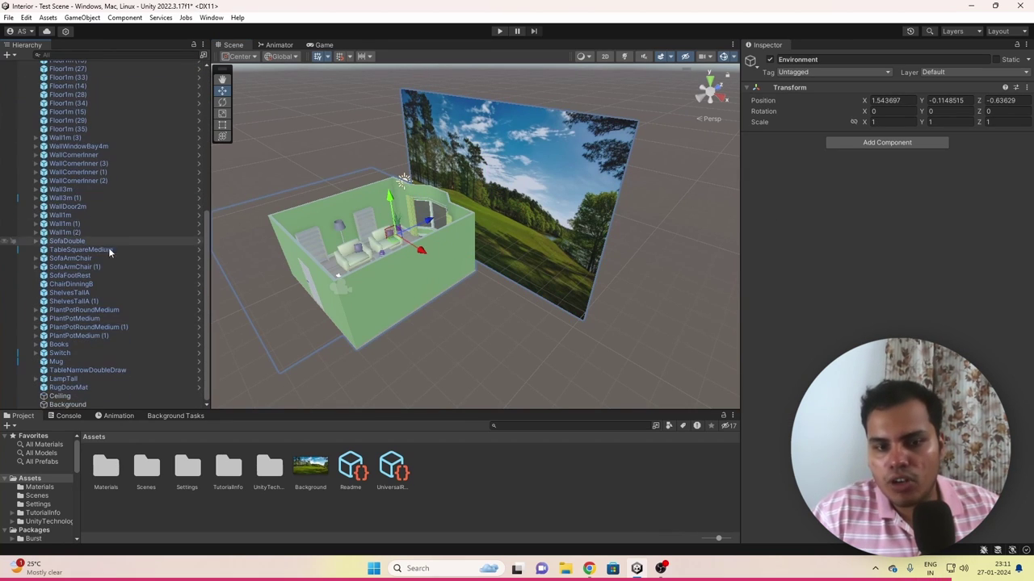
left_click(420, 364)
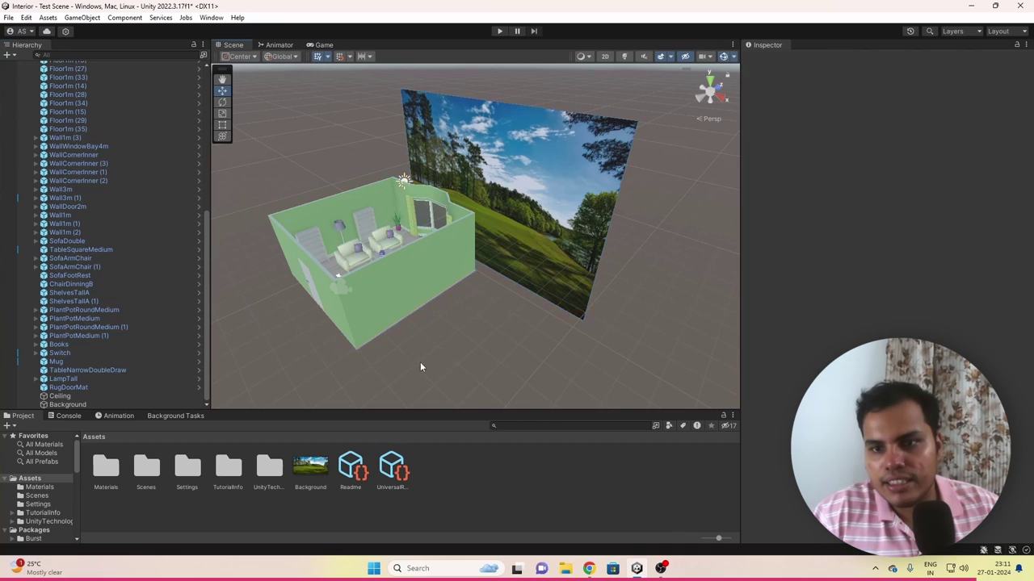
left_click_drag(420, 364, 551, 208, "alt")
scroll(542, 166, "down", 3)
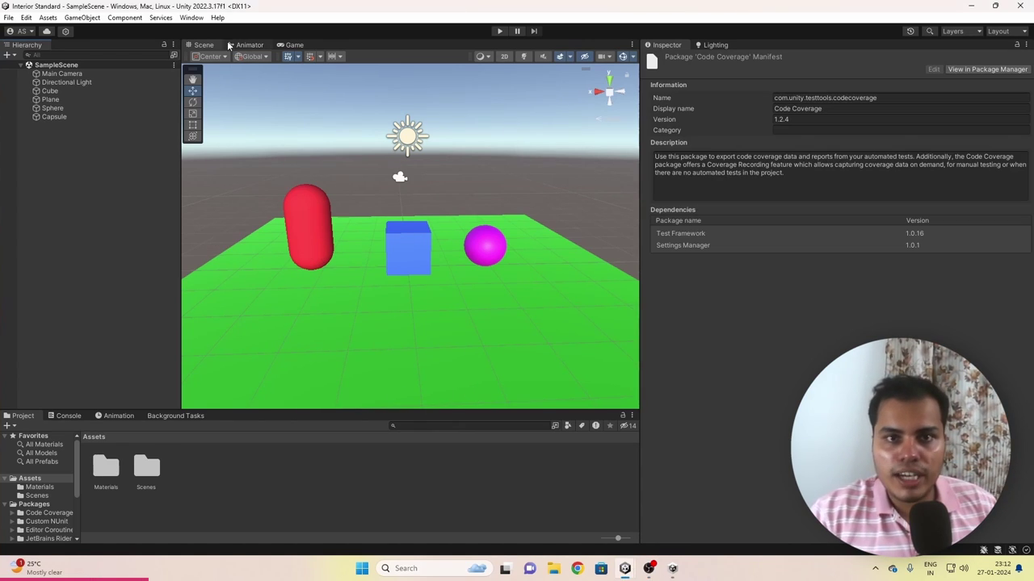
Open the Package Manager and list the packages from the Unity Registry
left_click(191, 17)
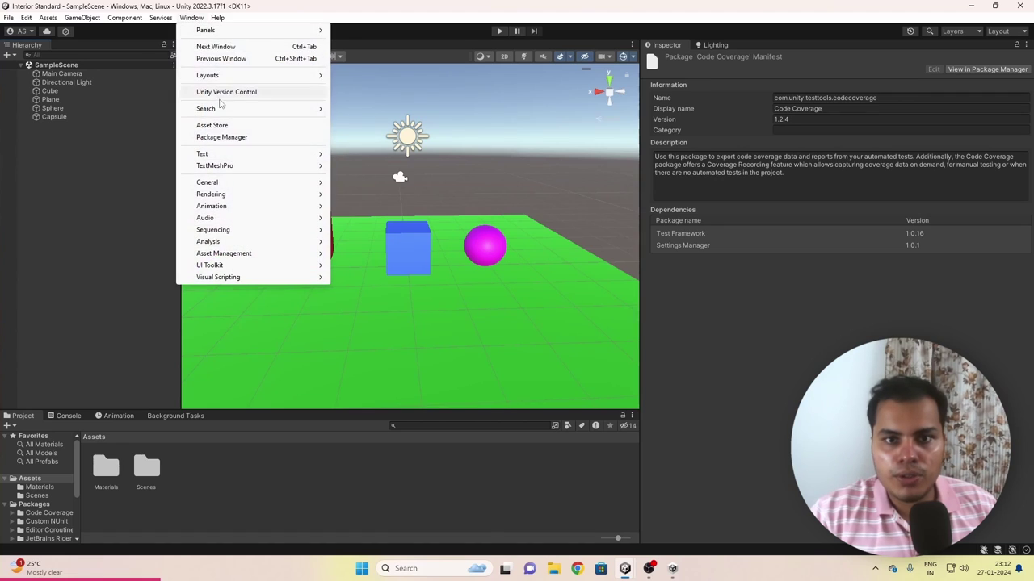
left_click(220, 136)
left_click(214, 113)
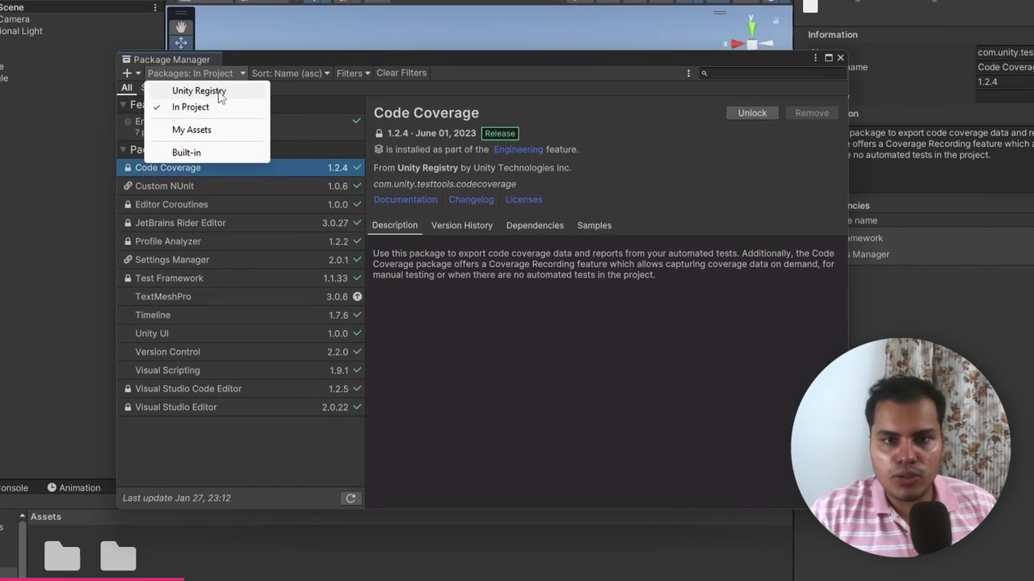
left_click(198, 91)
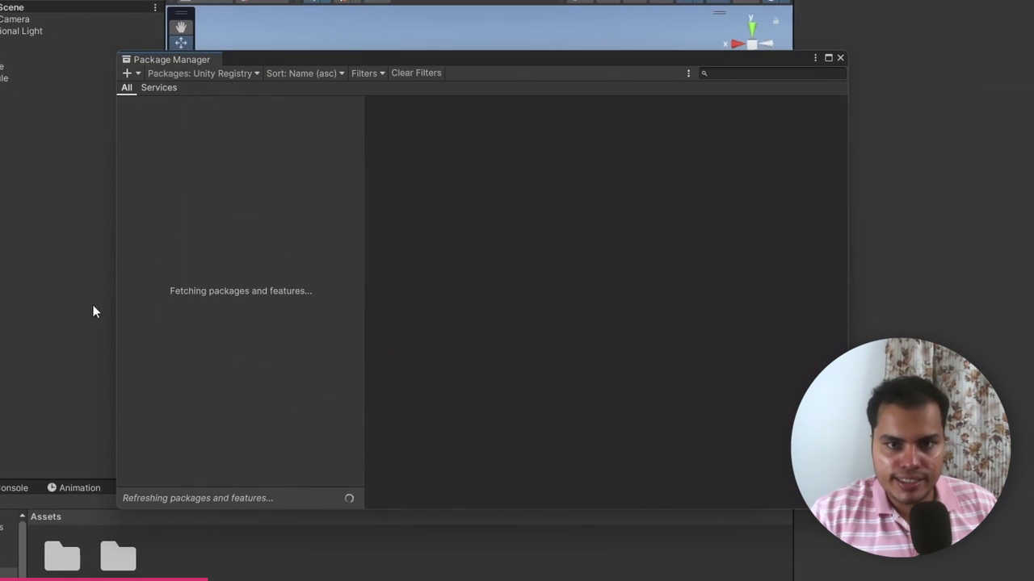
Install version 14.0.9 of the Universal RP package and close the Package Manager
scroll(358, 291, "down", 5)
left_click_drag(358, 296, 350, 440)
left_click(187, 411)
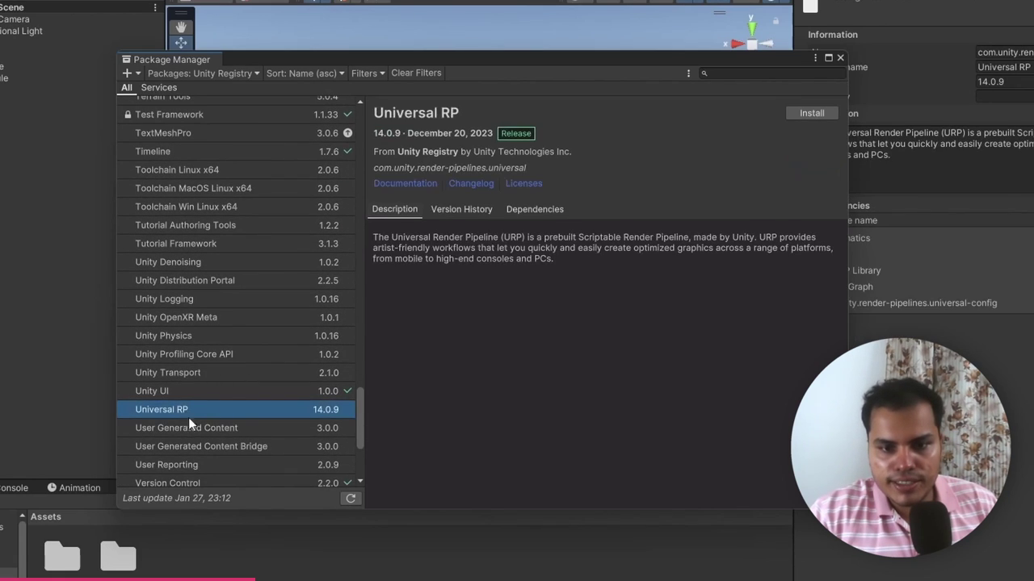
left_click(810, 114)
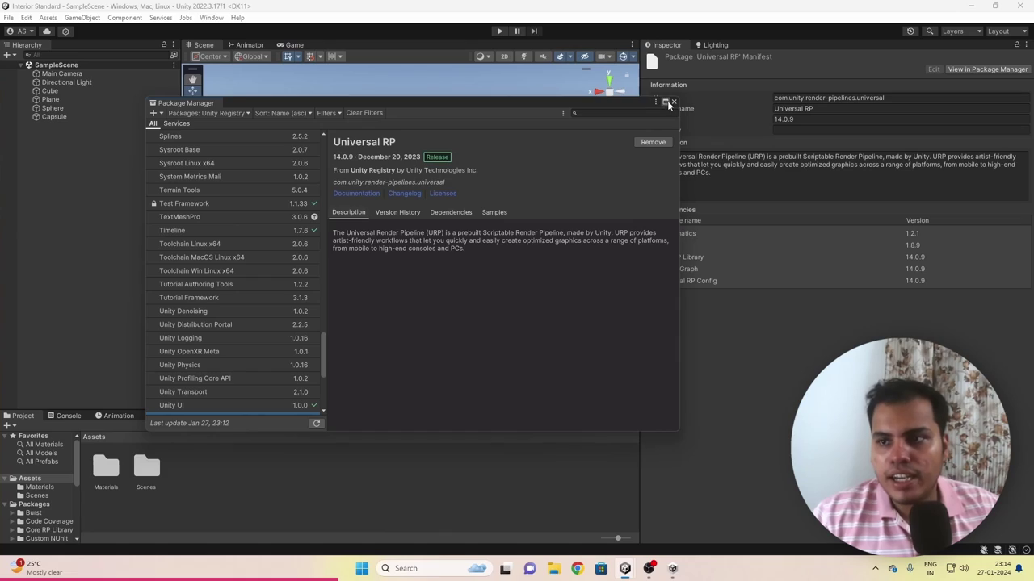
left_click(670, 105)
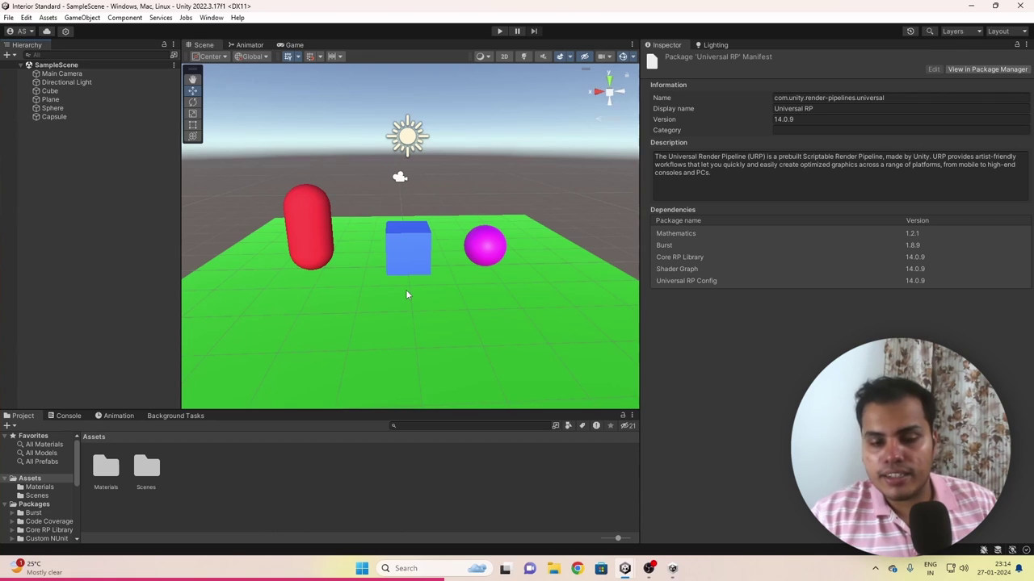
Create a folder named Lighting in the project's Assets folder
right_click(235, 497)
mouse_move(336, 200)
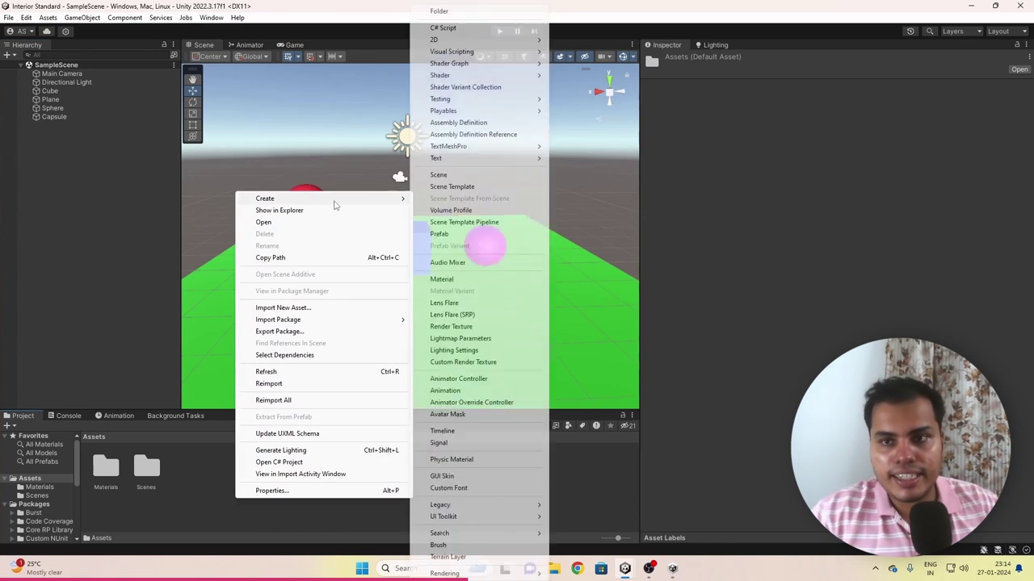
left_click(440, 13)
type("Lighting")
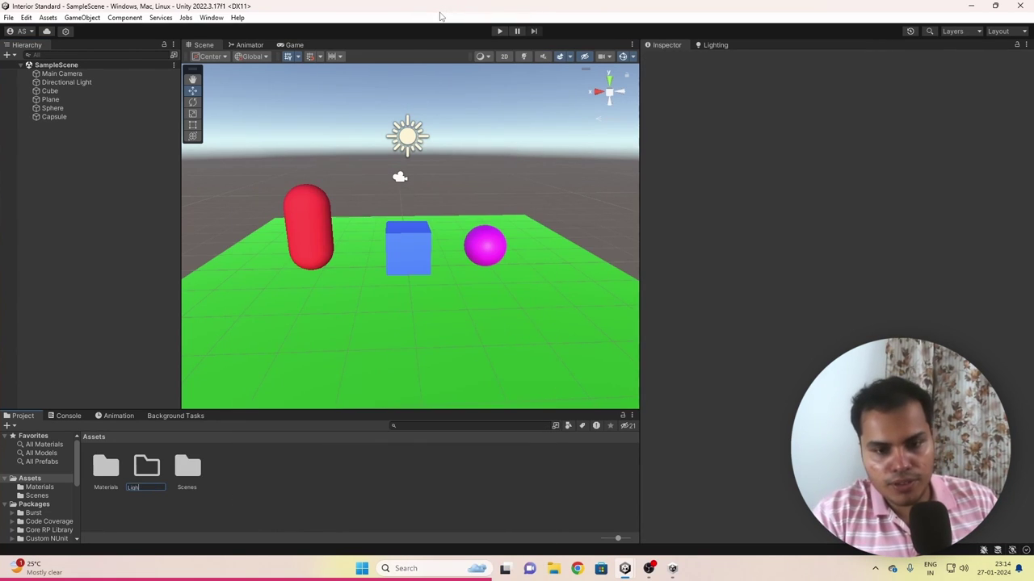
key("Return")
Create a URP Asset (with Universal Renderer) named URP Asset inside the Lighting folder
double_click(121, 469)
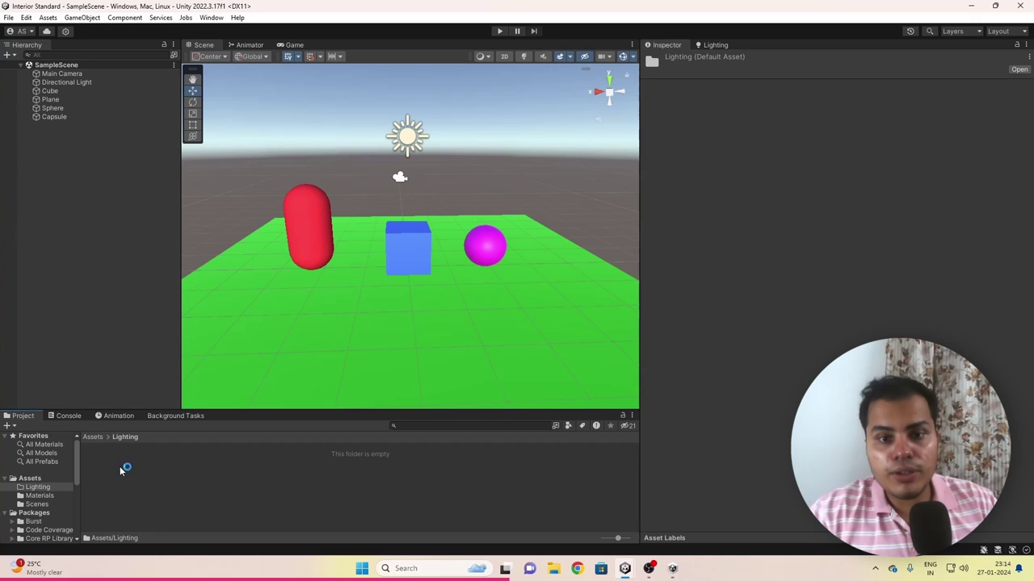
right_click(173, 457)
mouse_move(197, 156)
mouse_move(380, 573)
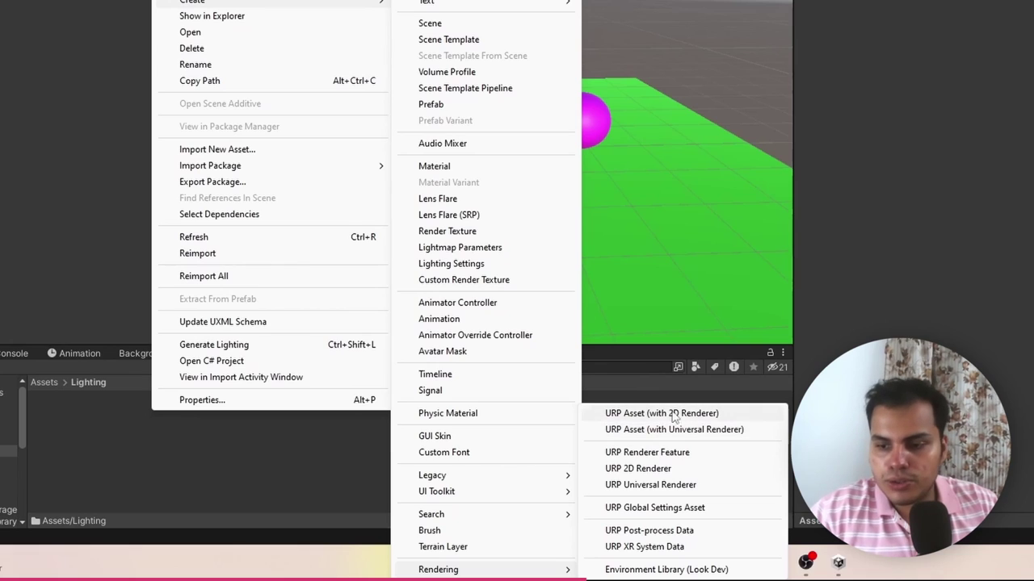
left_click(708, 428)
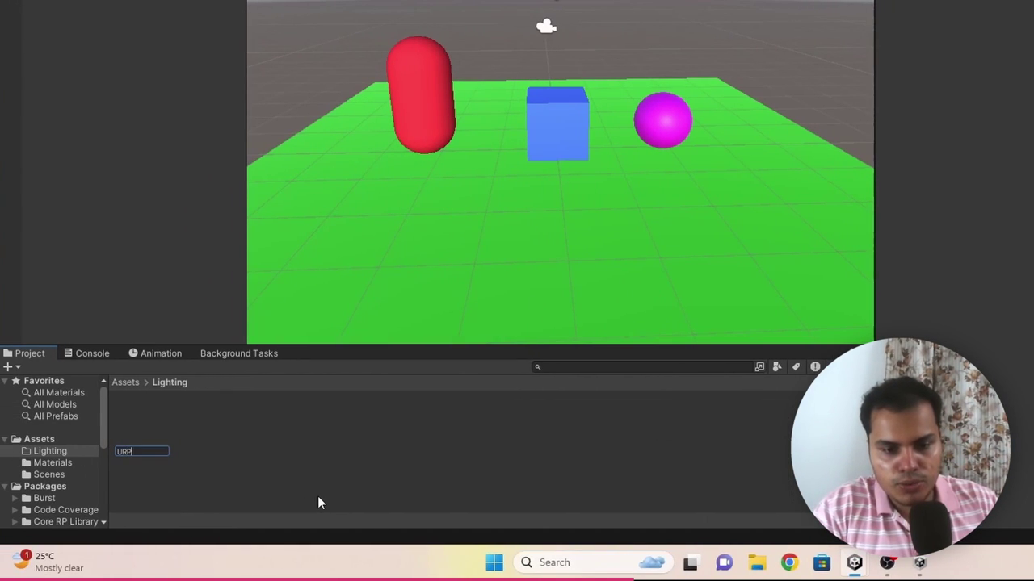
type("URP Asset")
key("Return")
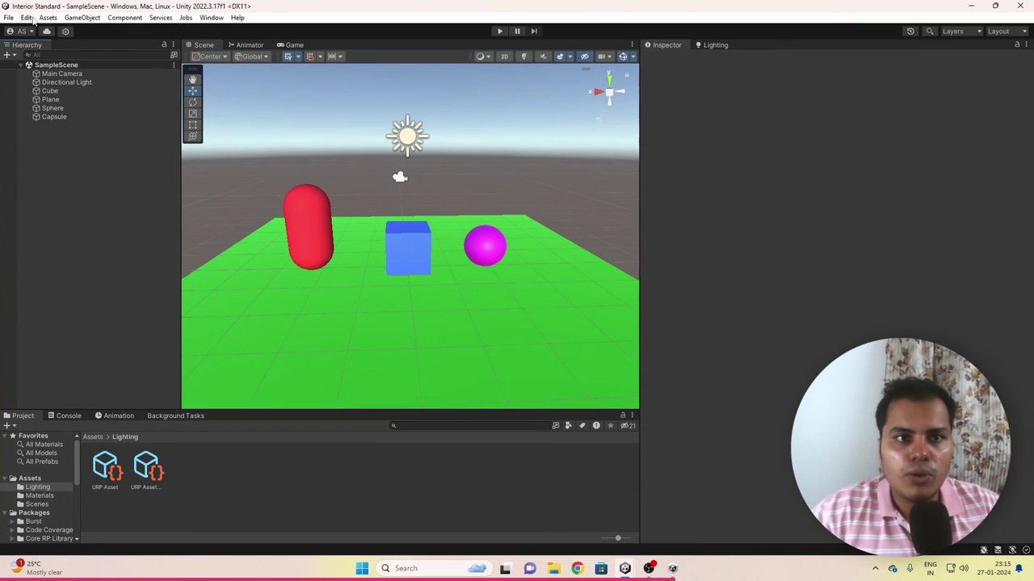
Assign URP Asset as the render pipeline asset of the Ultra quality level, accept the pipeline change and close Project Settings
left_click(27, 16)
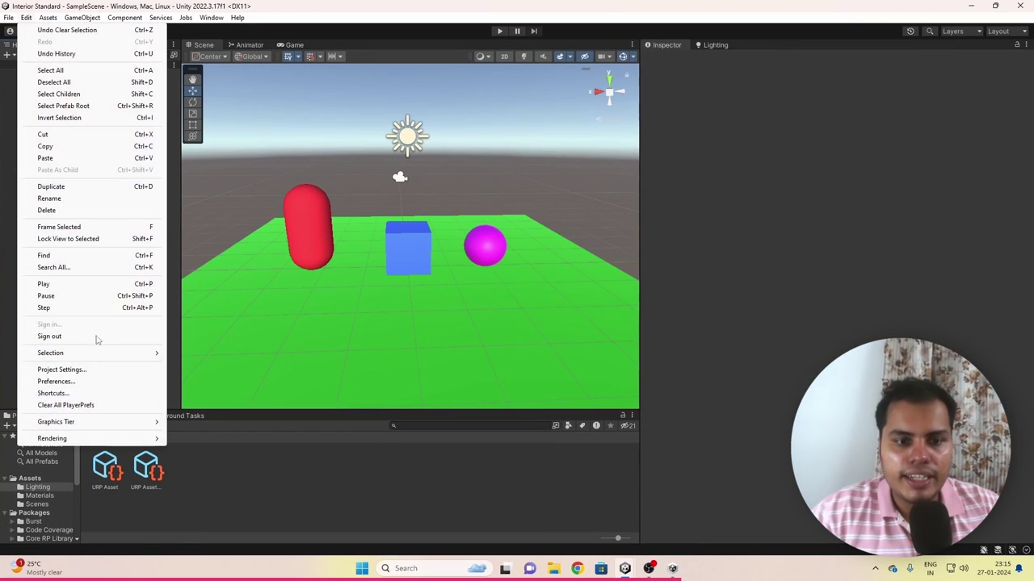
left_click(48, 302)
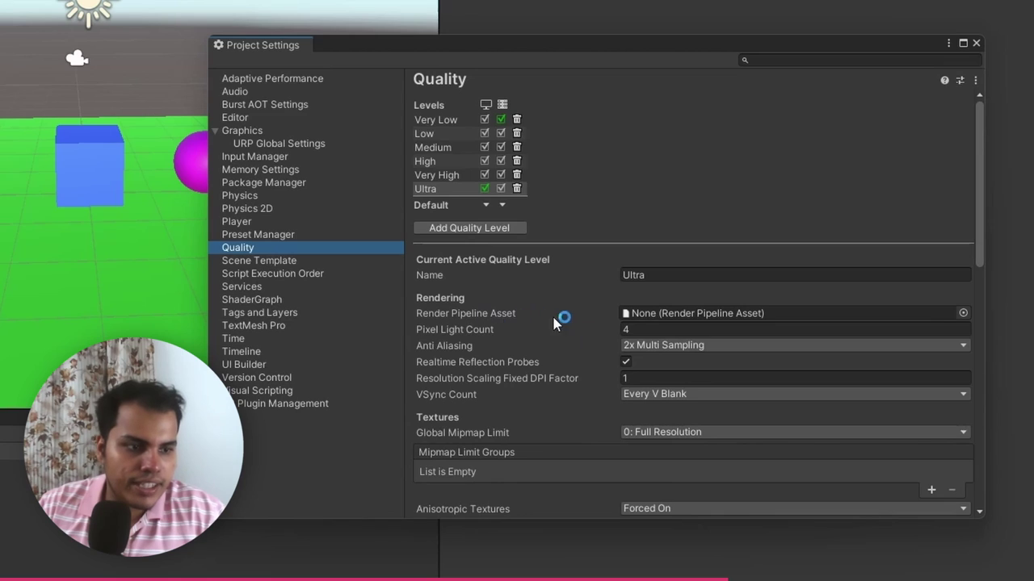
left_click(964, 314)
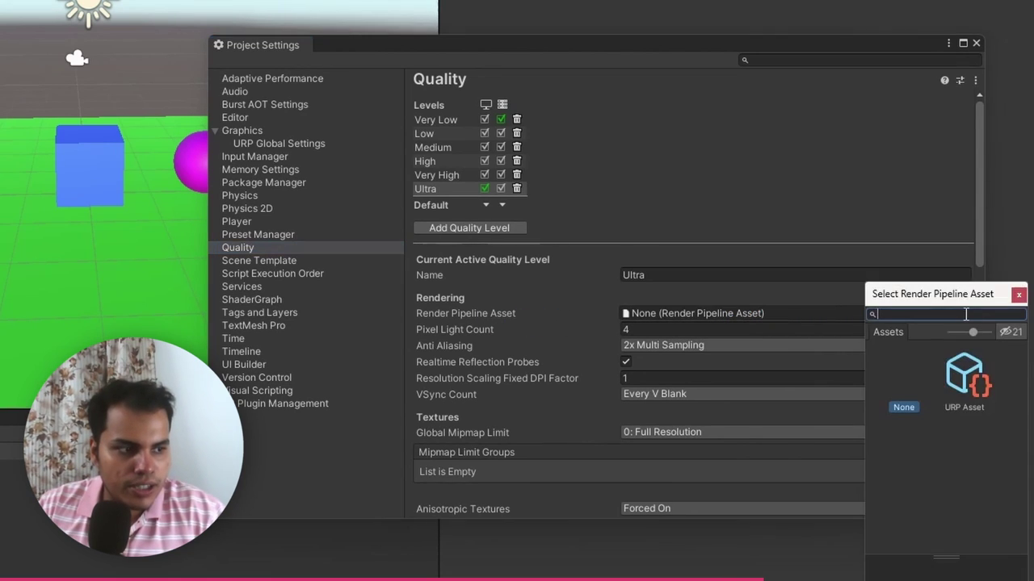
left_click(966, 384)
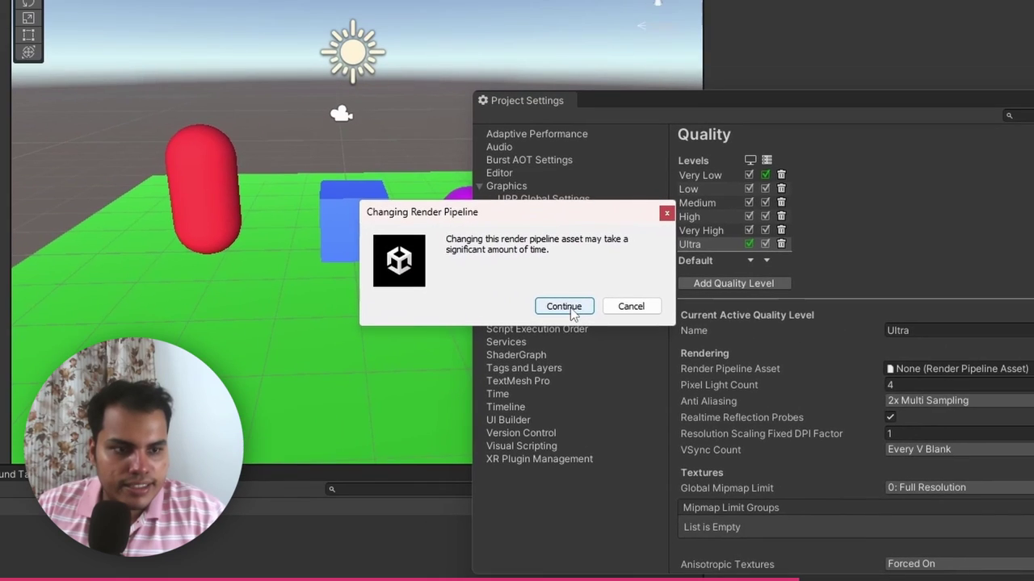
left_click(375, 268)
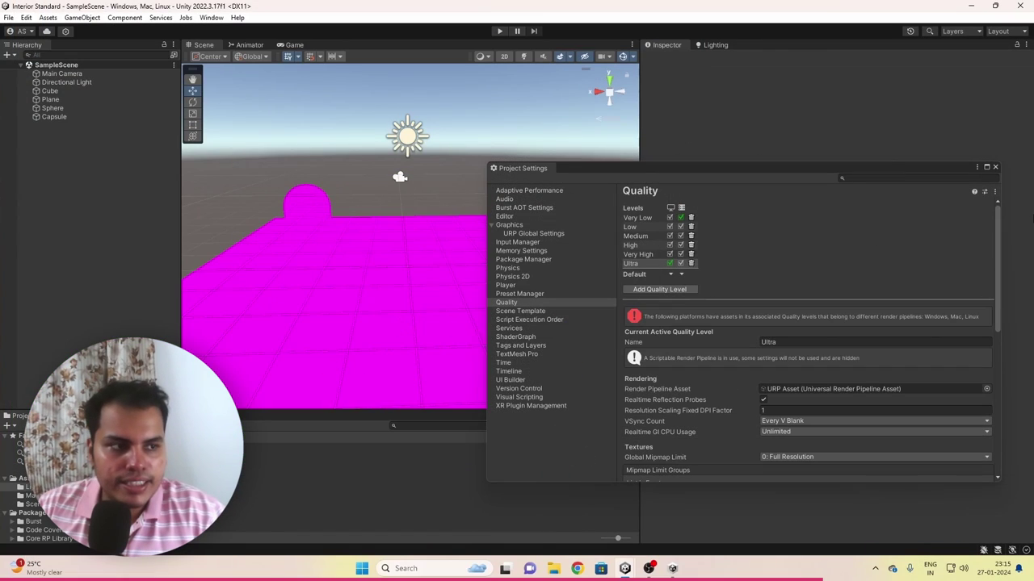
left_click(995, 167)
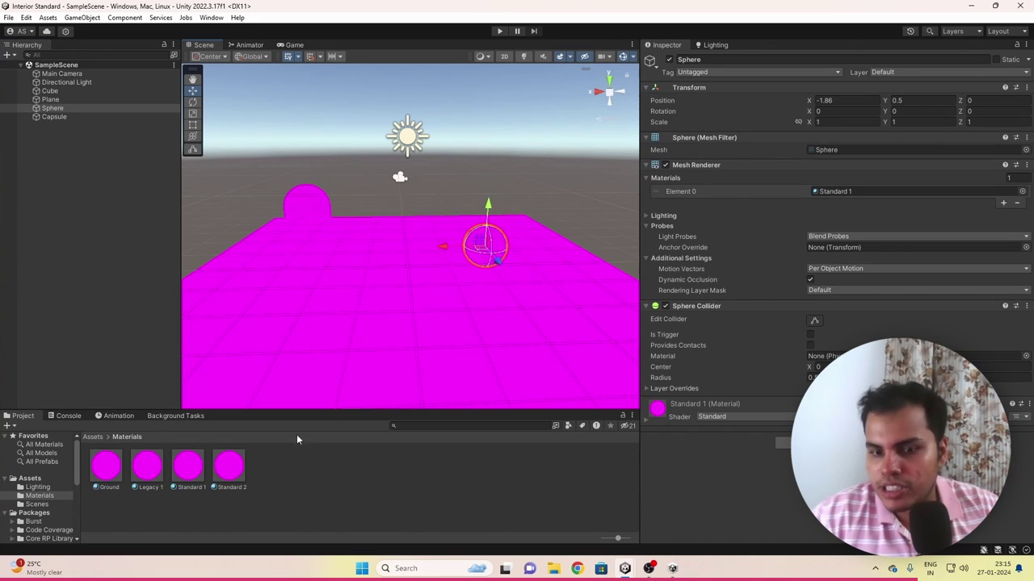
Examine the shader categories available for the Standard 1 material without changing its shader
left_click(189, 467)
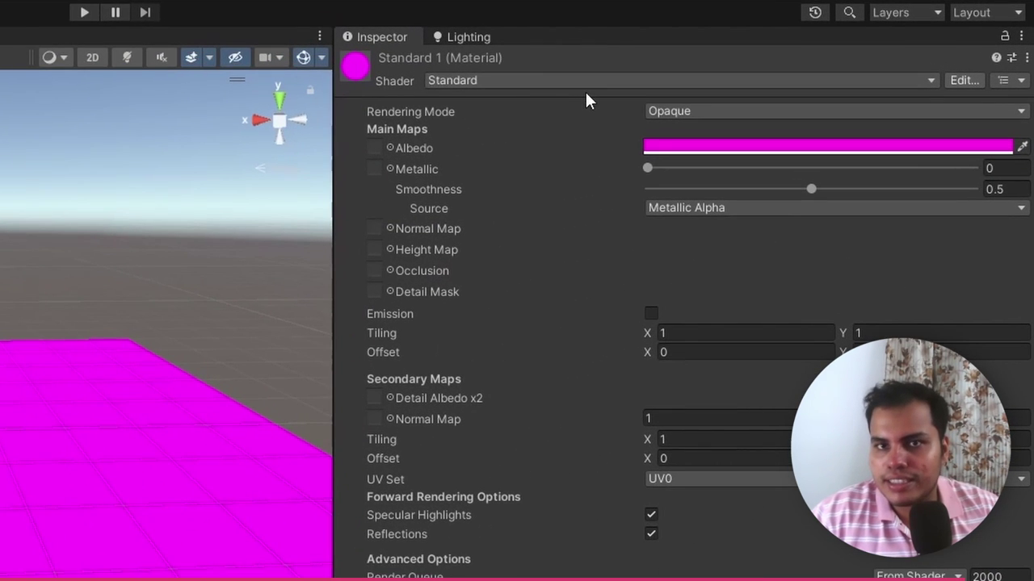
left_click(530, 81)
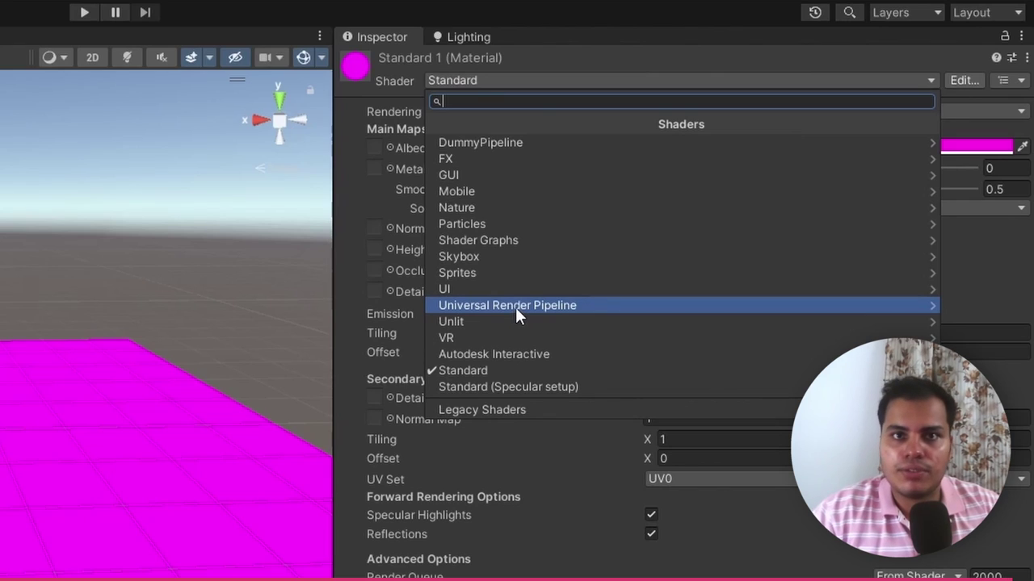
left_click(693, 449)
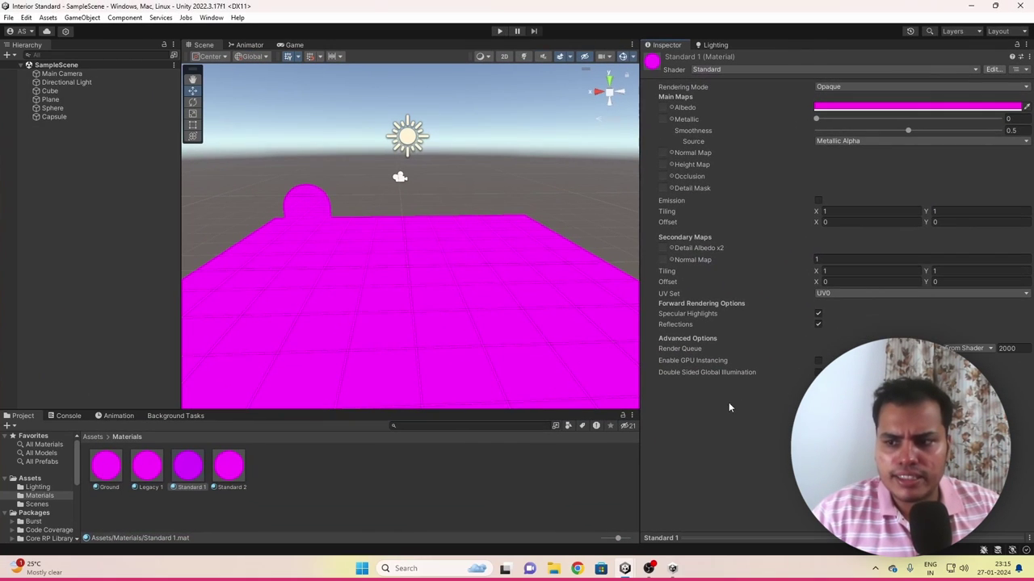
Filter the project's Assets folder by the Material type
left_click(92, 436)
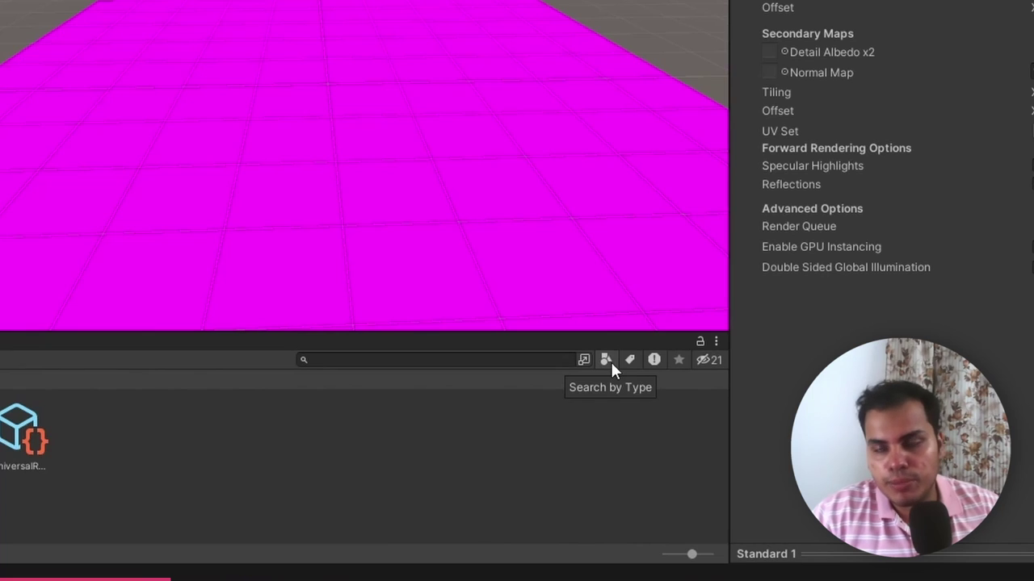
left_click(607, 360)
left_click(652, 169)
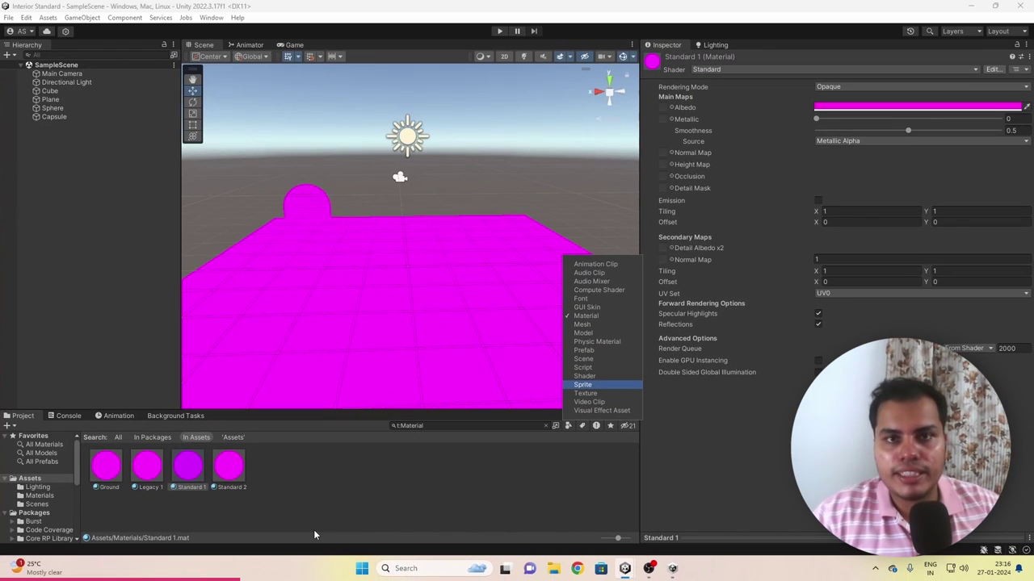
left_click(281, 525)
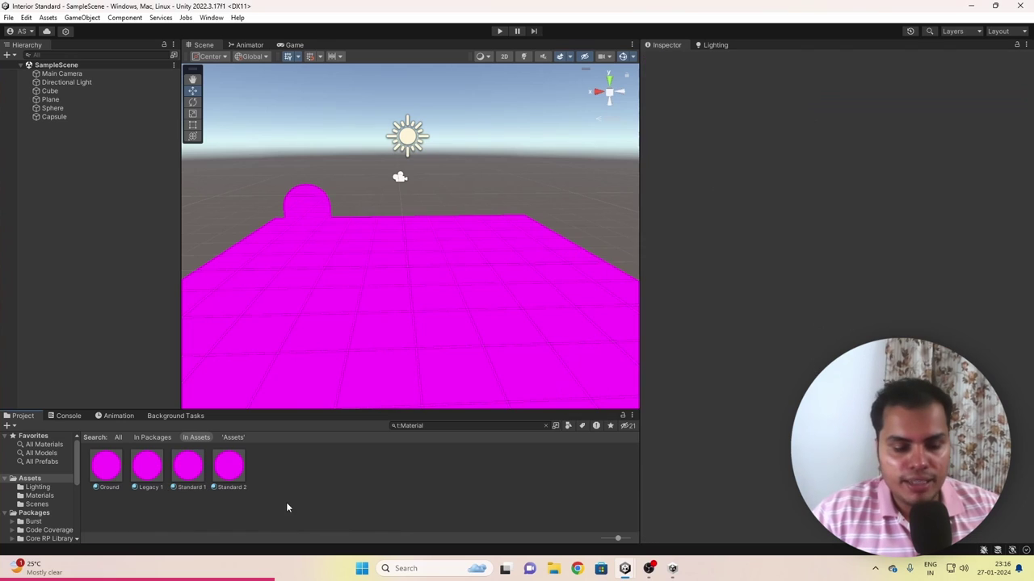
Select all four filtered materials and convert them from Built-in to URP, proceeding with the overwrite
key("ctrl+a")
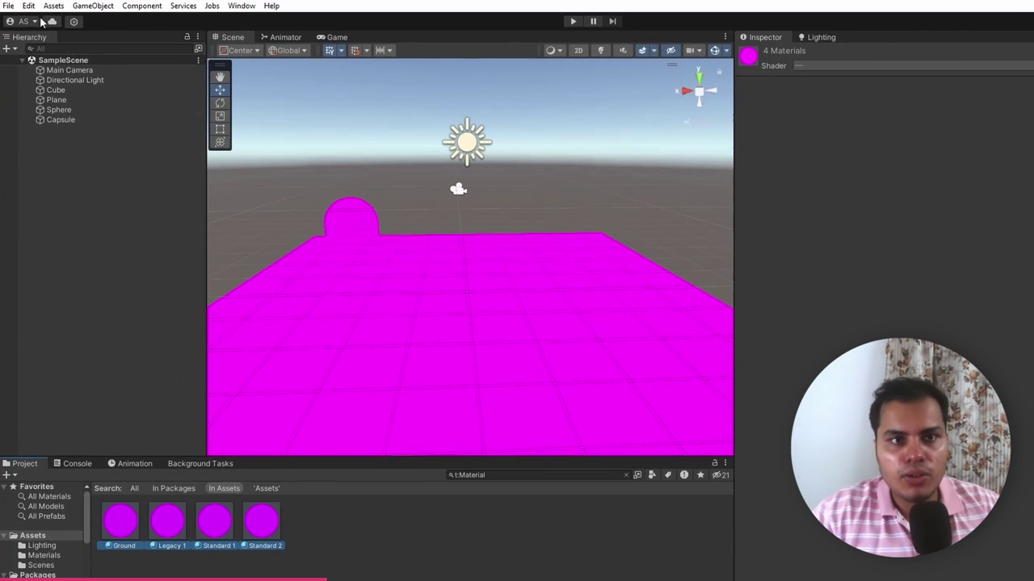
left_click(29, 5)
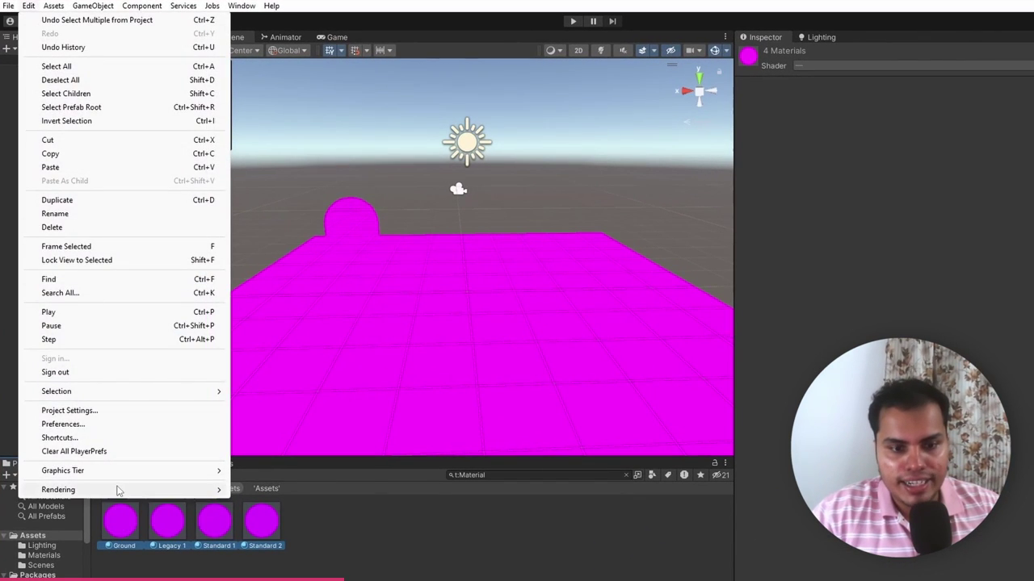
mouse_move(180, 489)
mouse_move(271, 491)
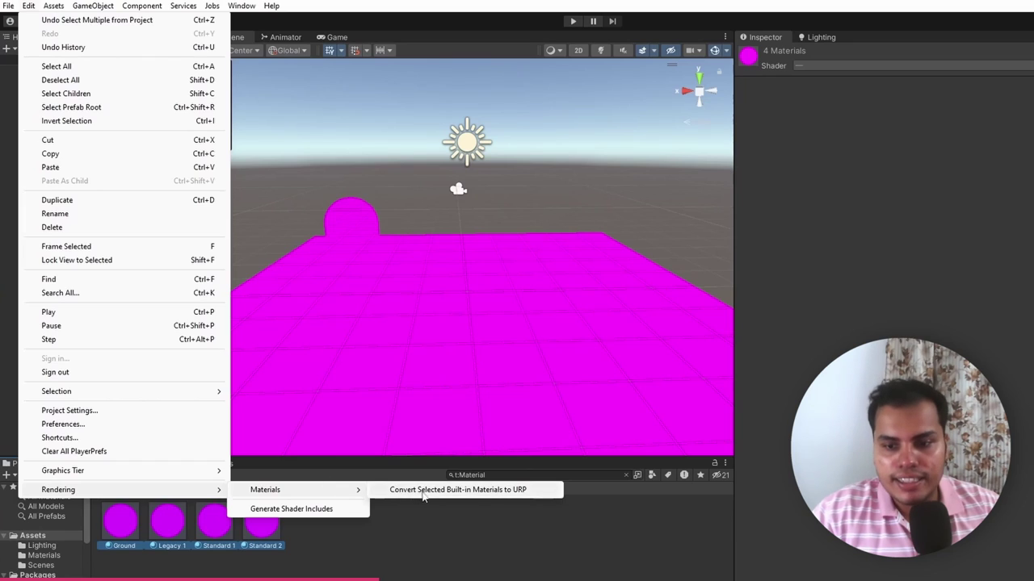
left_click(466, 491)
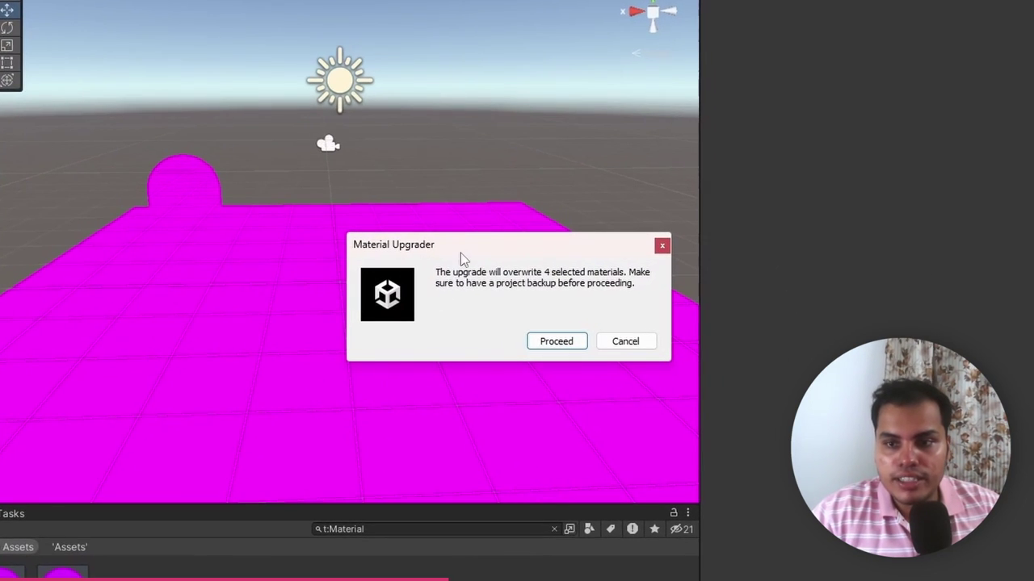
left_click_drag(460, 253, 413, 250)
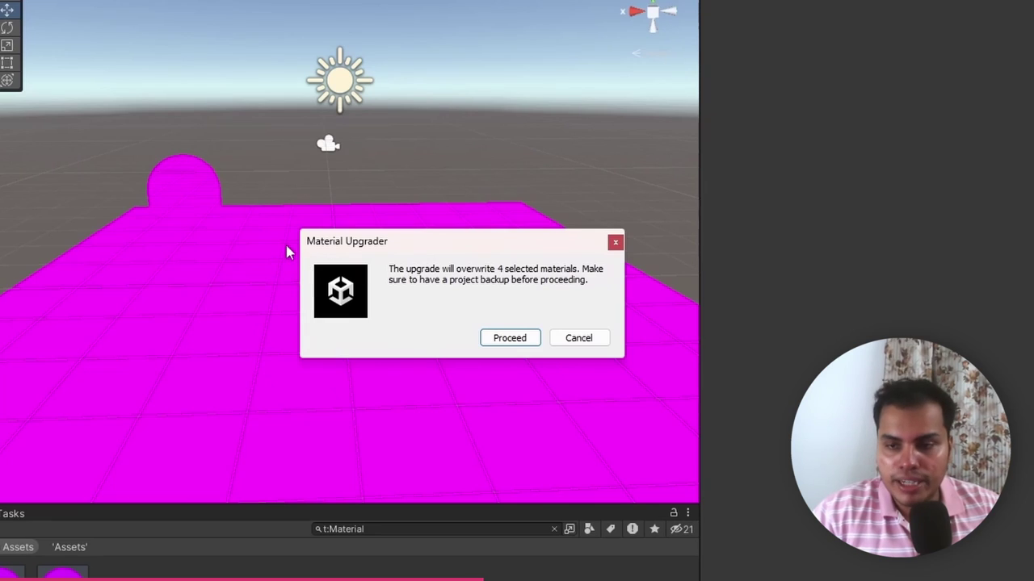
left_click_drag(449, 281, 502, 315)
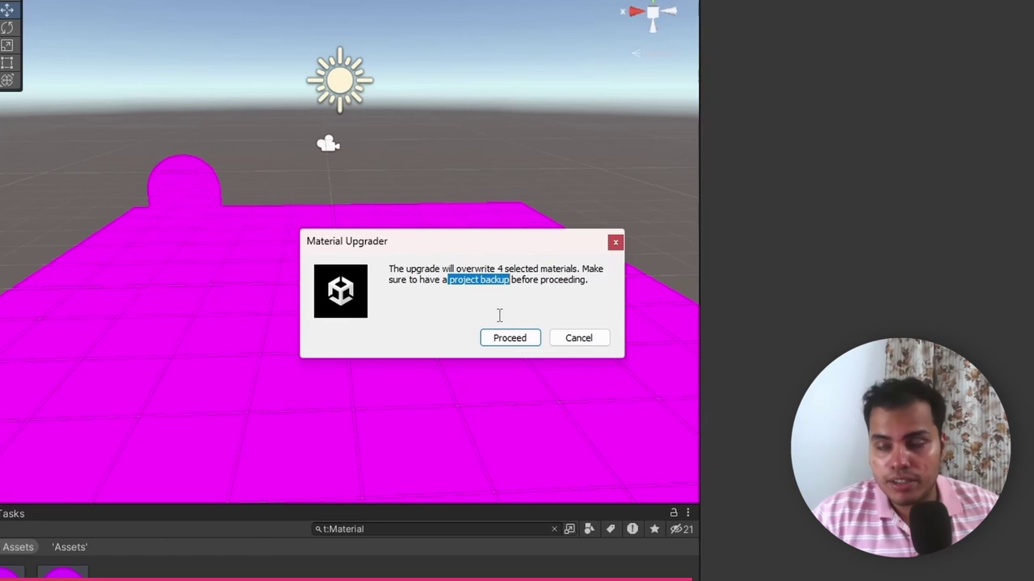
left_click(509, 337)
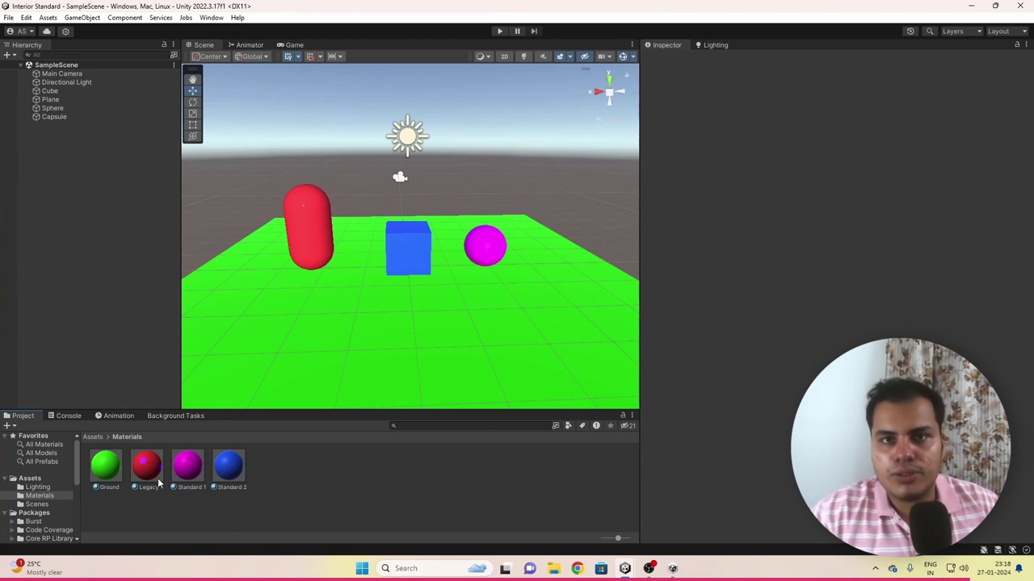
In the Interior project's Test Scene, collapse the Environment group, delete the Directional Light and return to the Scene view
left_click(65, 416)
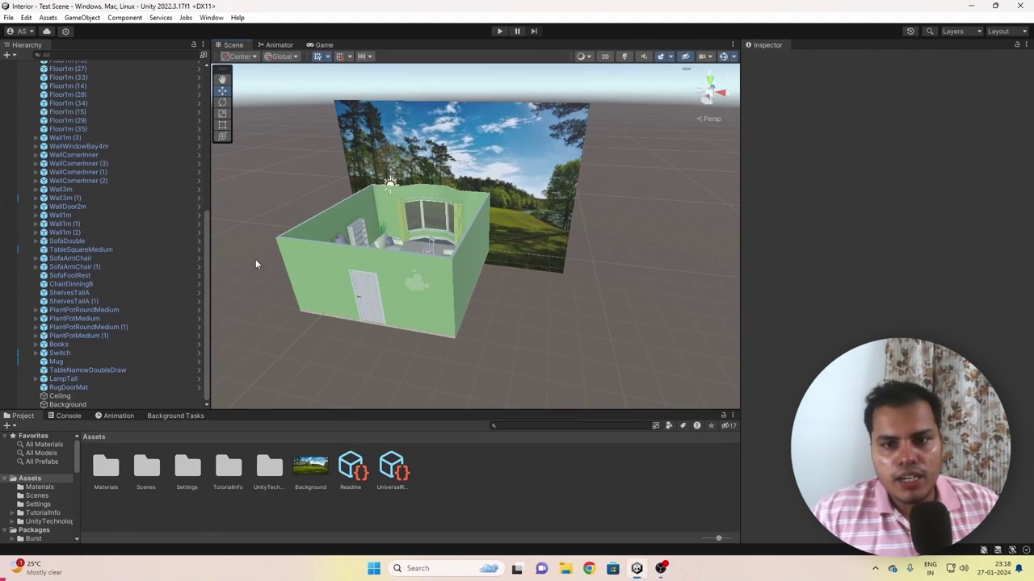
scroll(106, 206, "up", 10)
left_click(28, 90)
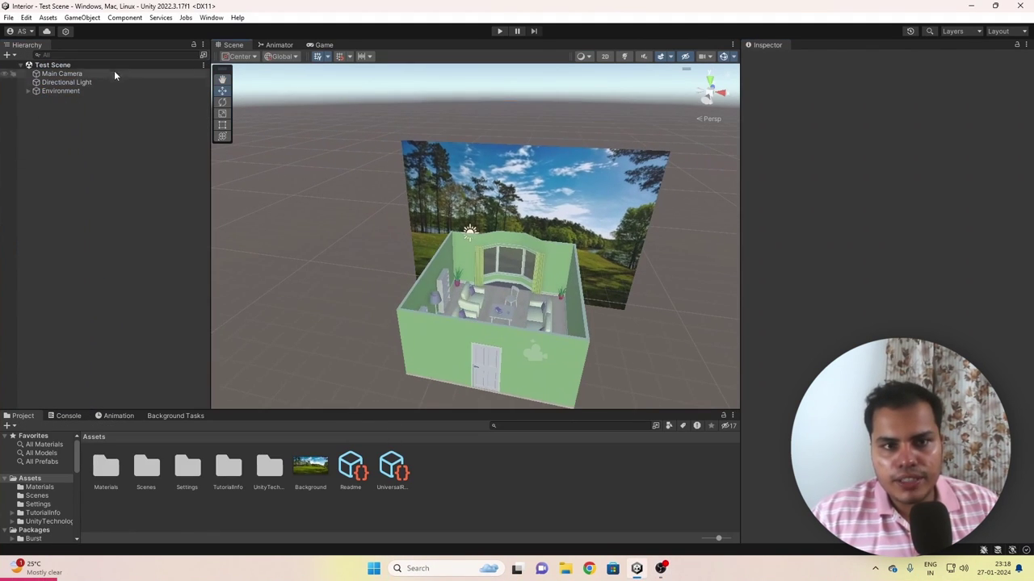
left_click(80, 82)
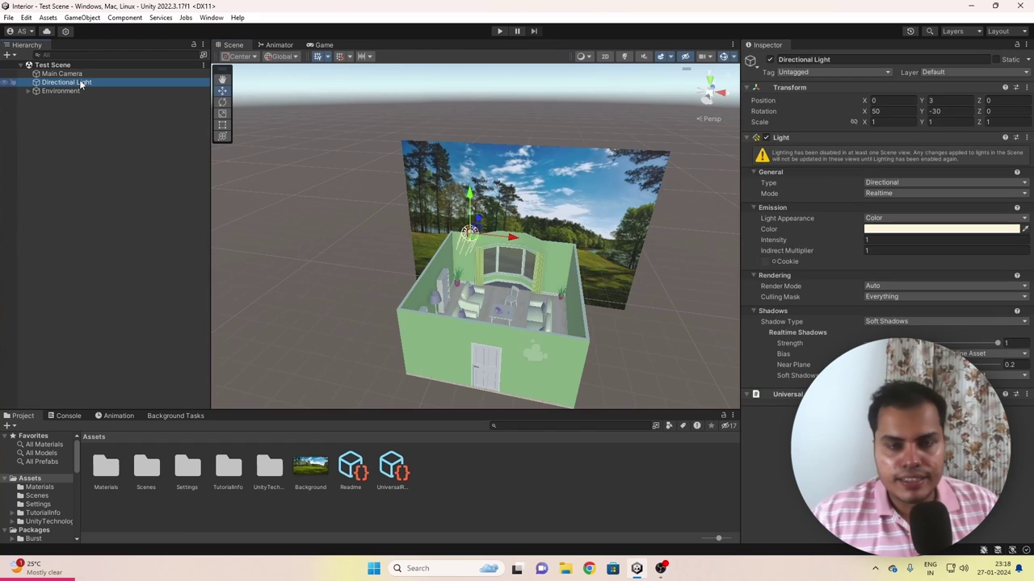
key("Delete")
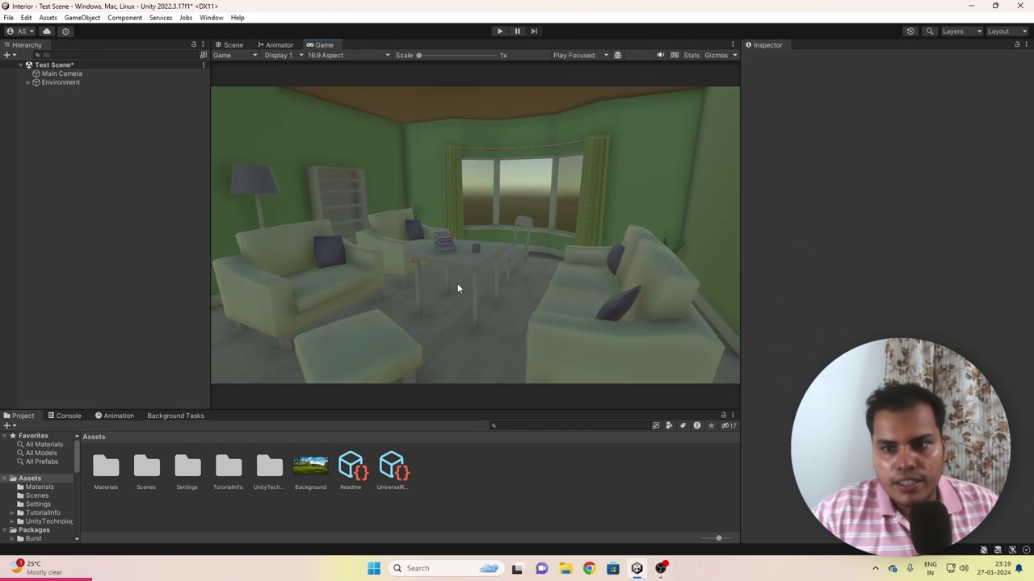
left_click(232, 44)
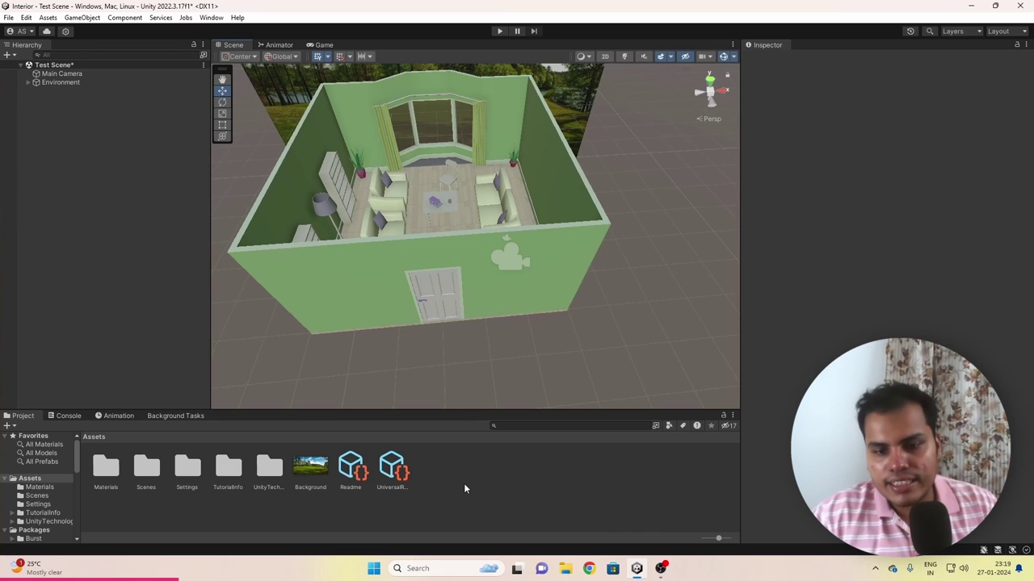
Create a Lighting Settings asset named Global Lighting in the Settings folder
double_click(187, 466)
right_click(423, 466)
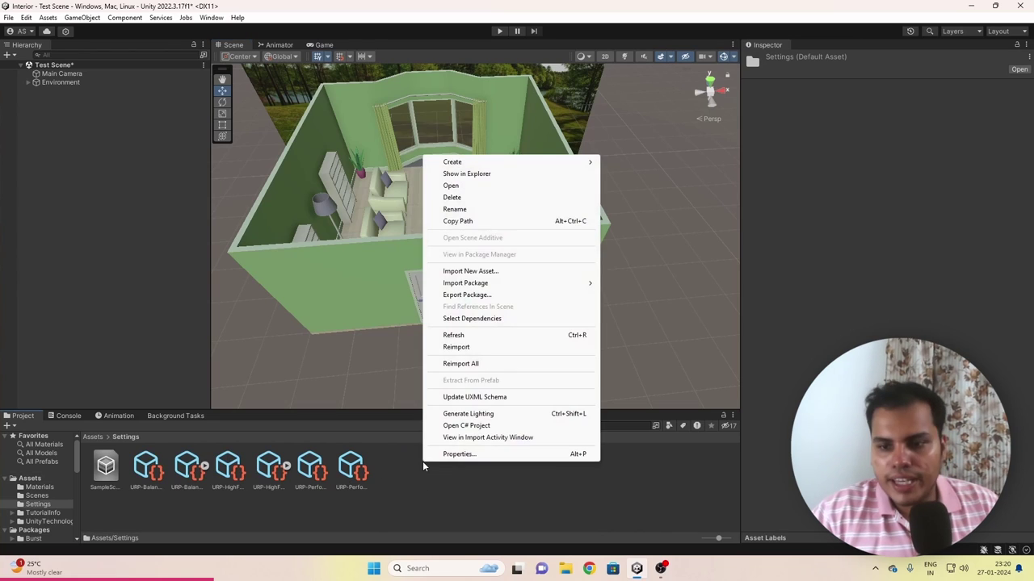
mouse_move(513, 163)
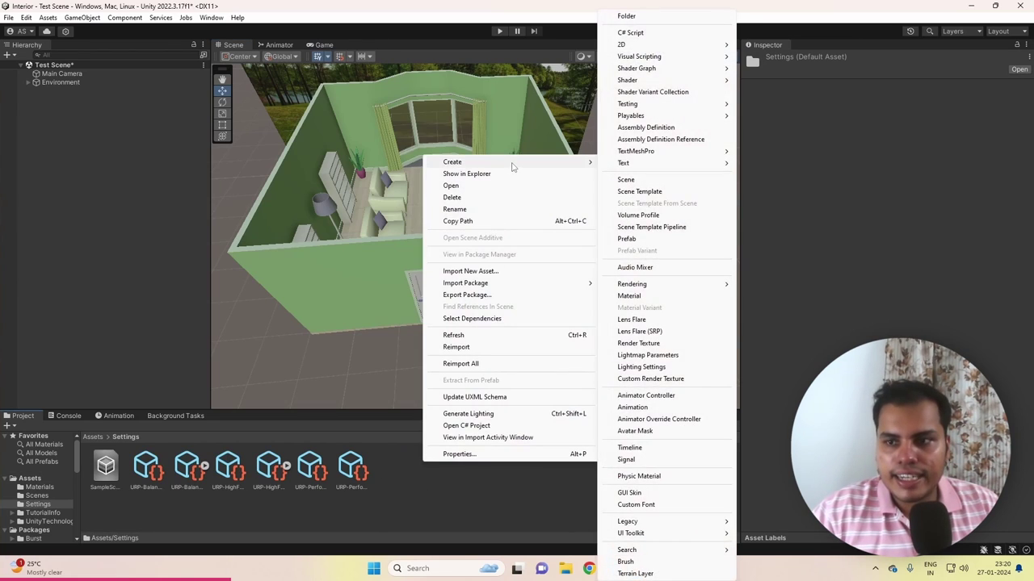
left_click(641, 367)
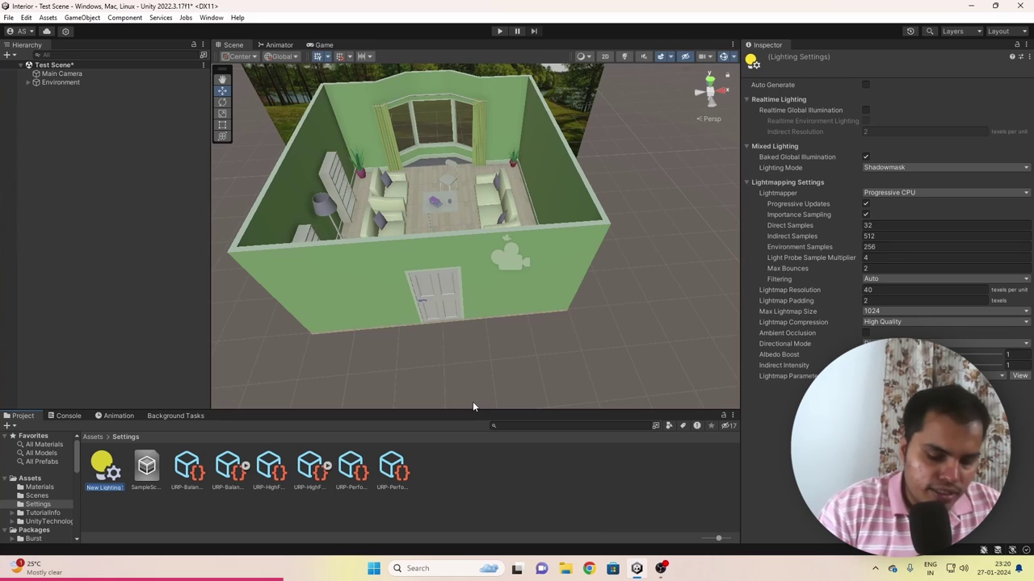
type("Global Lighting")
key("Return")
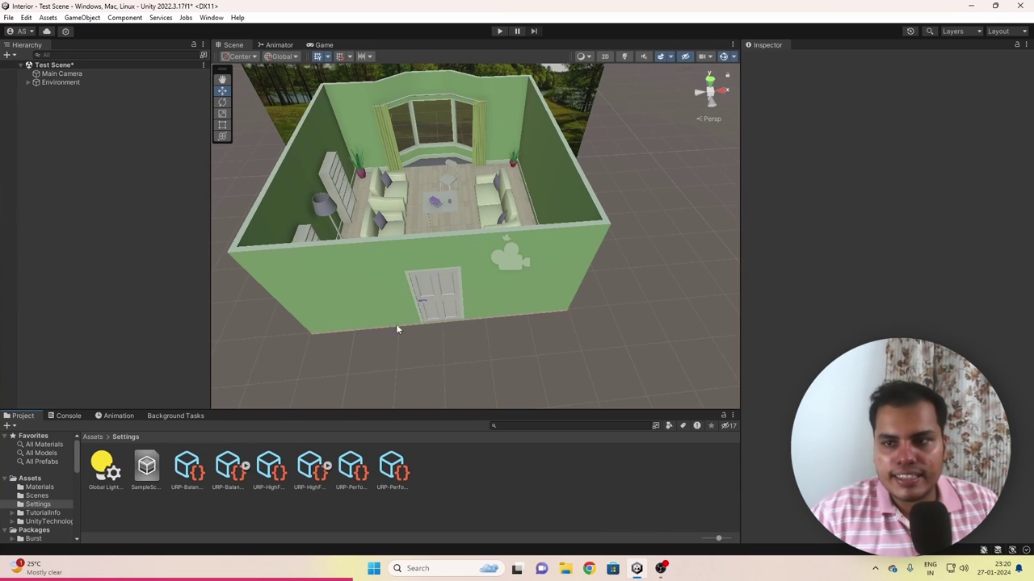
Open the Lighting window, dock it beside the Inspector and assign Global Lighting as the Lighting Settings Asset
left_click(211, 16)
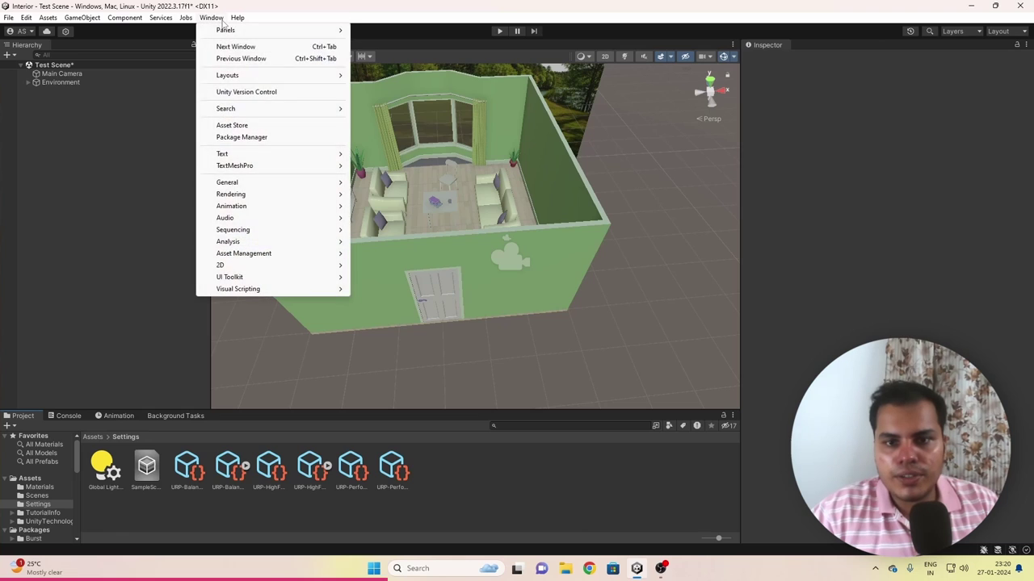
mouse_move(272, 194)
left_click(388, 193)
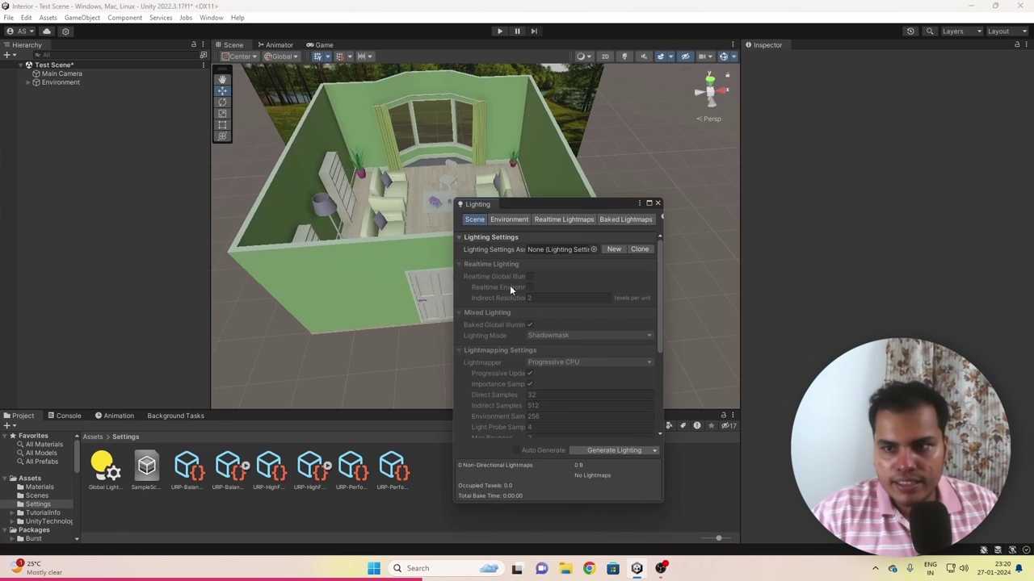
left_click_drag(483, 204, 816, 44)
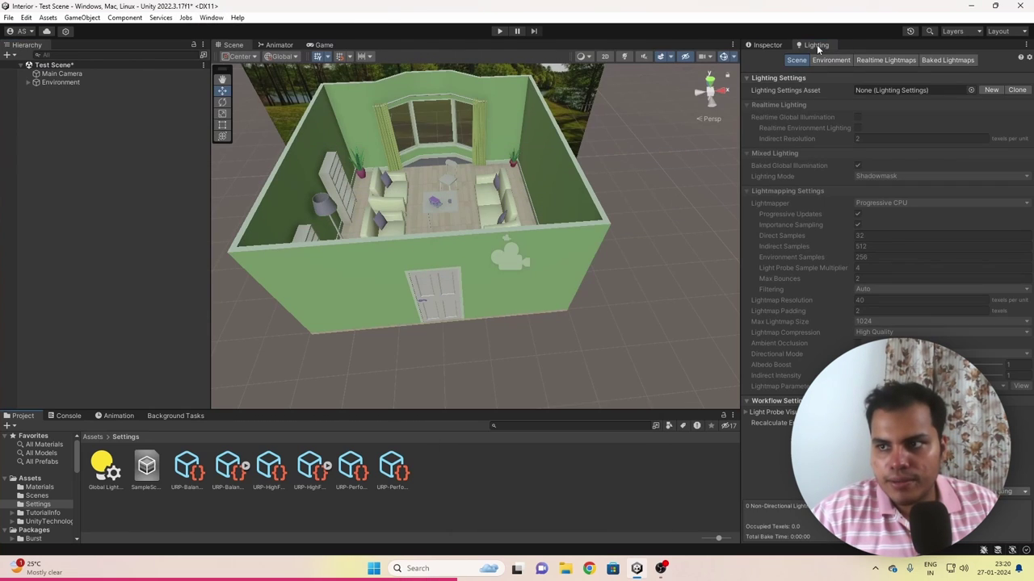
left_click(902, 91)
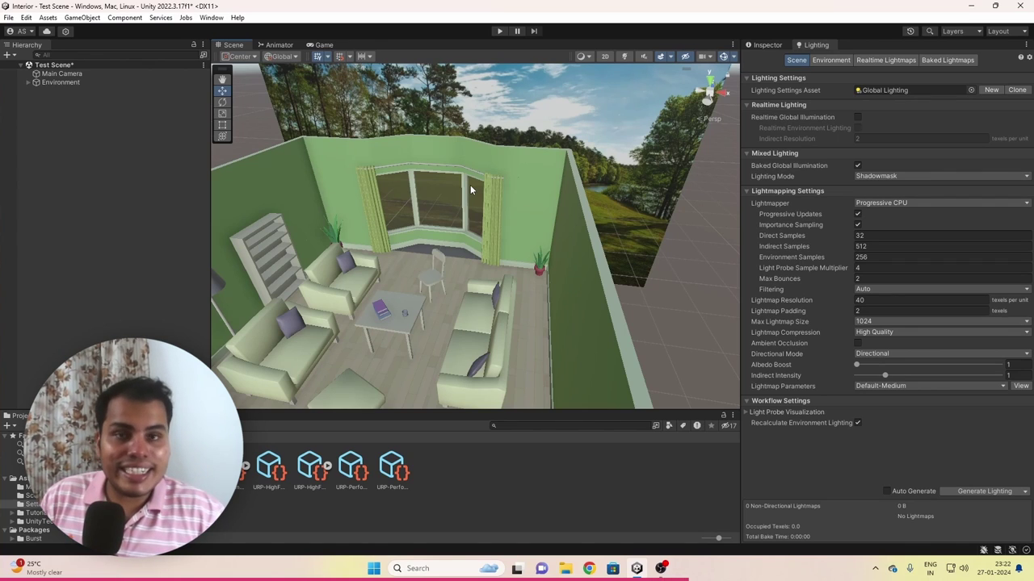
Set the Environment Lighting source to Color with a black ambient color and preview the room in the Game view
left_click(814, 61)
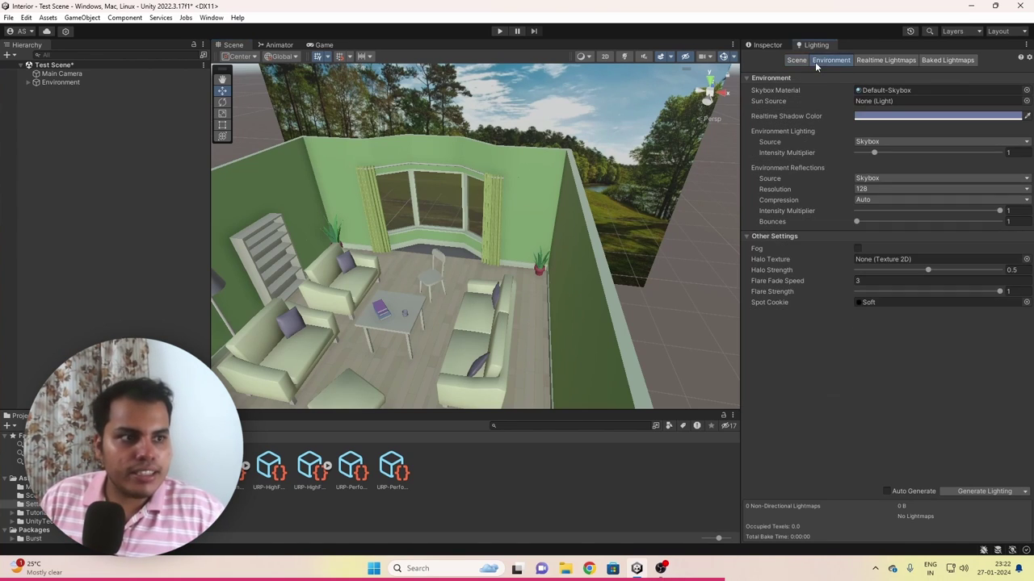
left_click(858, 141)
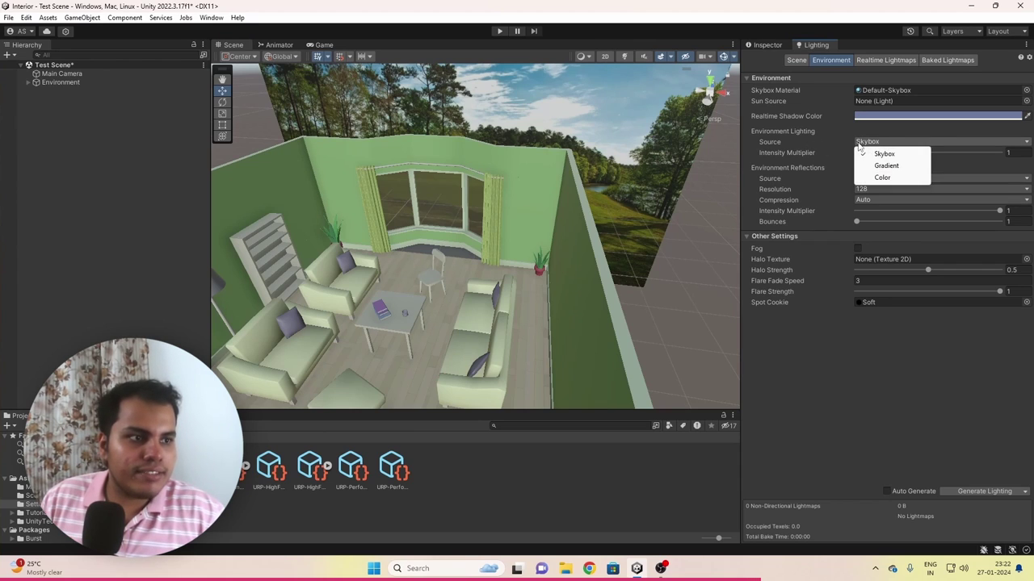
left_click(888, 178)
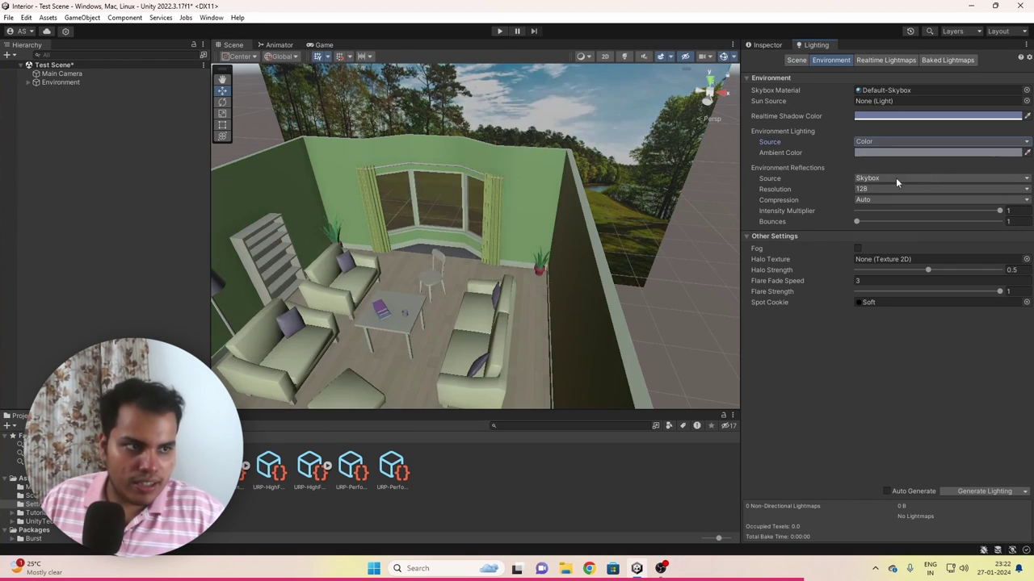
left_click(867, 152)
left_click_drag(910, 235, 890, 273)
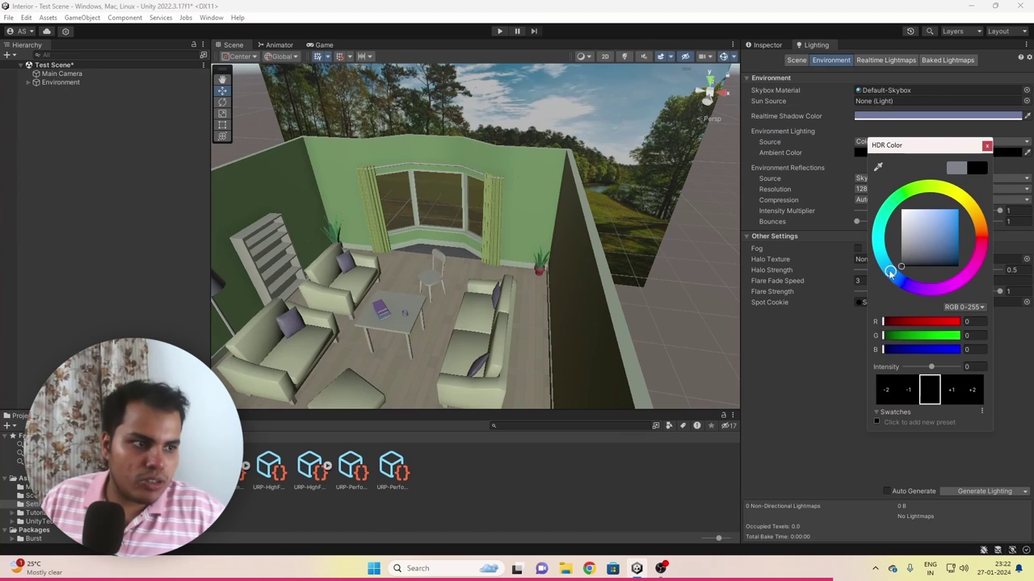
left_click(836, 184)
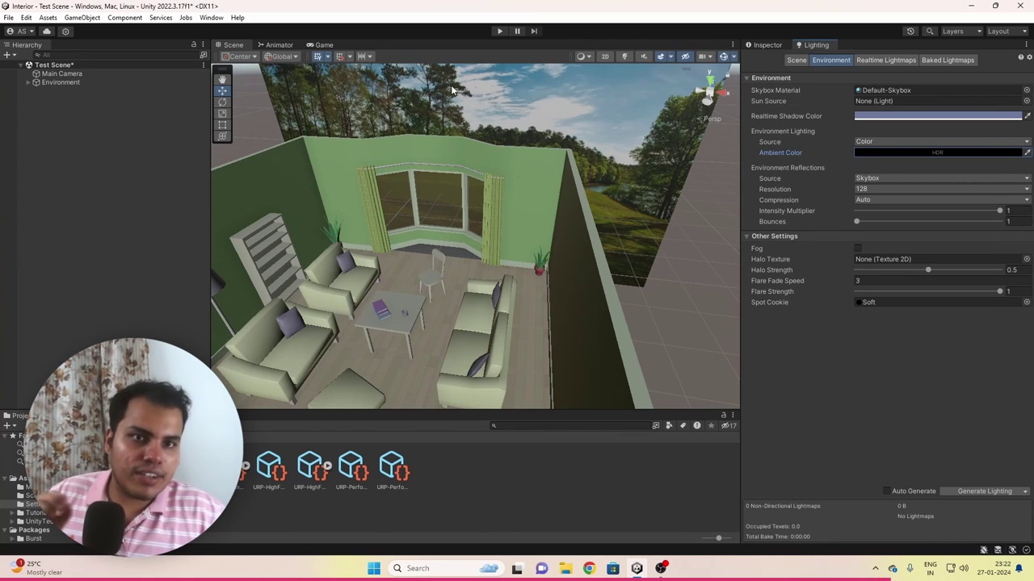
left_click(334, 47)
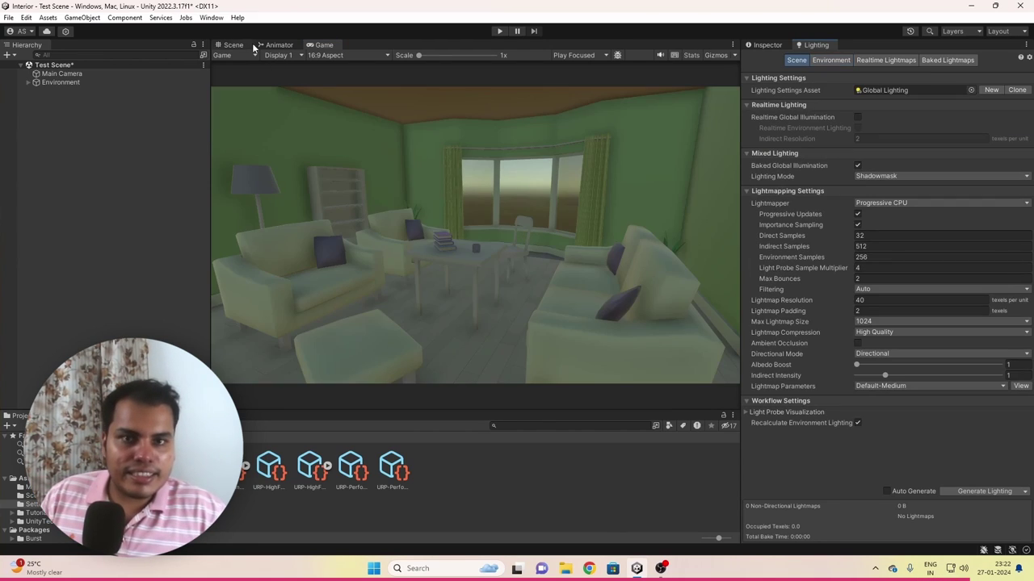
Return to the Scene view and add a Point Light to the Test Scene
left_click(233, 45)
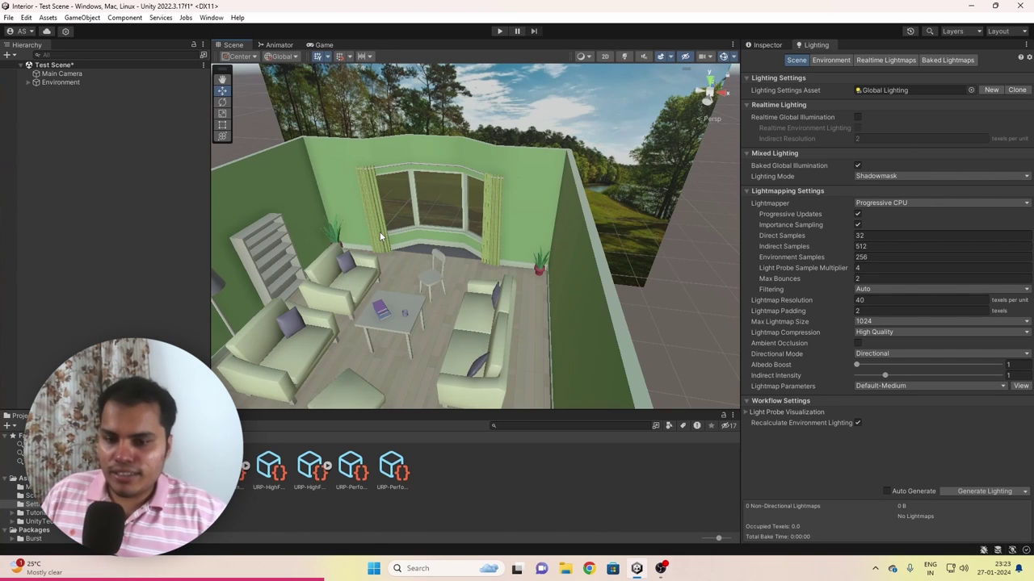
right_click(100, 201)
mouse_move(185, 389)
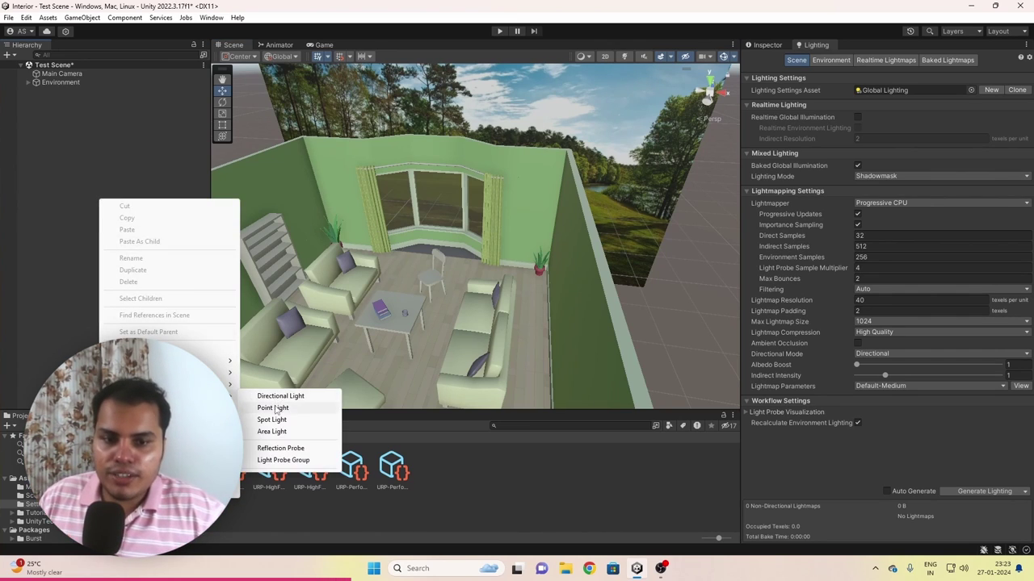
left_click(275, 409)
scroll(486, 251, "up", 2)
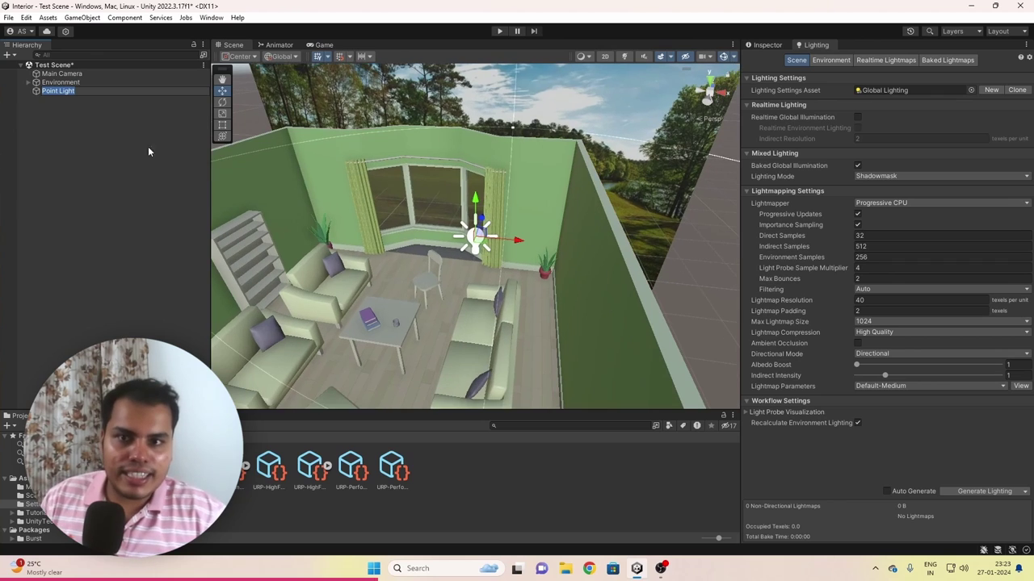
Open the Point Light's properties and look through its light Mode options
left_click(64, 92)
left_click(768, 46)
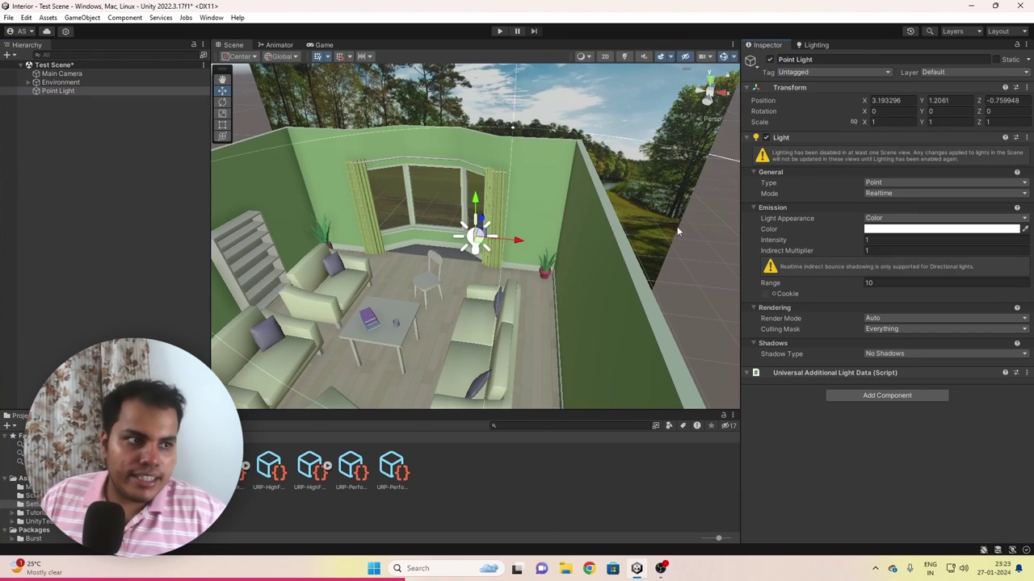
left_click(897, 195)
left_click(901, 205)
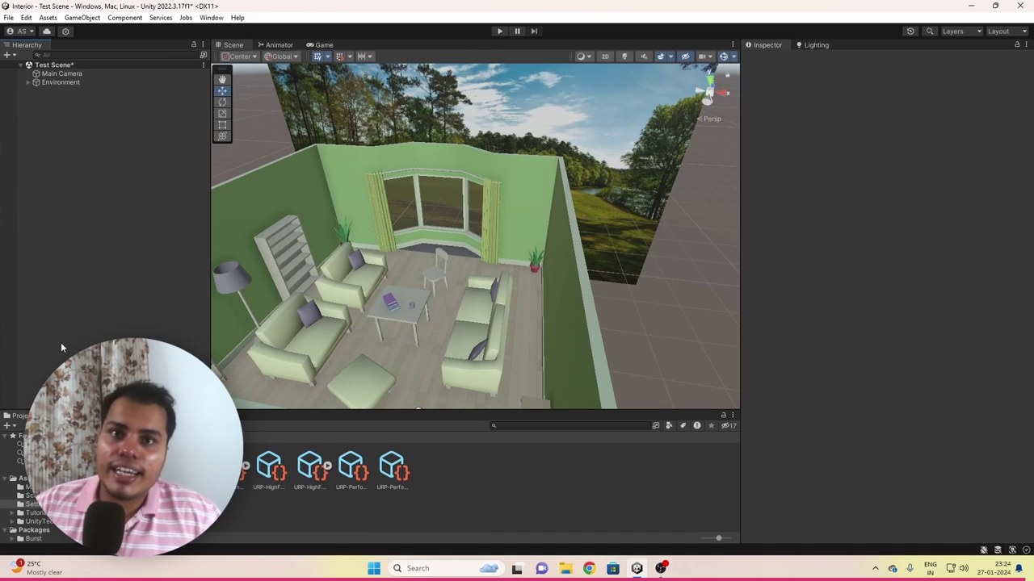
Collapse the Realtime Lighting settings and choose Shadowmask as the mixed Lighting Mode
middle_click_drag(475, 299, 529, 267)
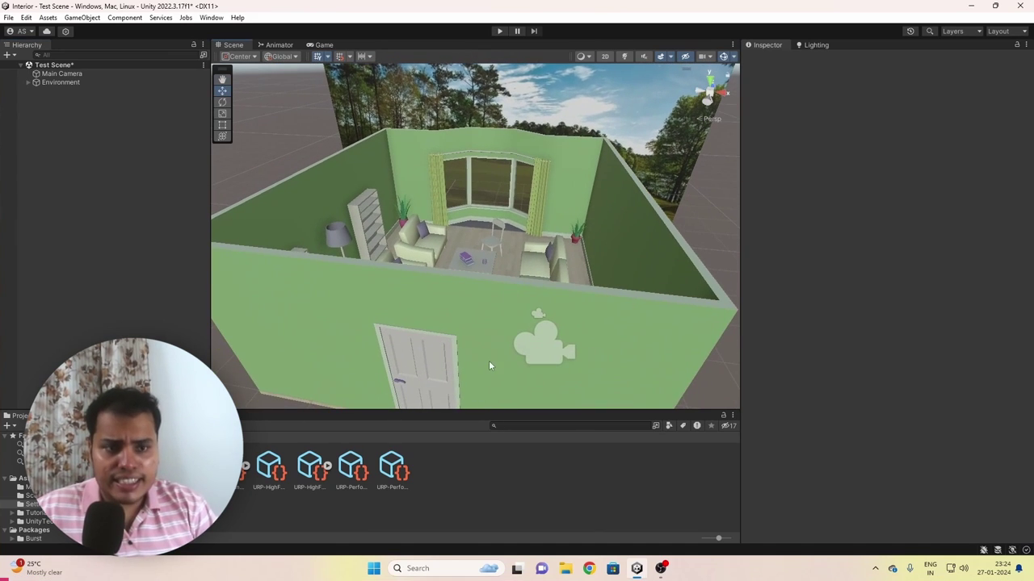
left_click_drag(489, 360, 397, 420, "alt")
left_click(816, 45)
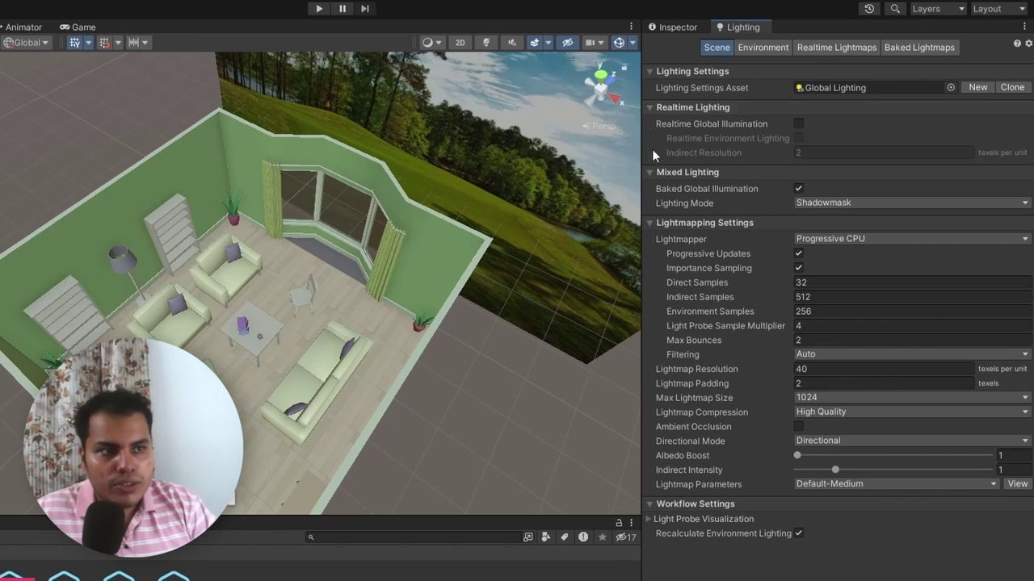
left_click(652, 107)
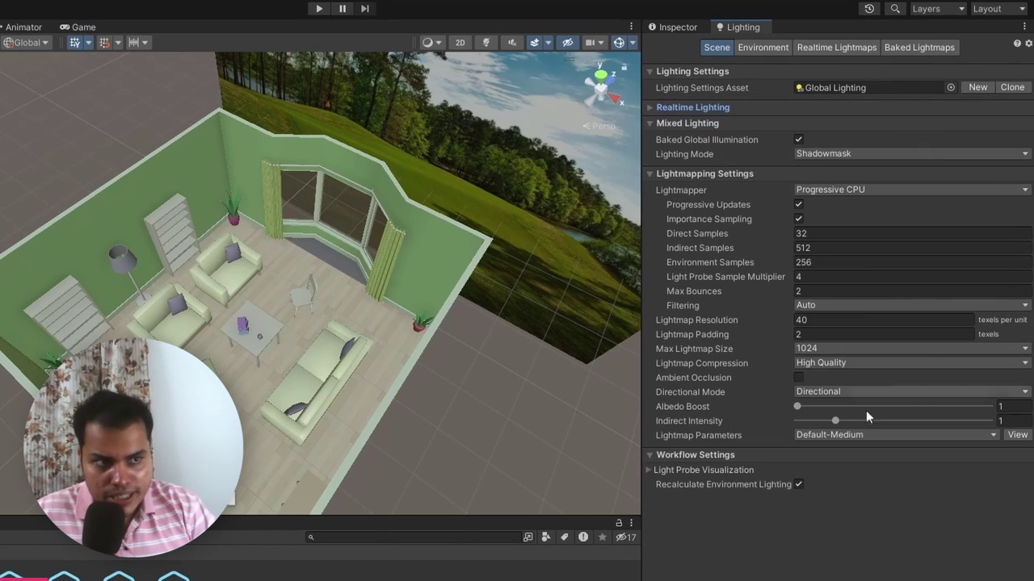
mouse_move(690, 146)
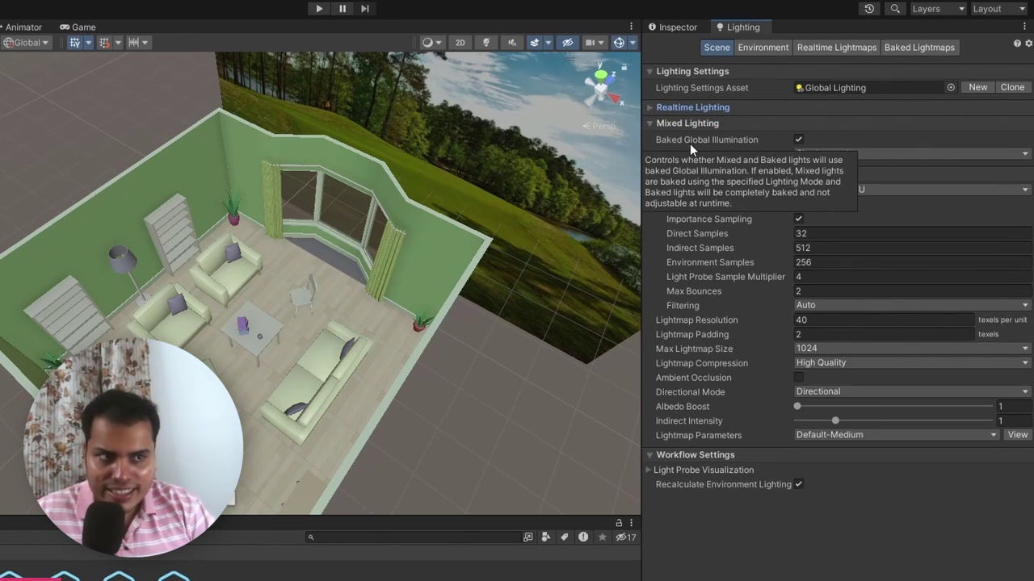
left_click(828, 154)
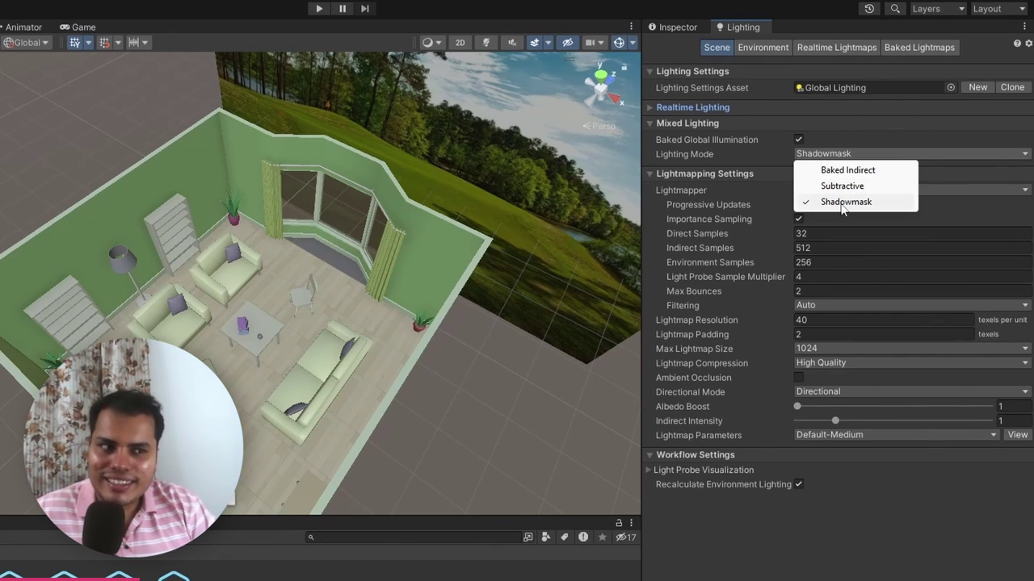
left_click(842, 203)
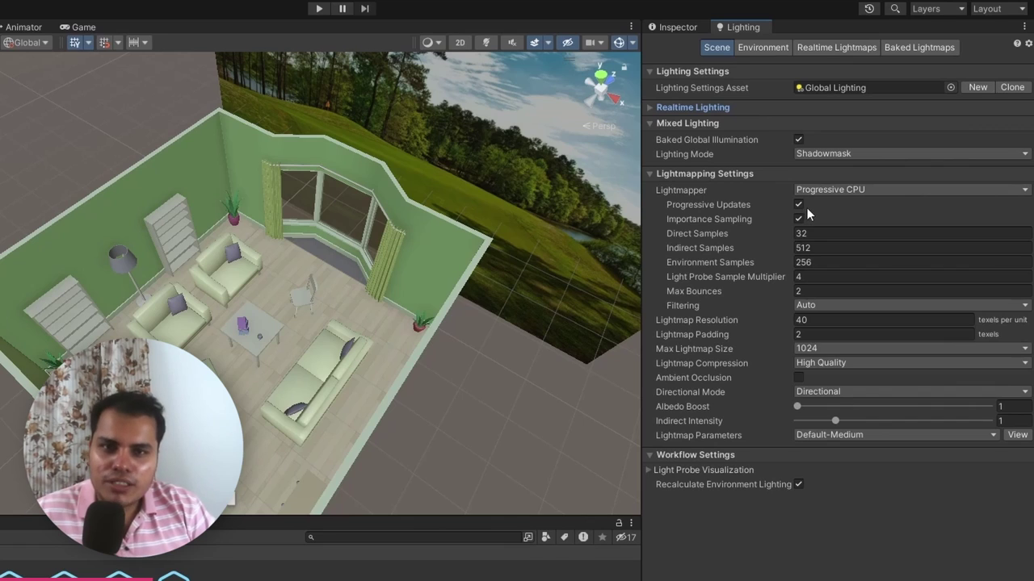
left_click(830, 153)
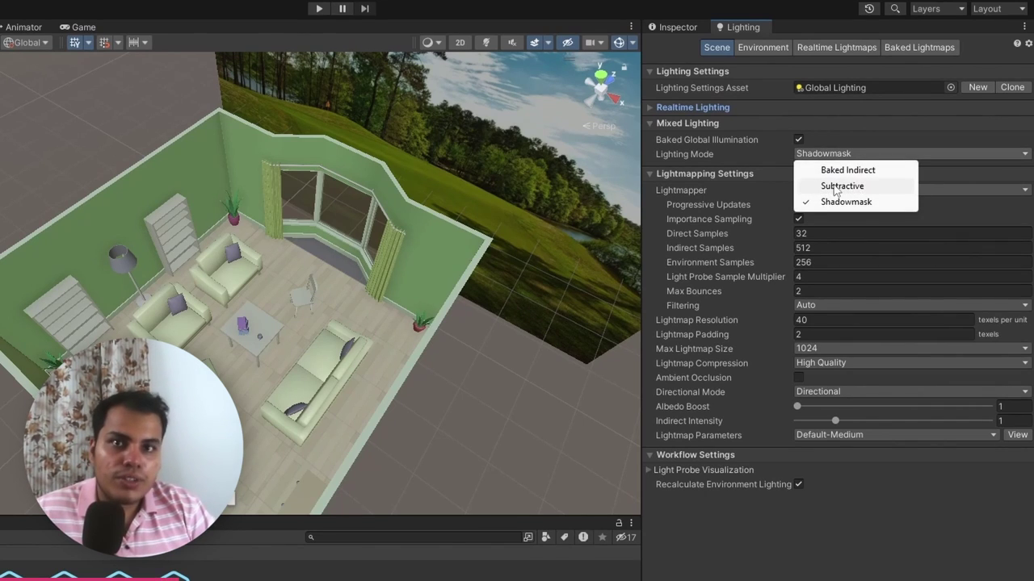
left_click(905, 449)
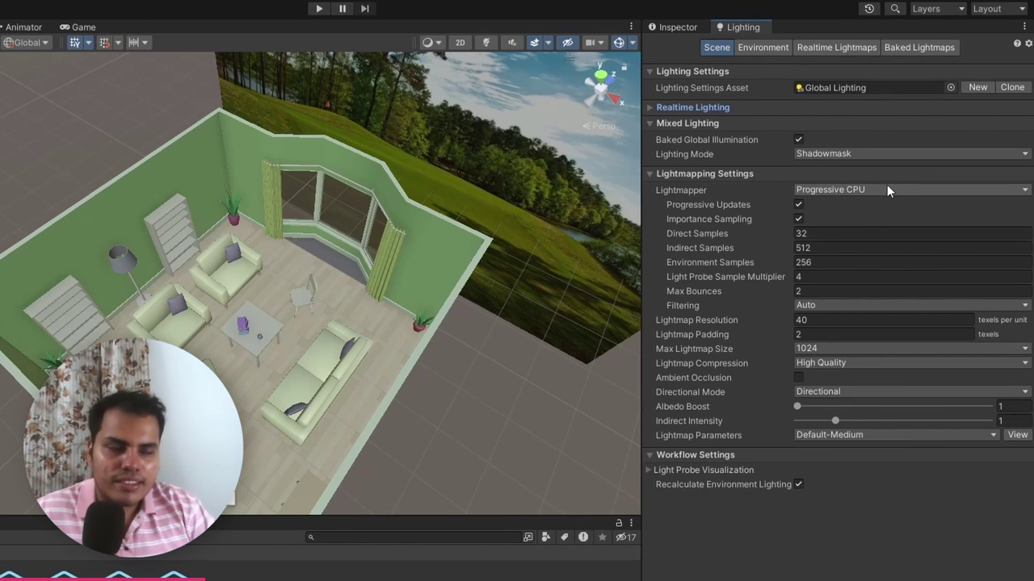
Set the Lightmapper to Progressive GPU (Preview) in the Lightmapping Settings
left_click(818, 190)
left_click(838, 207)
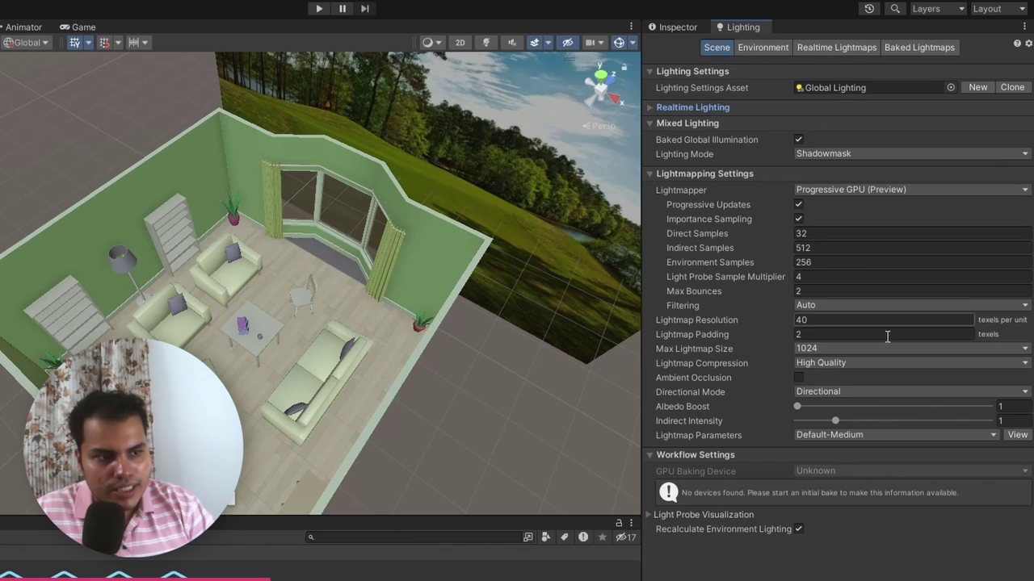
left_click(835, 306)
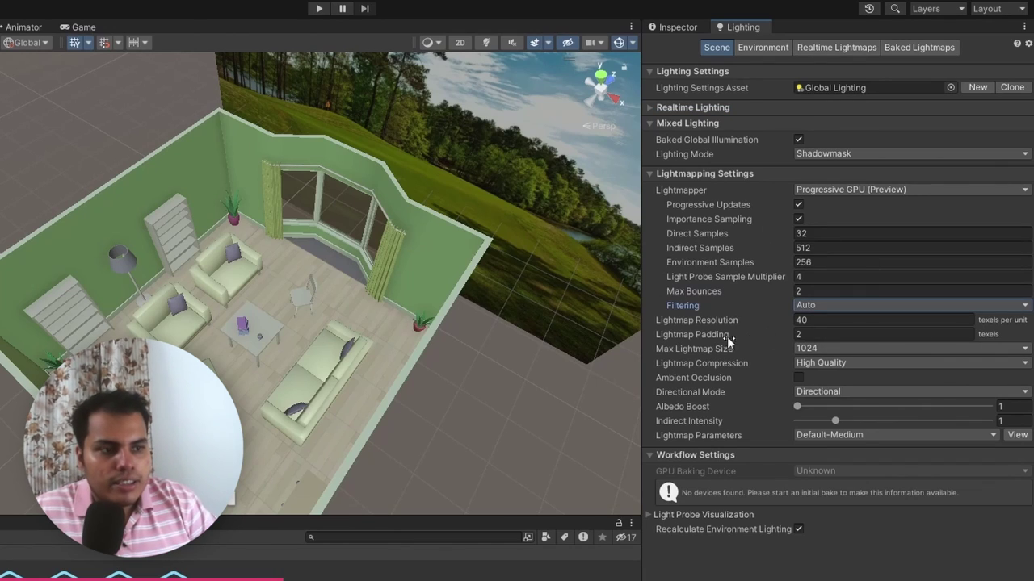
Set the Lightmap Resolution to 30 texels per unit
left_click(741, 321)
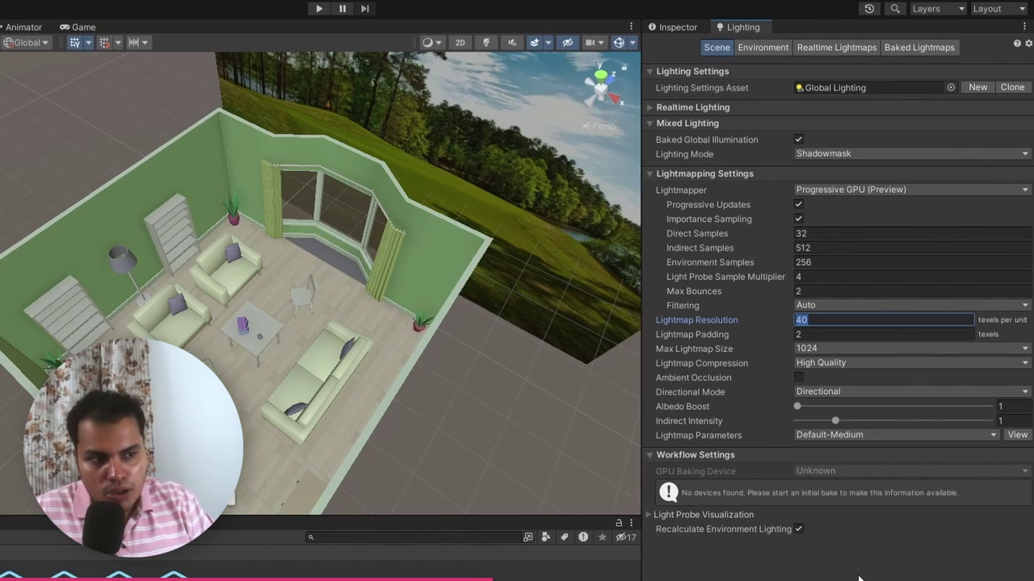
type("30")
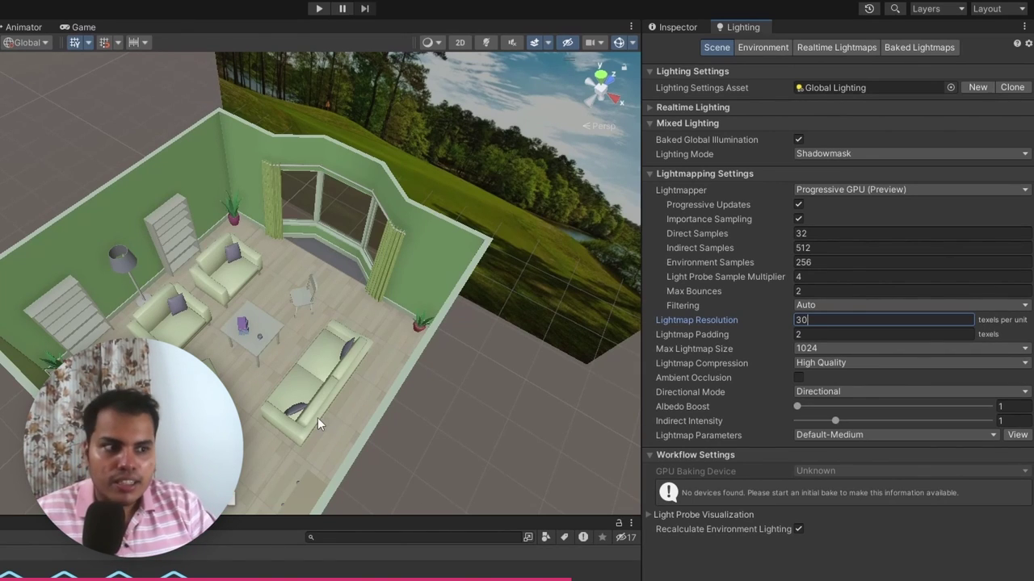
key("BackSpace")
key("BackSpace")
type("100")
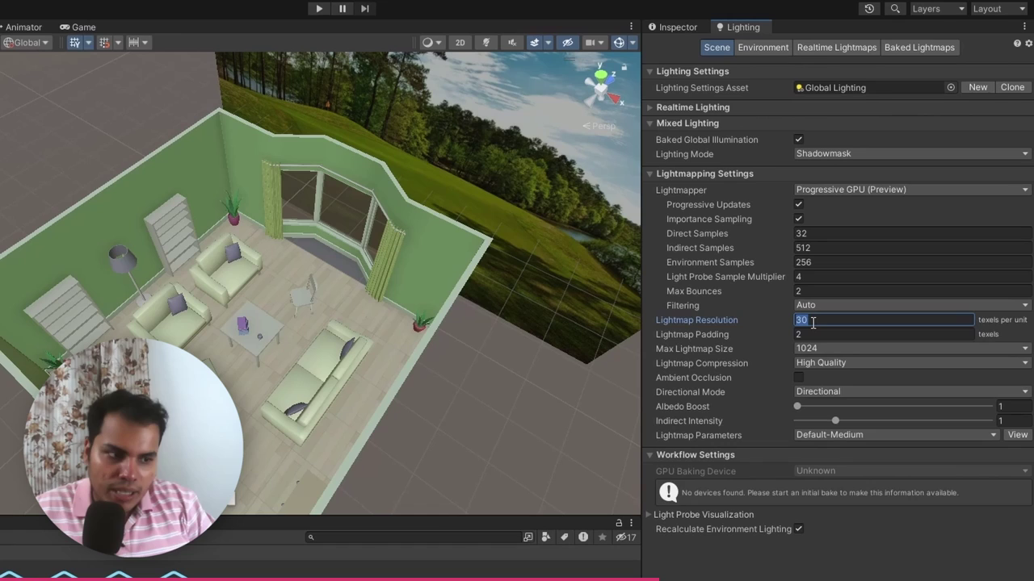
type("30")
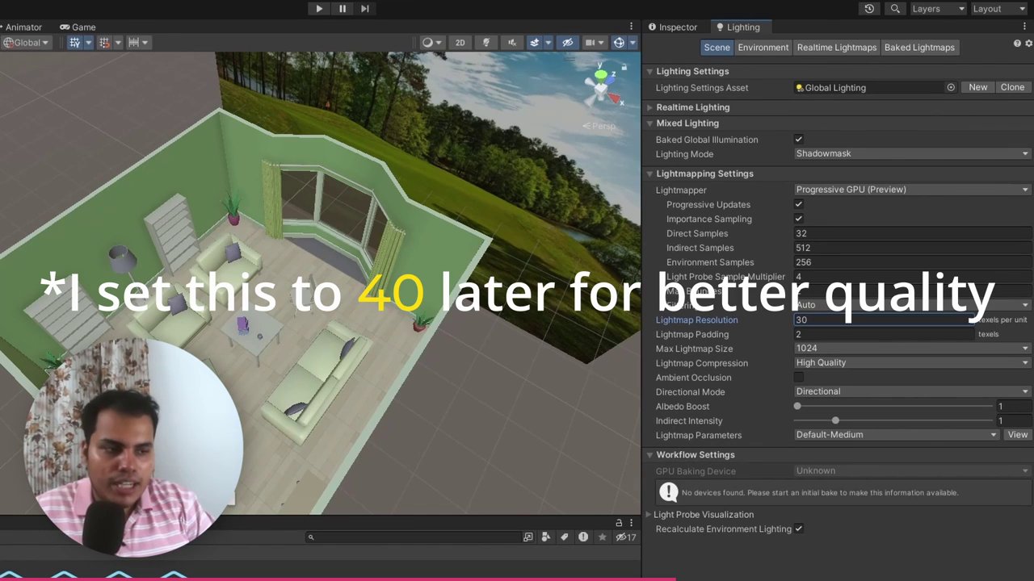
Try a Lightmap Padding of 4 texels and set it back to 2 texels
left_click(825, 333)
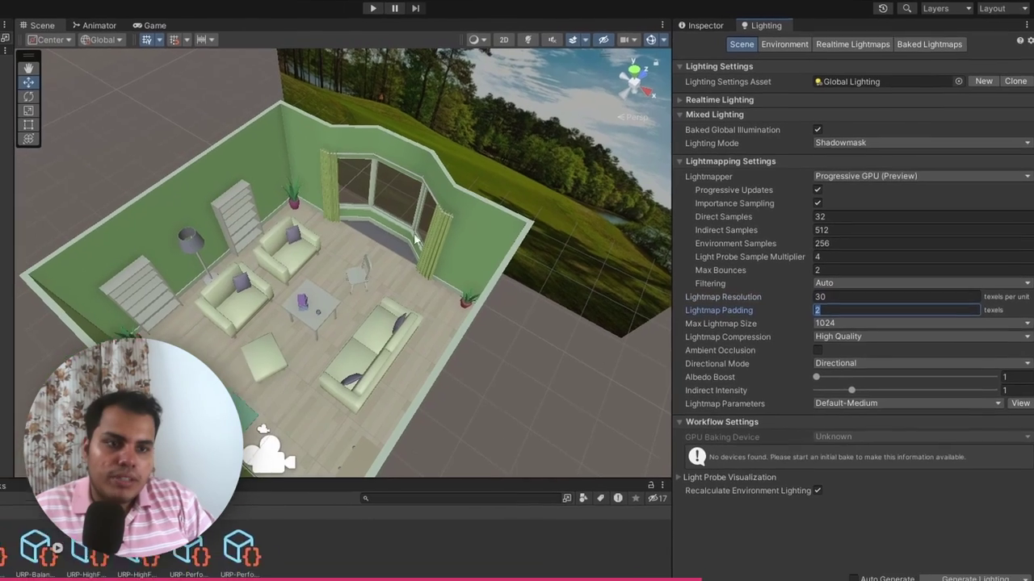
scroll(509, 337, "down", 3)
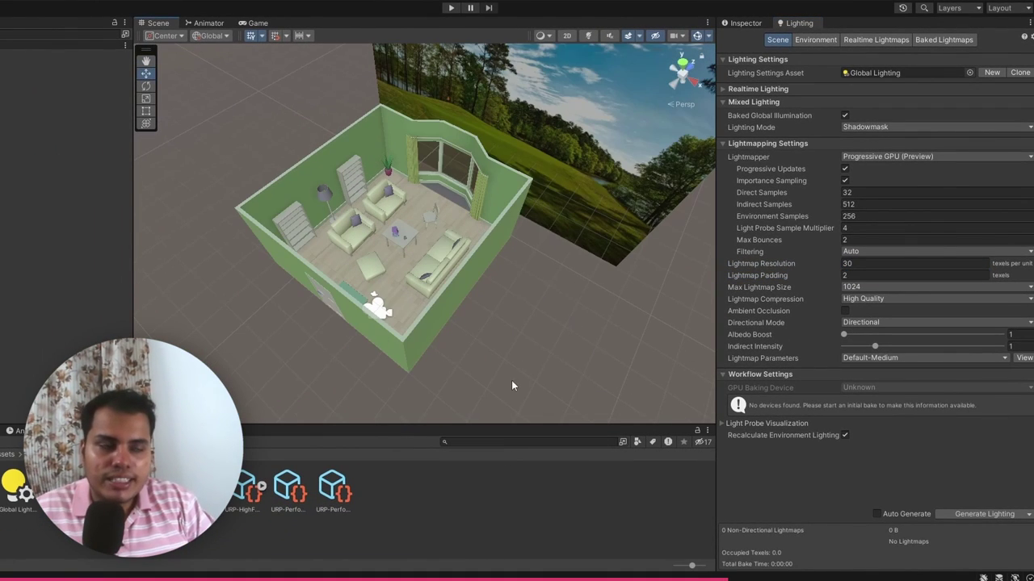
left_click(872, 275)
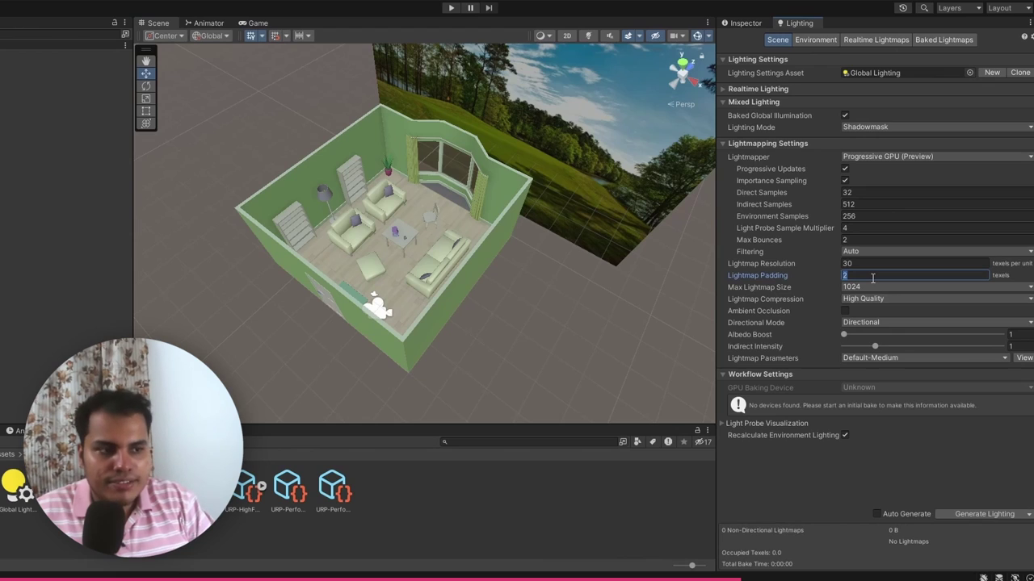
type("4")
key("BackSpace")
type("2")
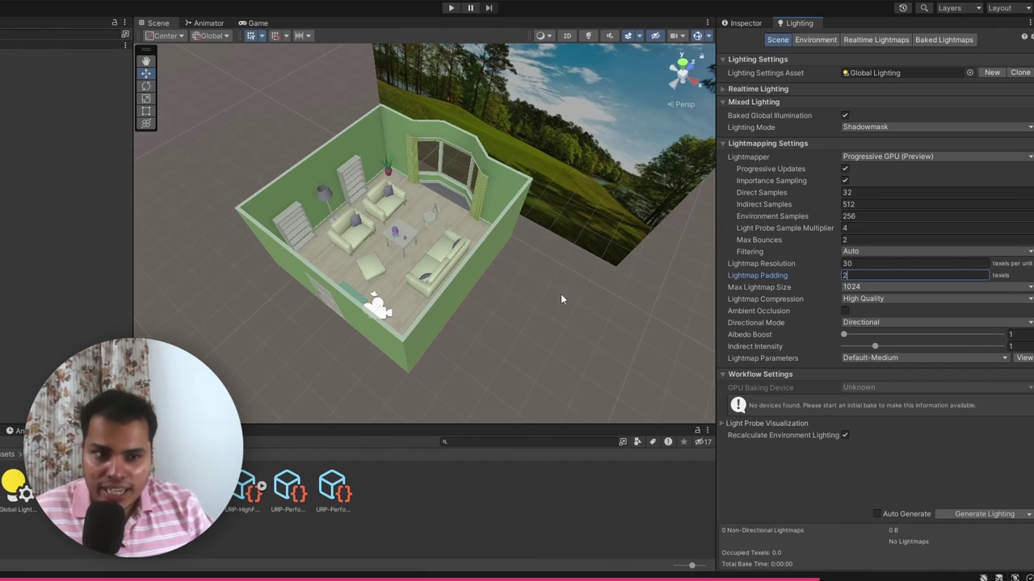
scroll(496, 252, "up", 1)
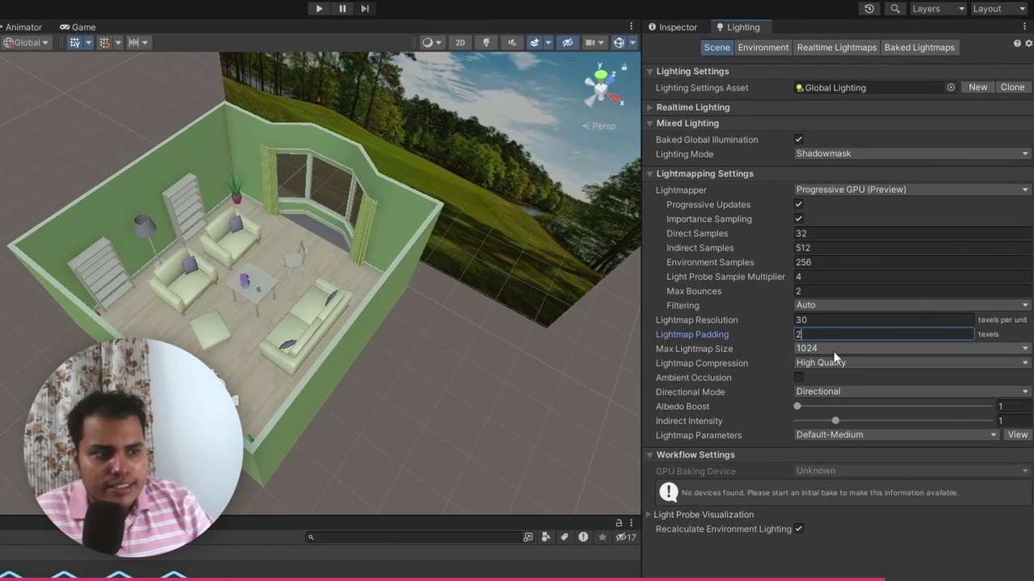
Enable Ambient Occlusion and set the Lightmap Parameters to Default-HighResolution
left_click(798, 381)
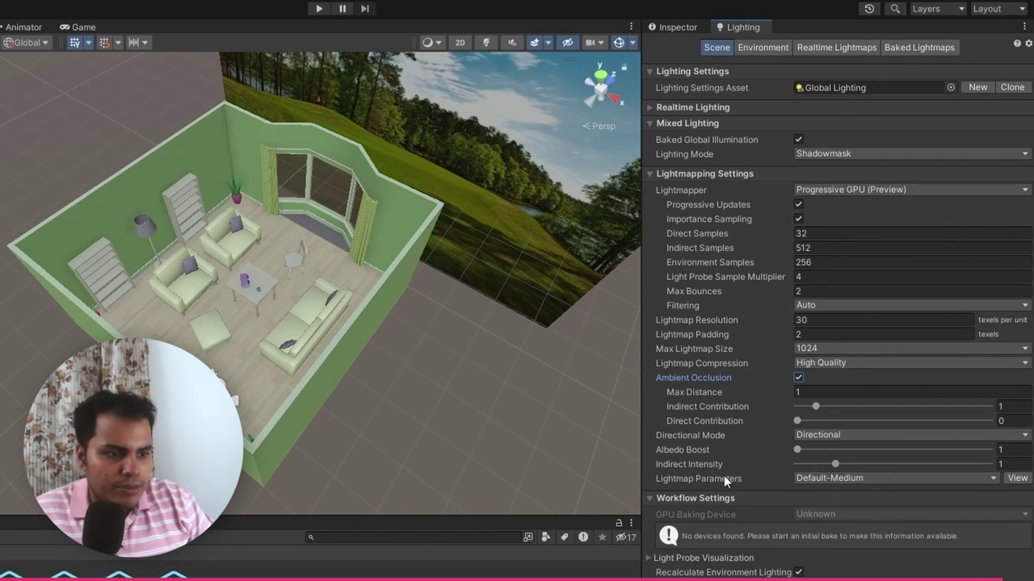
left_click(892, 482)
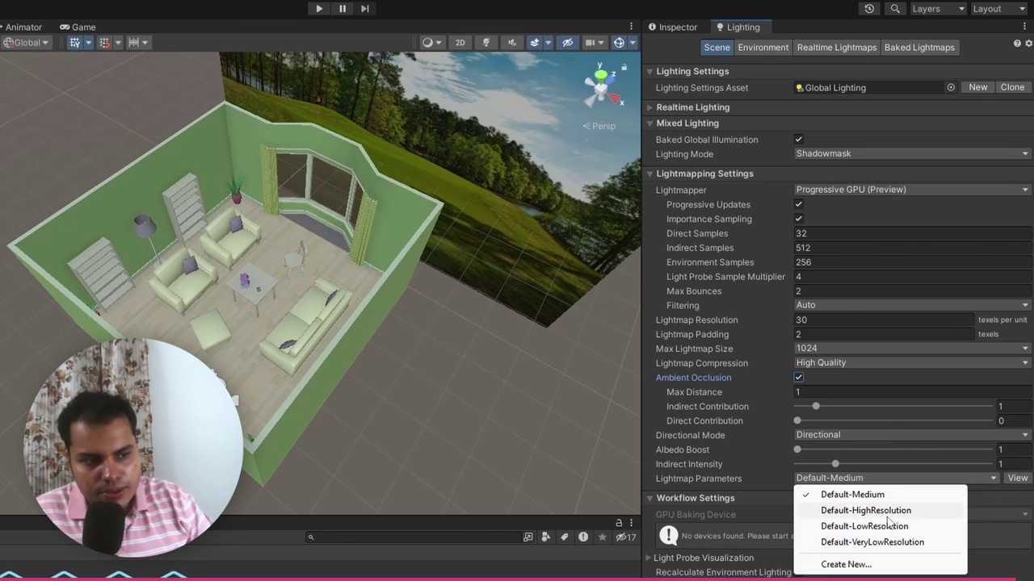
left_click(879, 512)
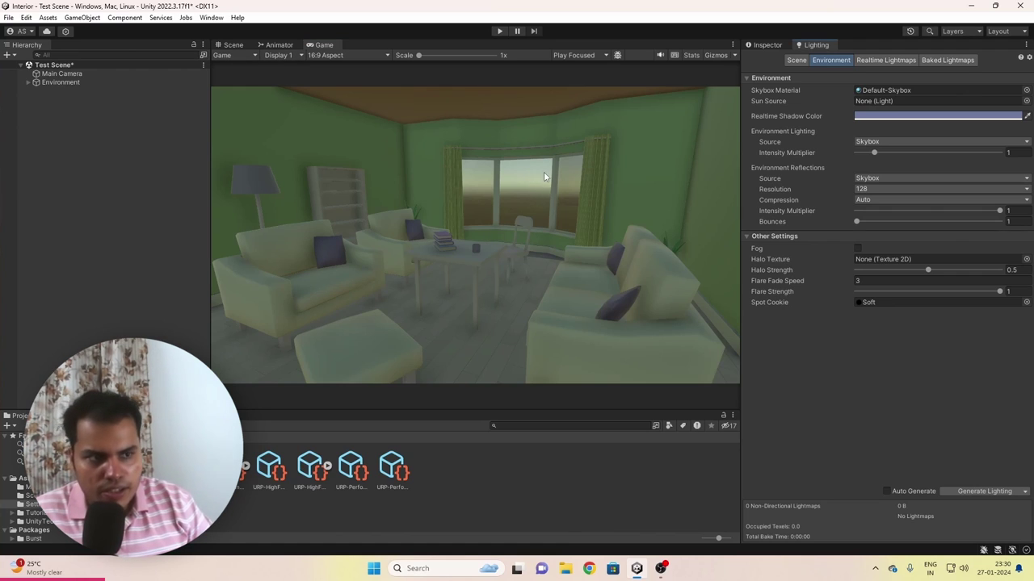
Create a material named Skybox in the Settings folder and move it to the Assets root folder
right_click(465, 490)
mouse_move(521, 196)
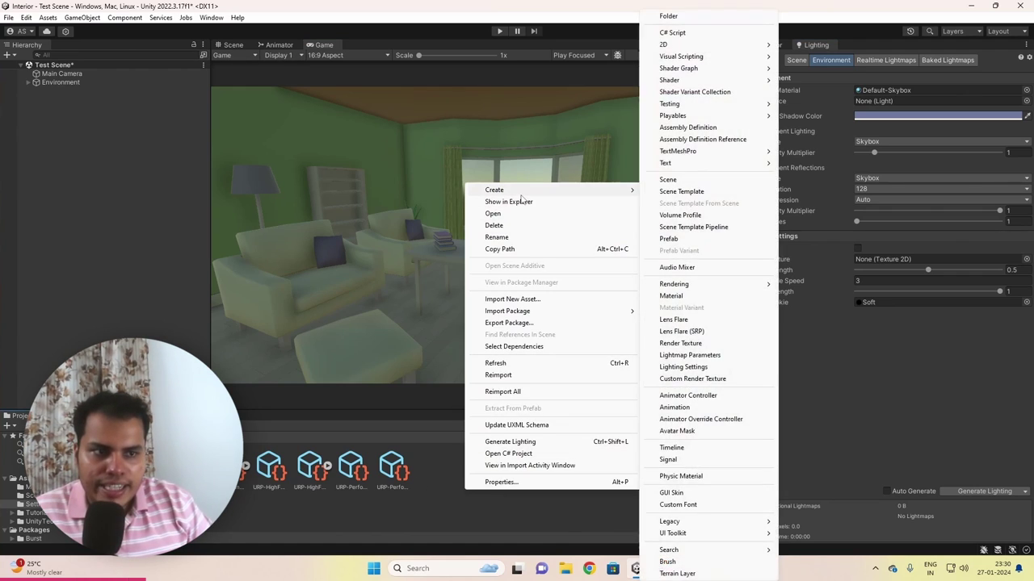
left_click(676, 296)
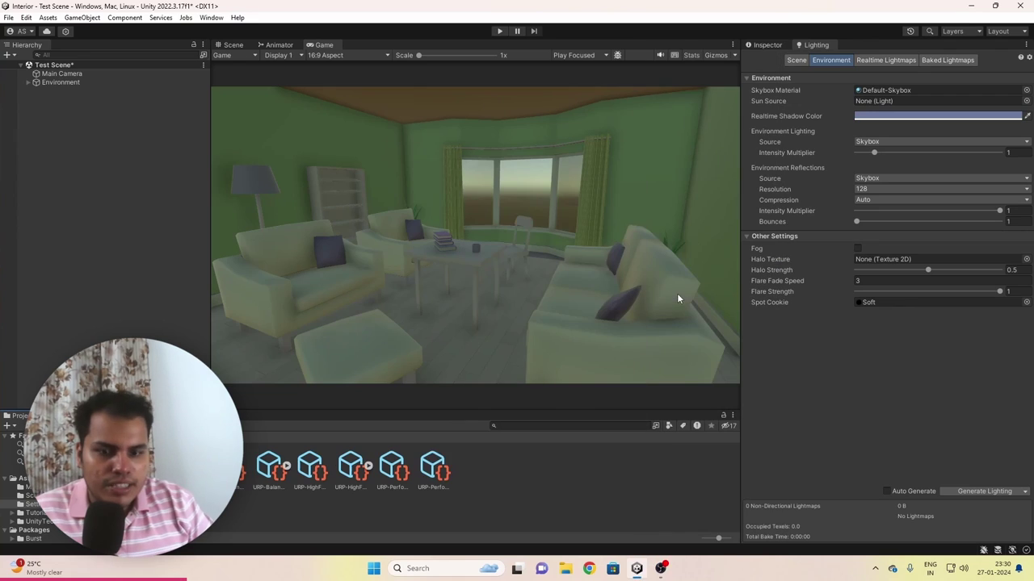
type("Skybox")
key("Return")
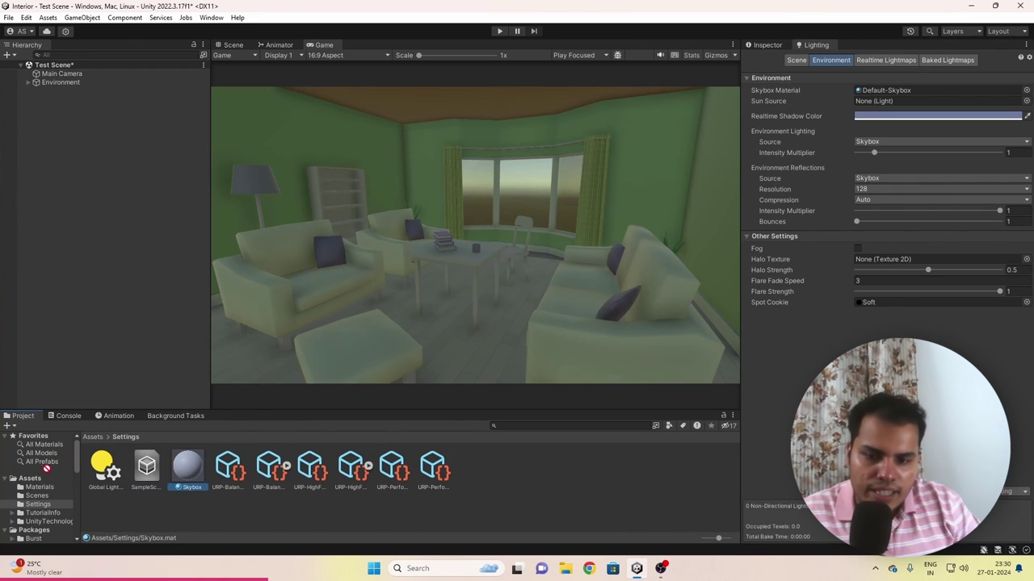
left_click_drag(36, 485, 35, 483)
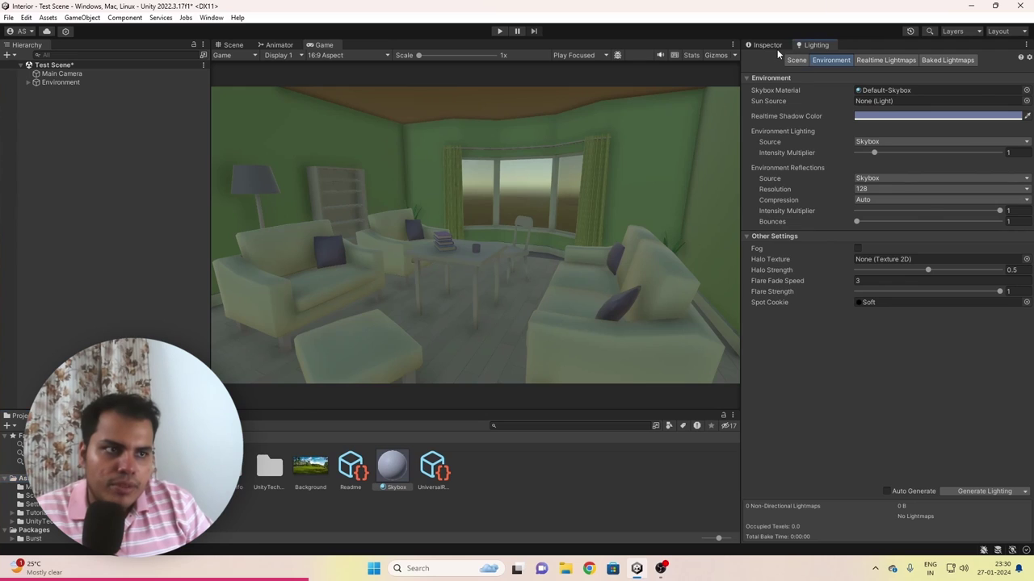
Change the Skybox material's shader to Skybox/Procedural
left_click(776, 48)
left_click(855, 70)
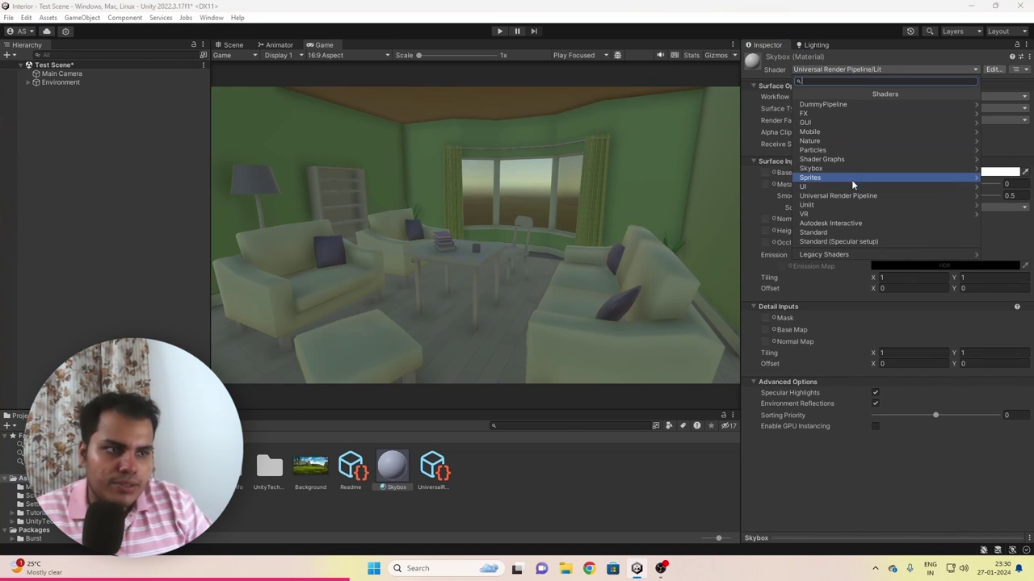
left_click(844, 134)
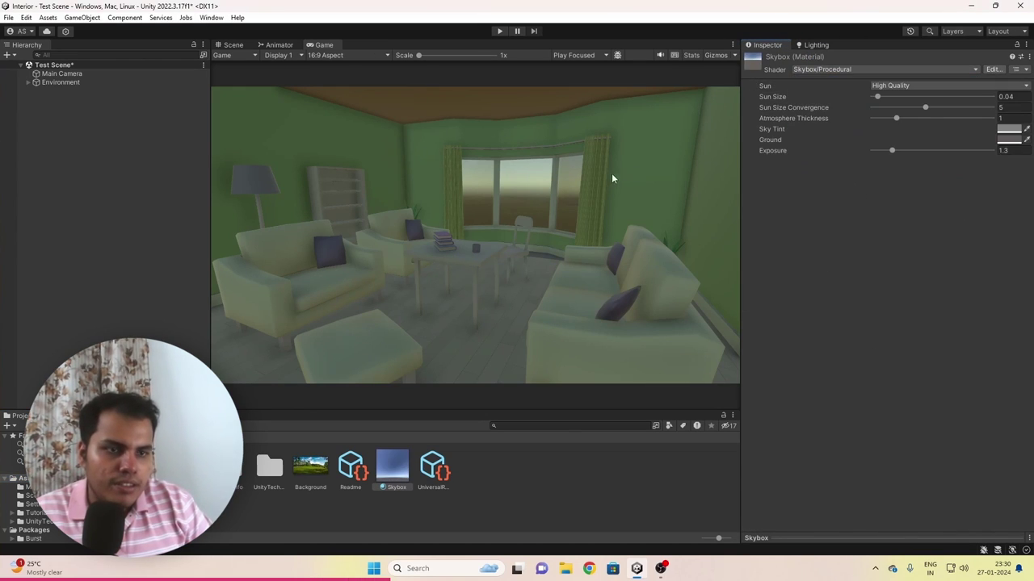
Sample the Skybox material's Sky Tint and Ground colors from the background image's sky and grass, and assign it as the environment's Skybox Material
left_click(232, 45)
middle_click_drag(548, 279, 614, 275)
left_click_drag(613, 274, 594, 257, "alt")
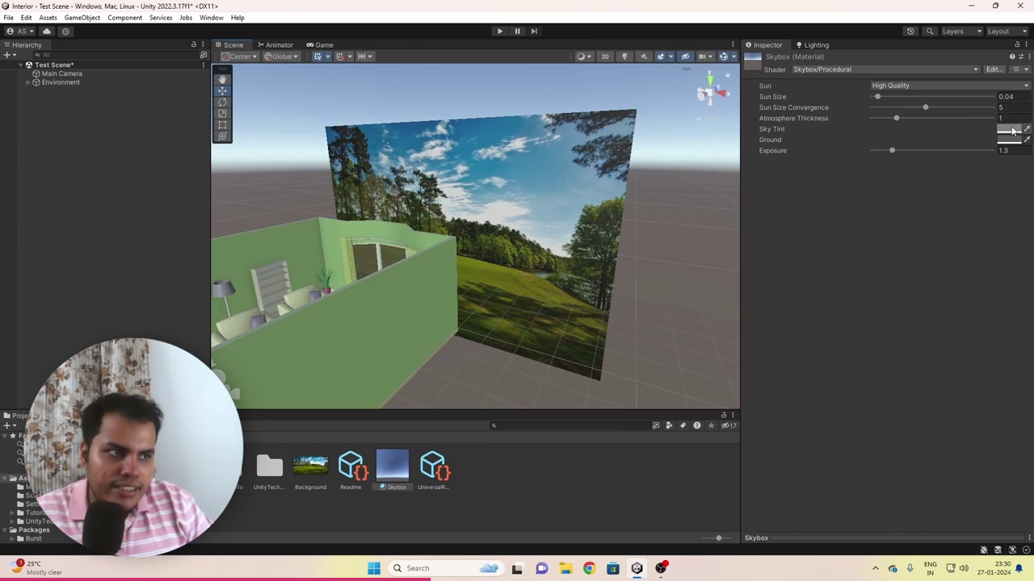
left_click(1027, 129)
left_click(484, 129)
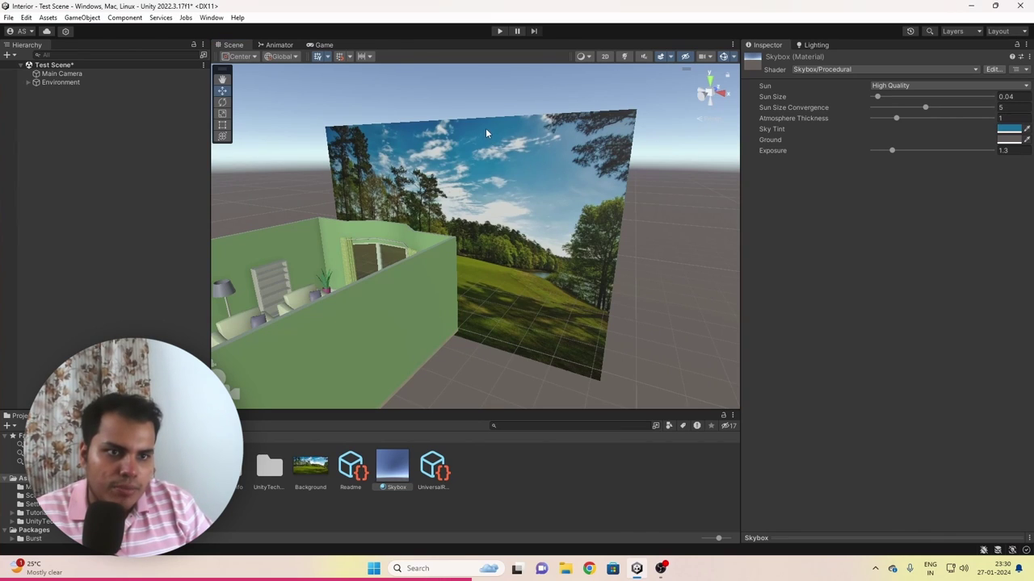
left_click(1026, 140)
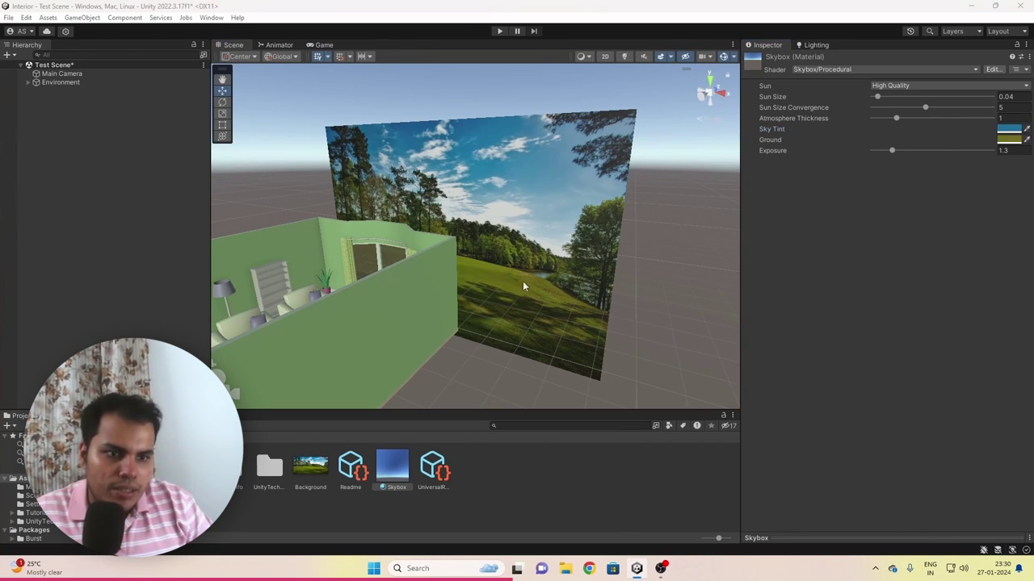
left_click(464, 276)
left_click(814, 45)
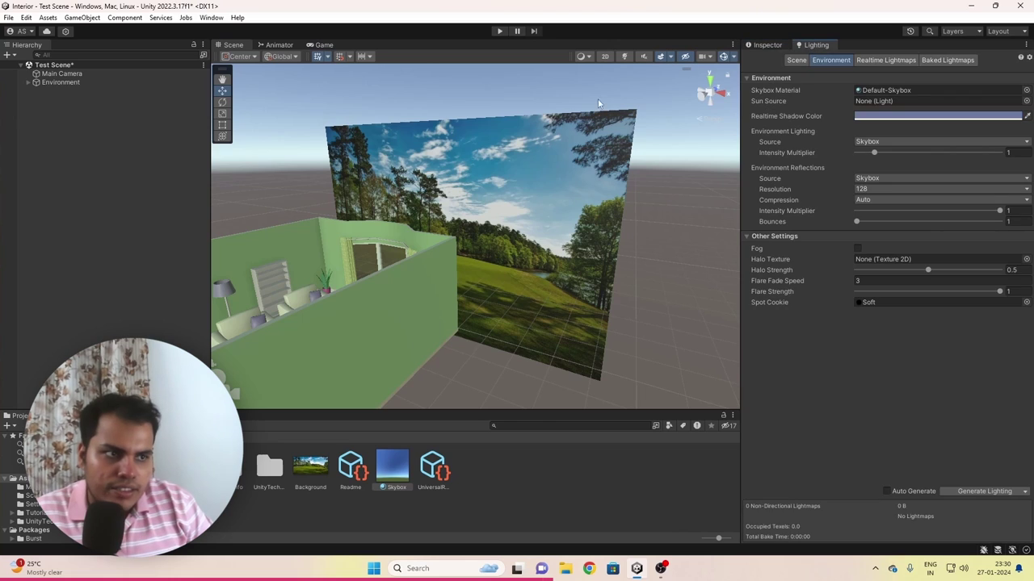
left_click_drag(839, 117, 872, 95)
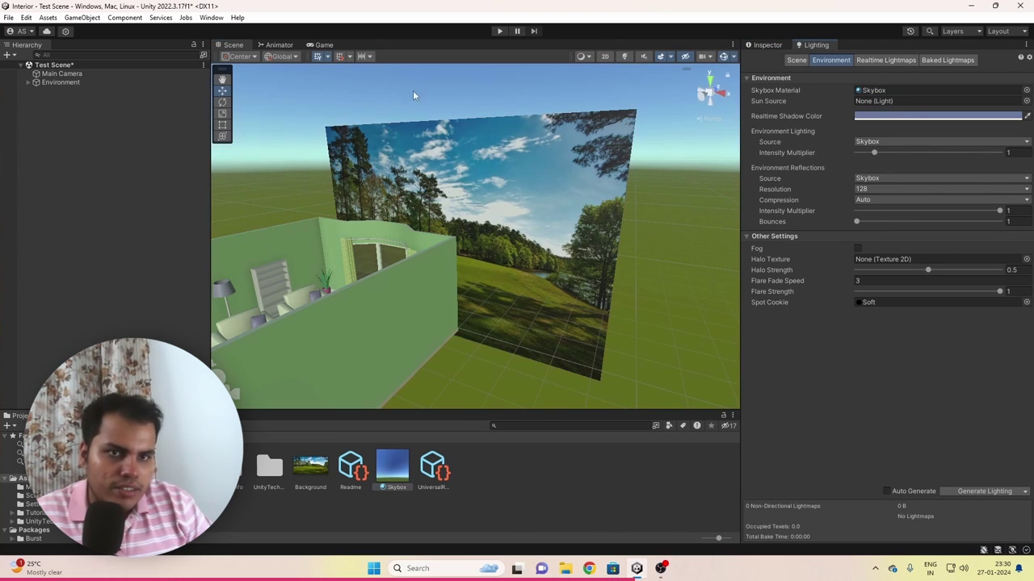
Refine the Skybox material's Sky Tint to a muted blue (about 4387AE) and adjust its Ground color while previewing the game view
left_click(324, 46)
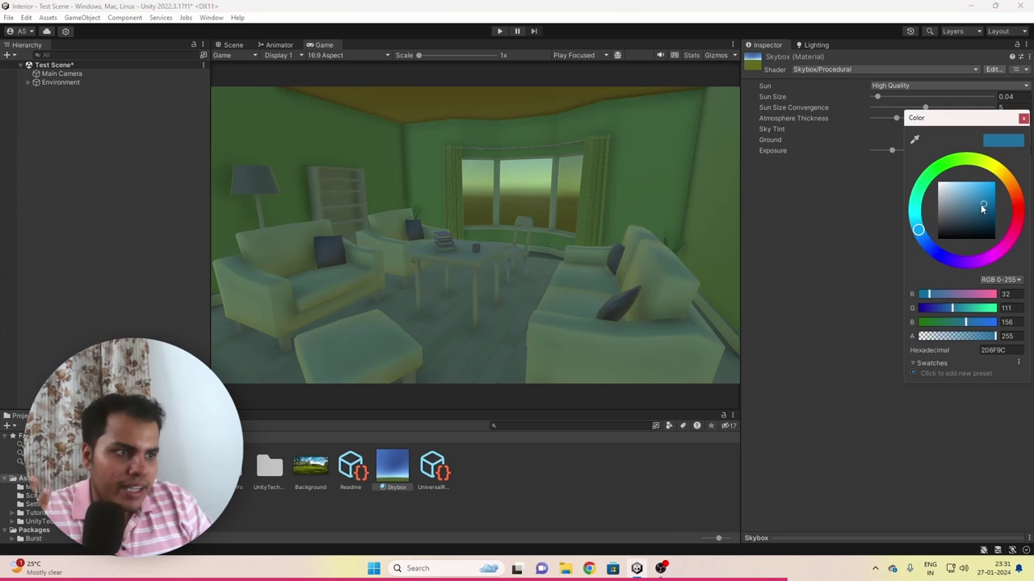
mouse_move(981, 206)
left_mouse_down()
mouse_move(987, 175)
mouse_move(983, 205)
left_mouse_up()
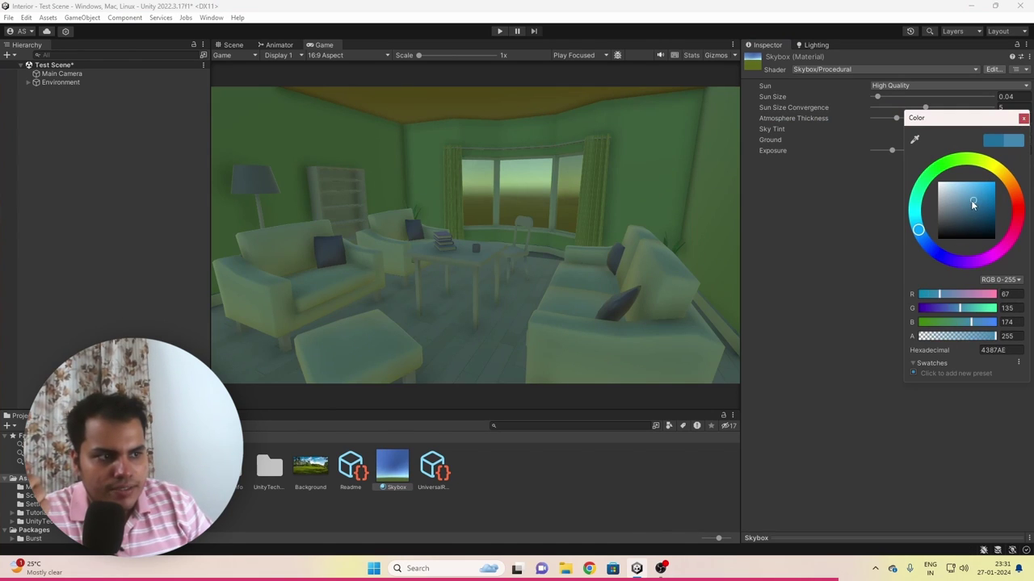
left_click(1023, 117)
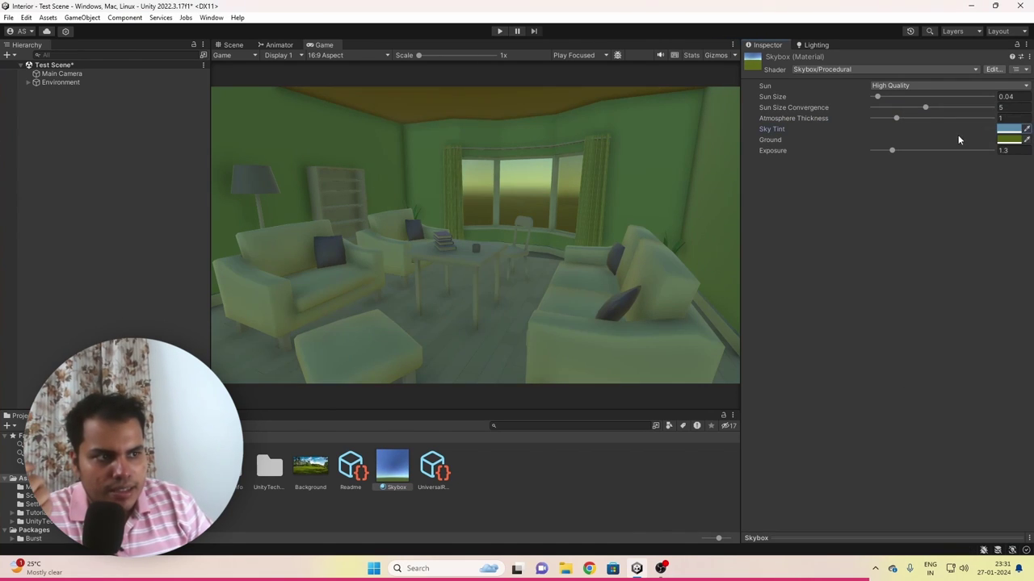
left_click(1009, 140)
left_click(1023, 129)
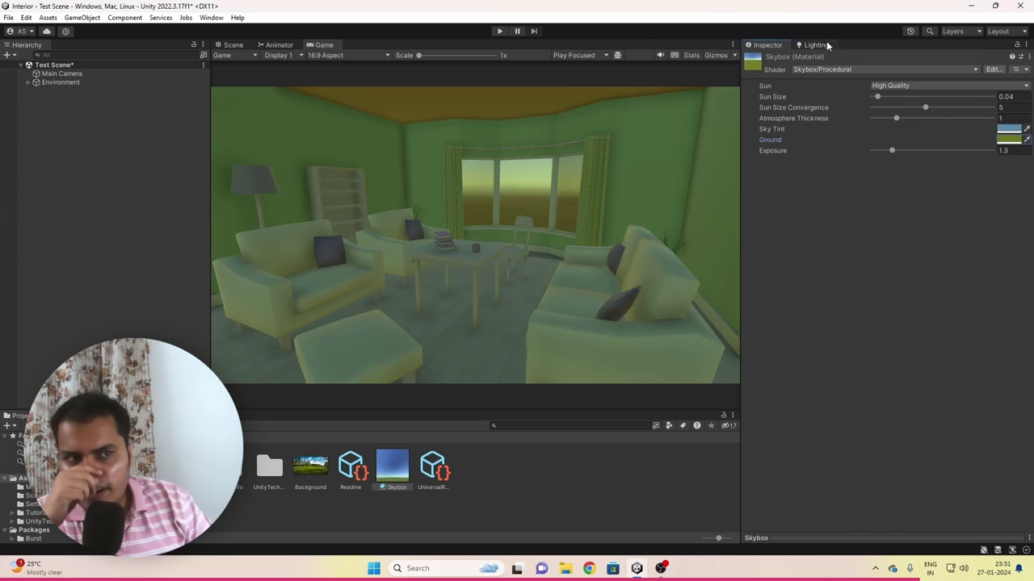
Set the environment reflections' bounces to 3
left_click(825, 46)
left_click_drag(857, 222, 883, 222)
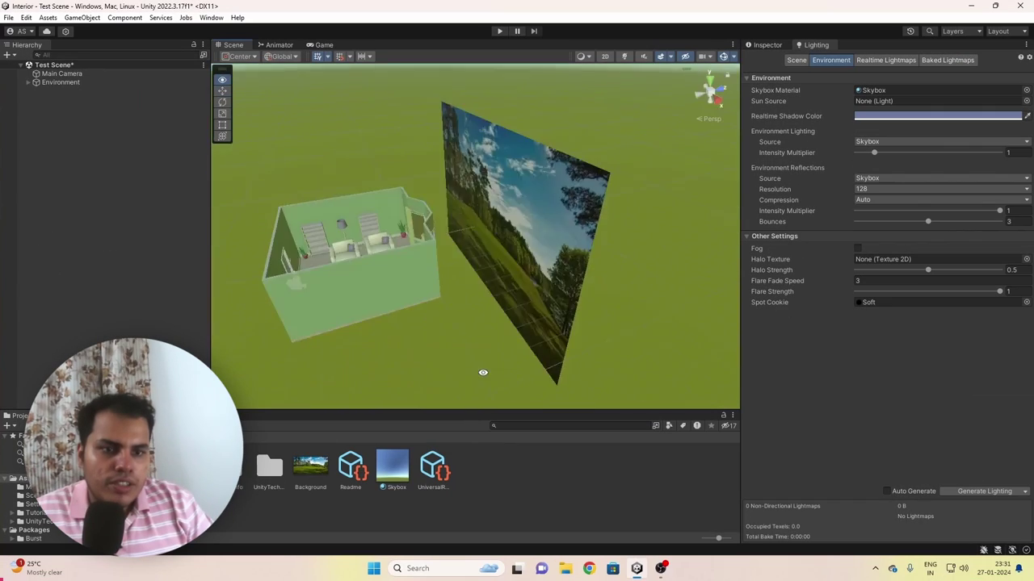
Add a Directional Light to the scene and rotate it so it shines through the bay window into the room
left_click_drag(482, 372, 457, 205, "alt")
right_click(120, 159)
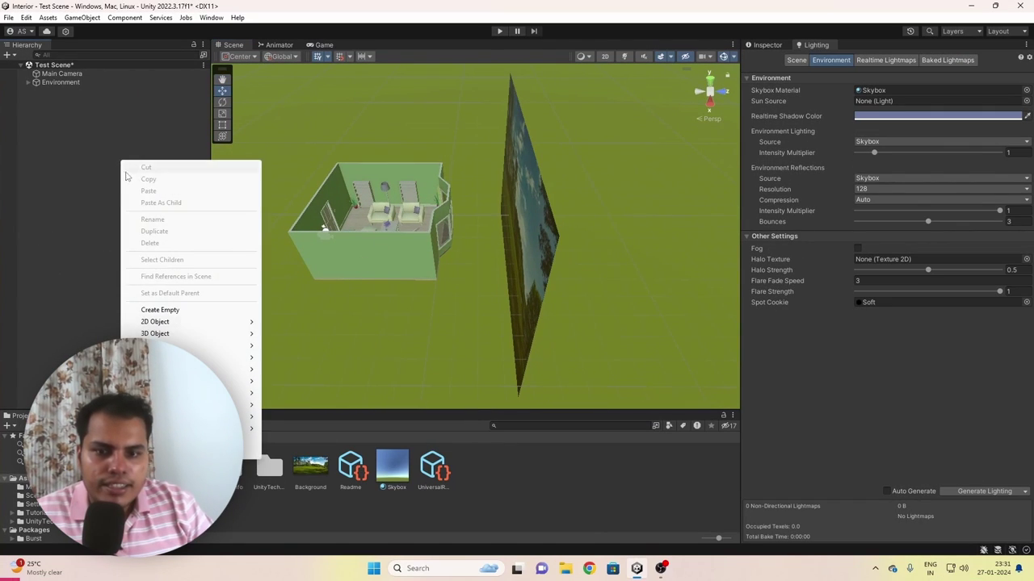
left_click(302, 357)
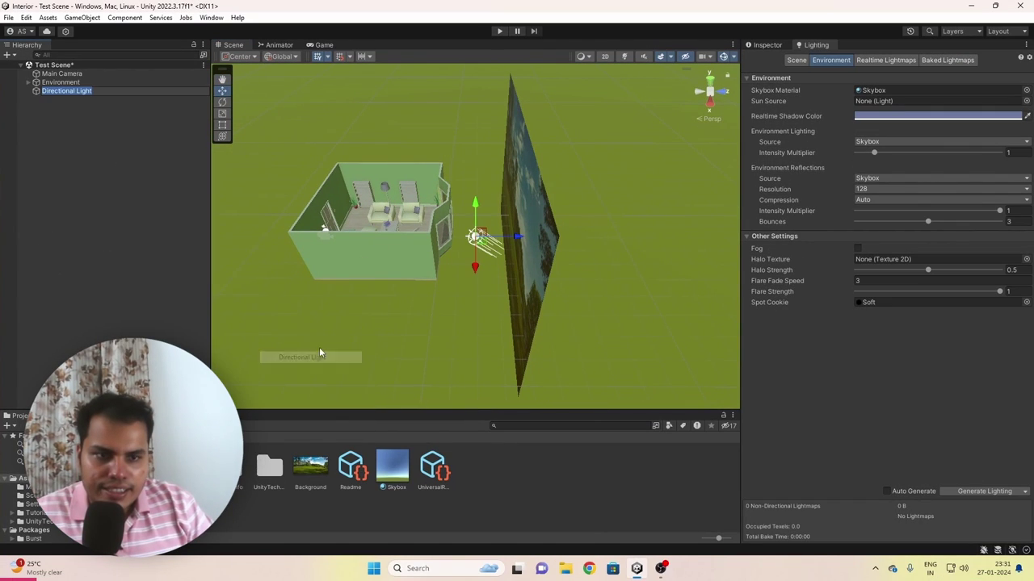
key("e")
left_click_drag(463, 212, 557, 212)
left_click_drag(306, 315, 612, 254, "alt")
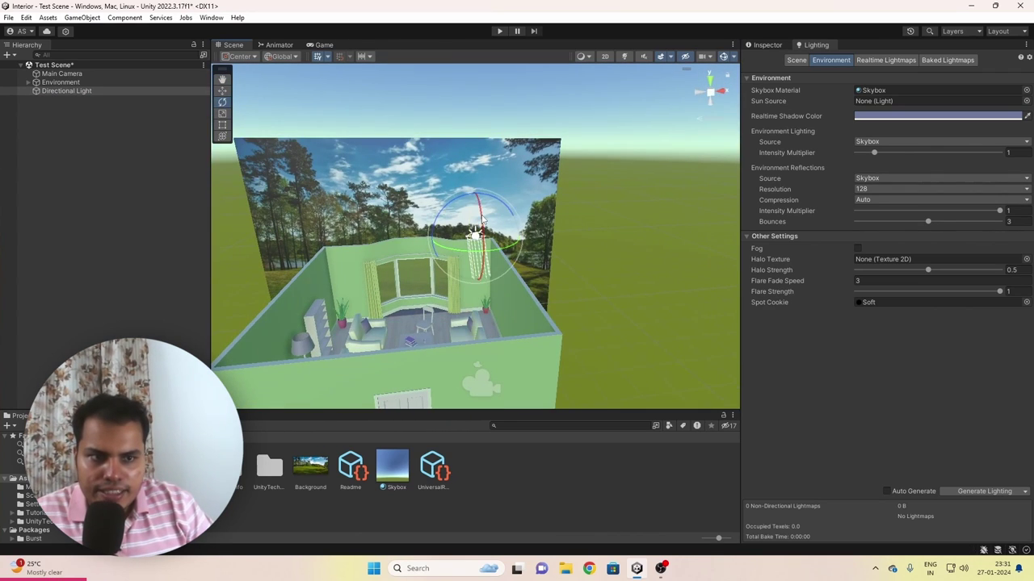
left_click_drag(567, 280, 361, 83, "alt")
left_click(328, 47)
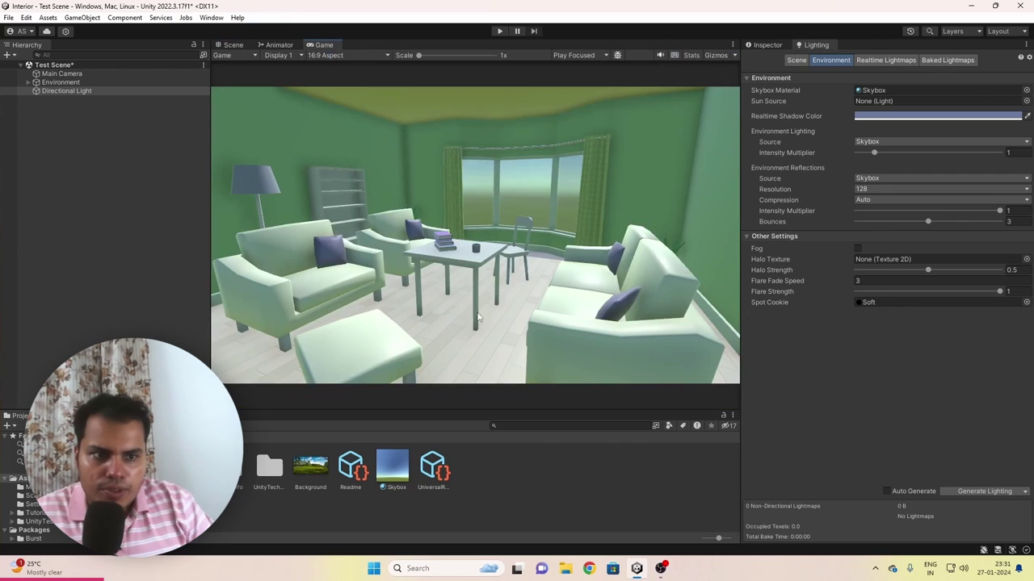
Set the Directional Light's Shadow Type to Soft Shadows and check the room's shadows in the game view
left_click(237, 47)
left_click(120, 102)
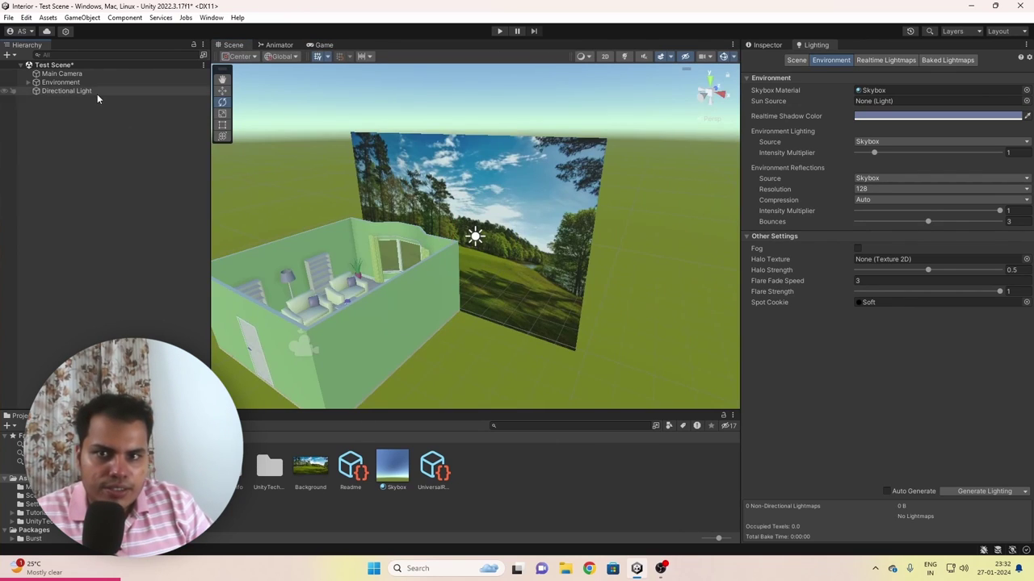
left_click(97, 94)
left_click(765, 47)
left_click(765, 46)
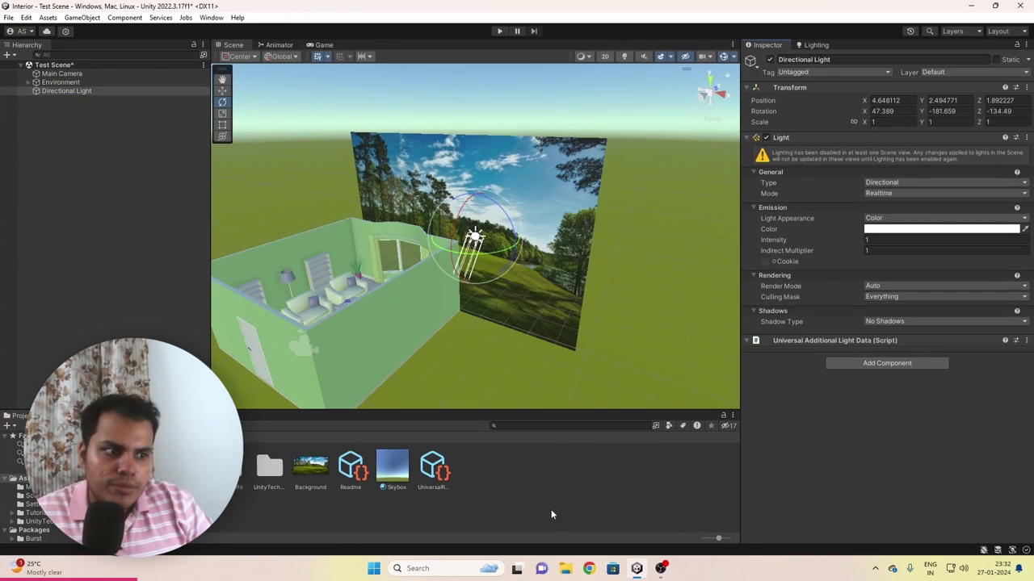
left_click(896, 321)
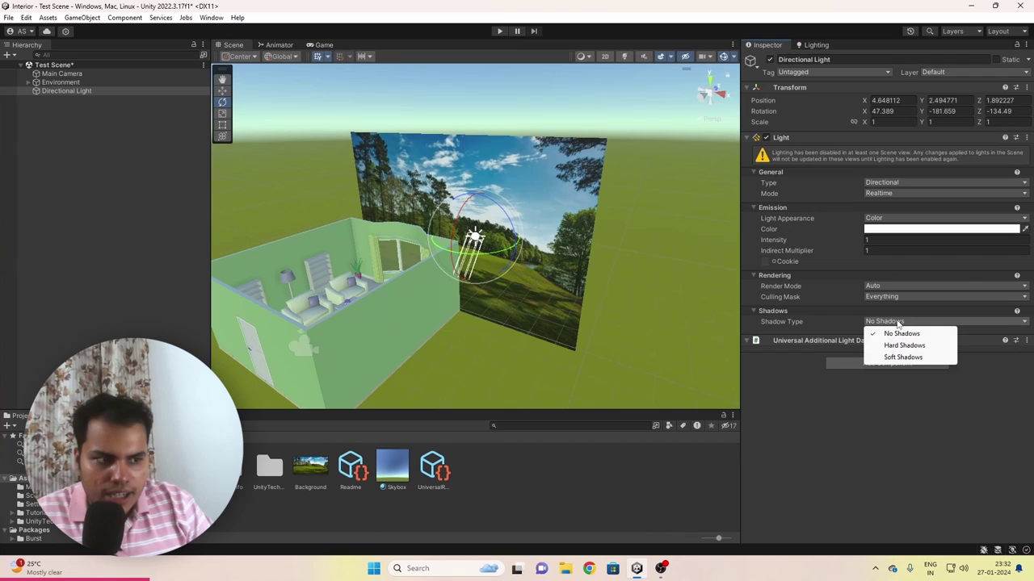
left_click(892, 356)
left_click_drag(442, 276, 491, 388, "alt")
left_click(323, 46)
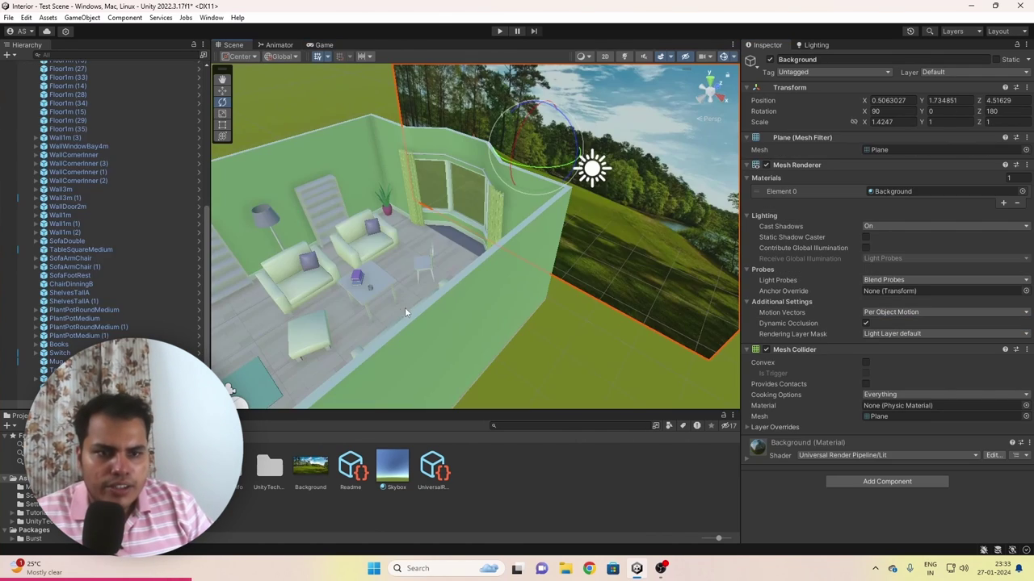
left_click(406, 308)
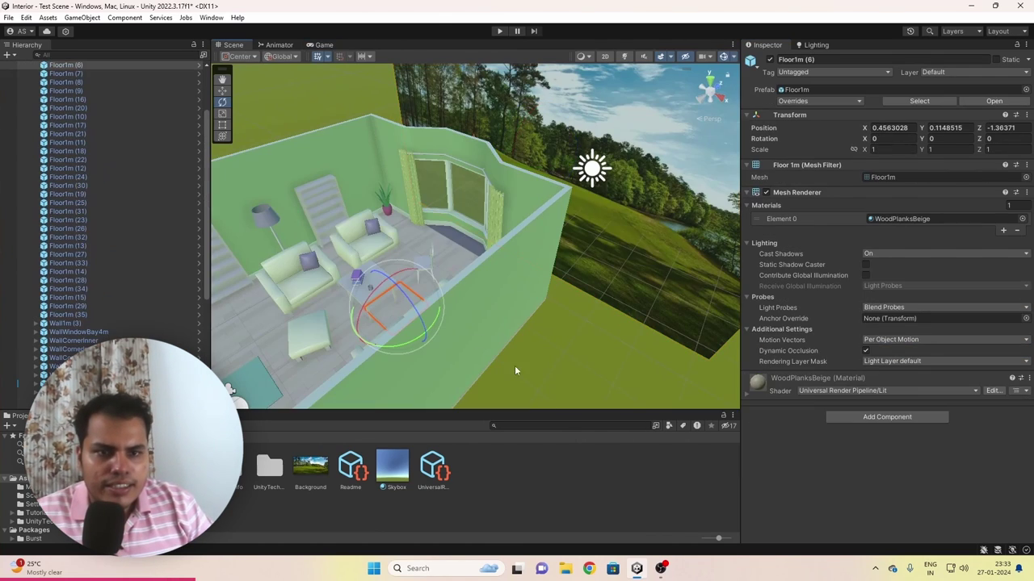
left_click(323, 45)
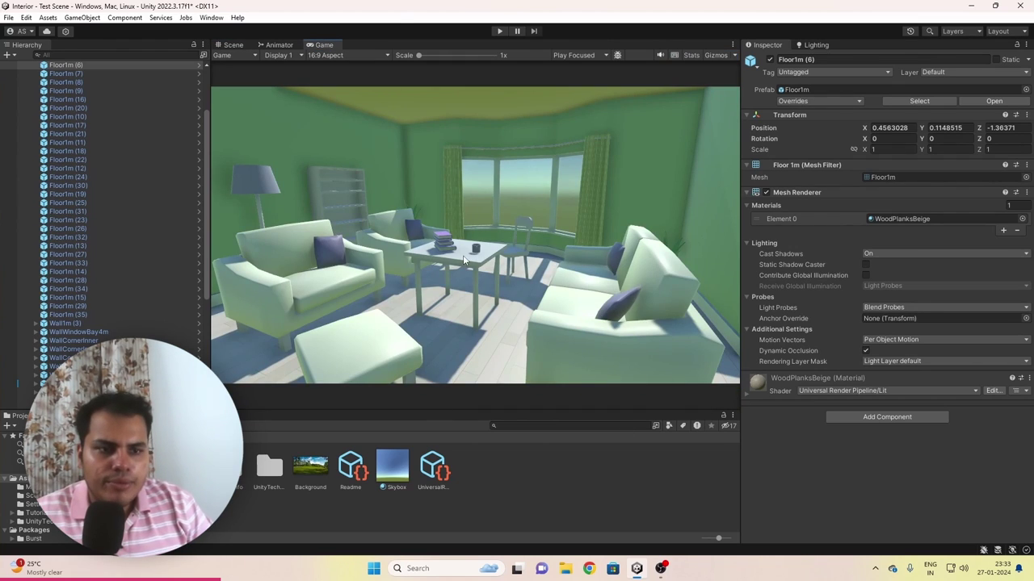
Set the Ceiling's Cast Shadows option to Two Sided and check the room in the game view
left_click(234, 45)
left_click_drag(557, 355, 513, 194, "alt")
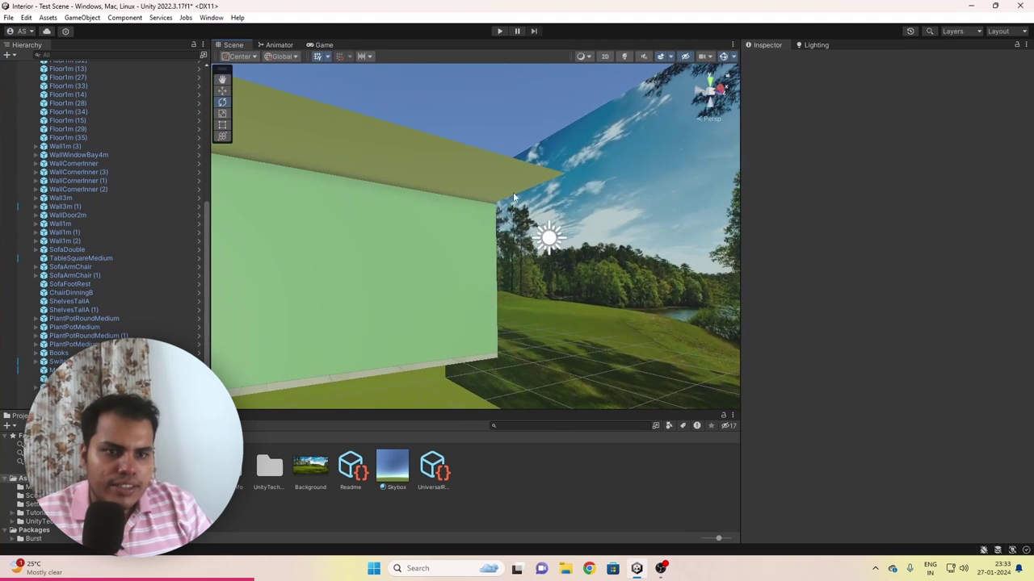
left_click(513, 194)
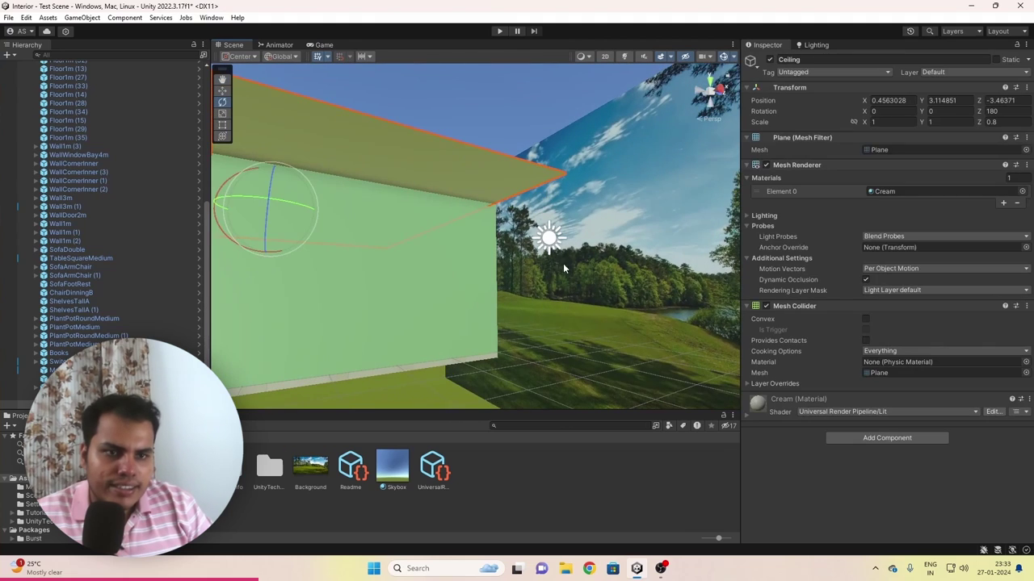
left_click(747, 216)
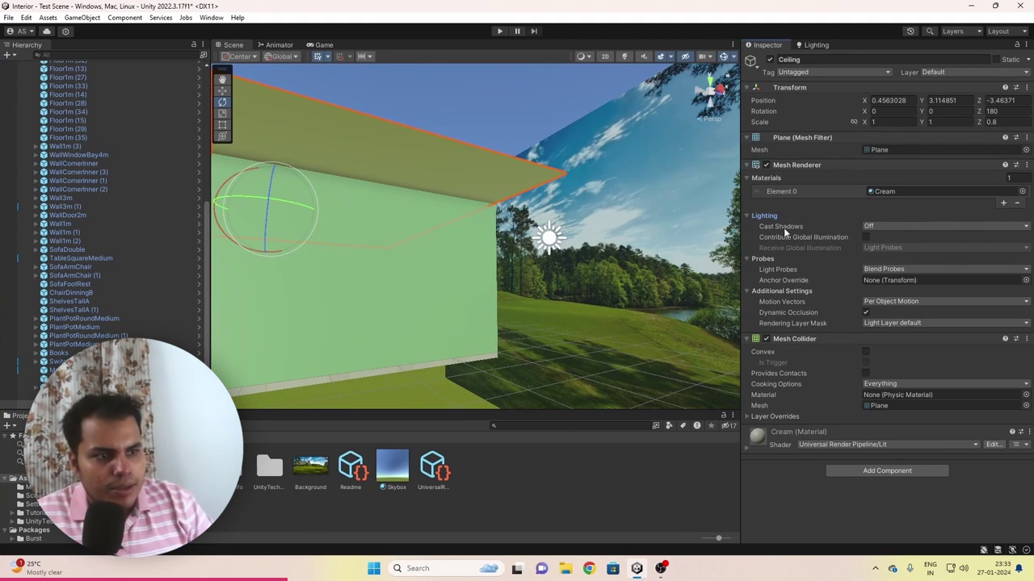
left_click(870, 227)
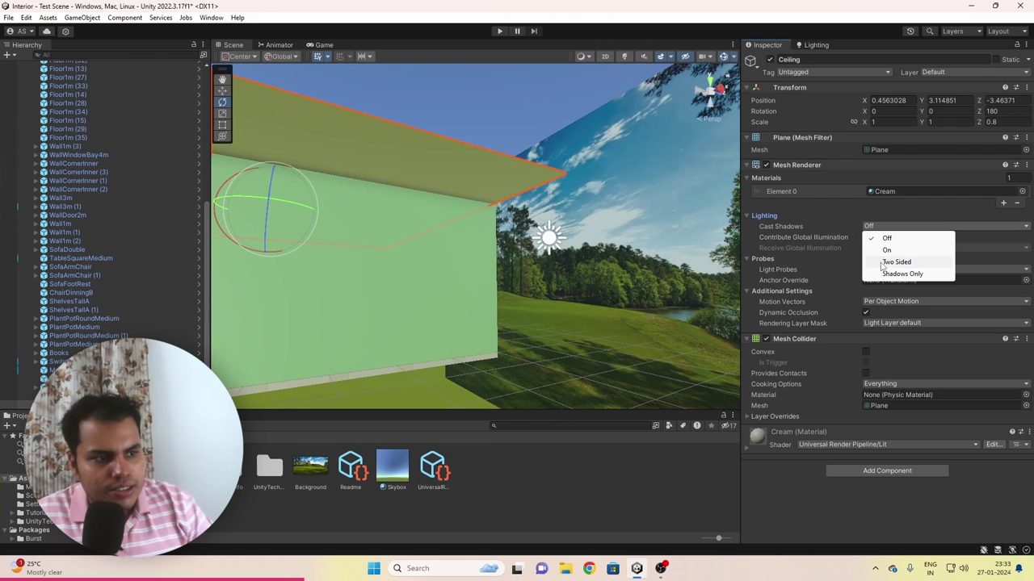
left_click(882, 263)
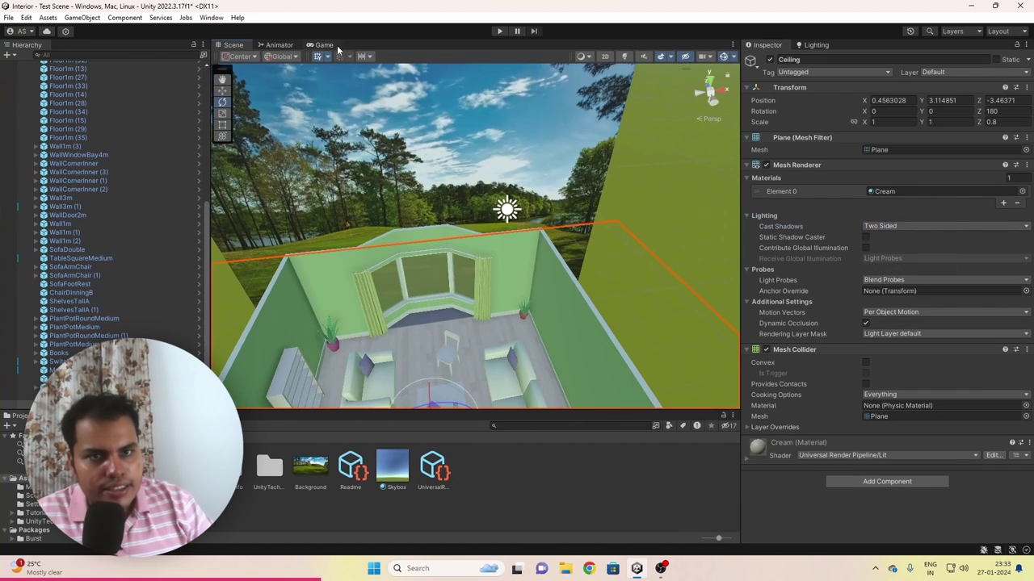
left_click(324, 45)
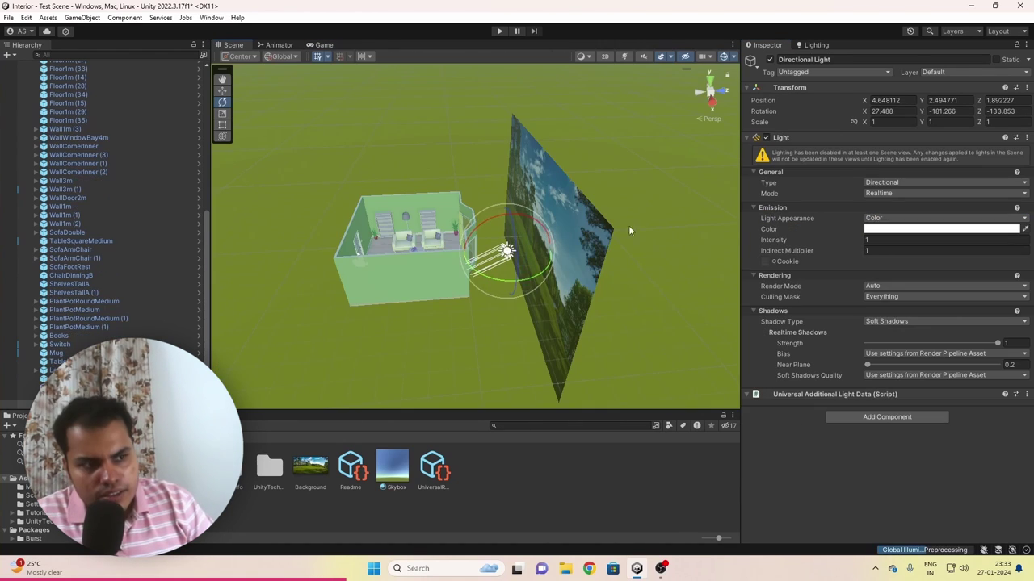
Tilt the Directional Light to an X rotation of about 27.5 and set its intensity to 2.5
left_click(900, 238)
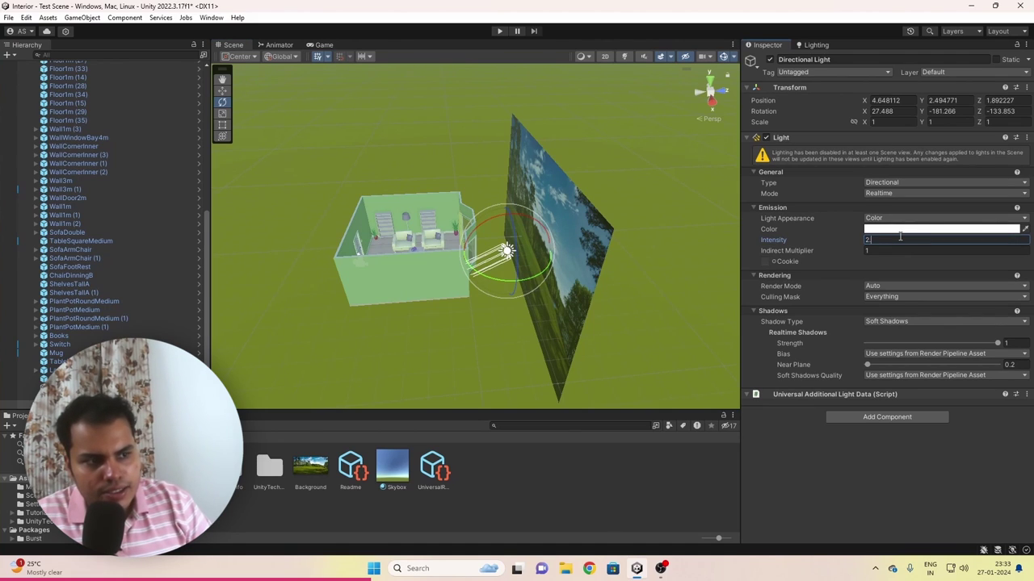
left_click(322, 45)
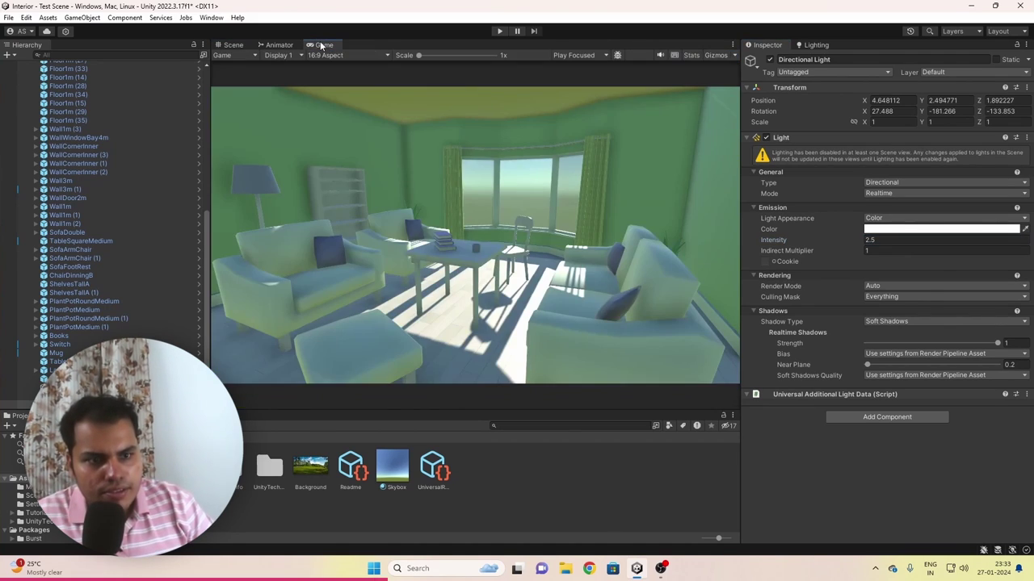
Set the Directional Light's color to pale yellow E8EF9A and its Mode to Baked
left_click(941, 228)
left_click(986, 270)
left_click(959, 293)
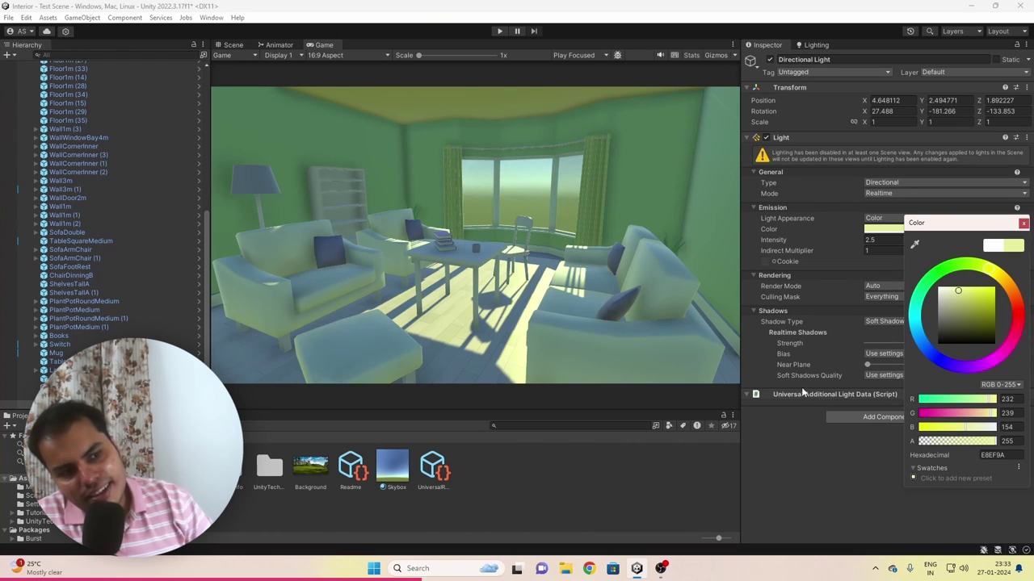
left_click(1023, 224)
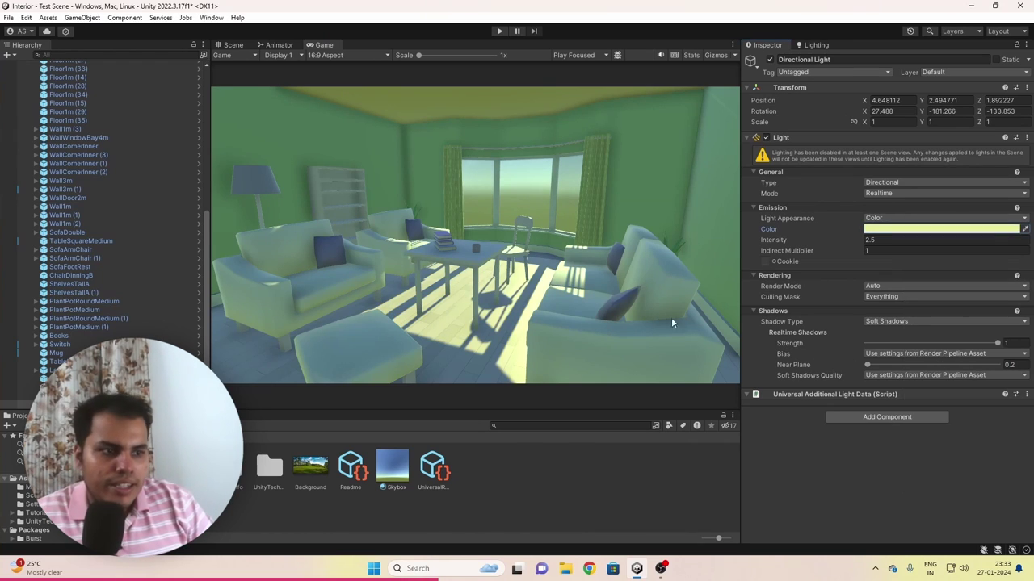
left_click(880, 195)
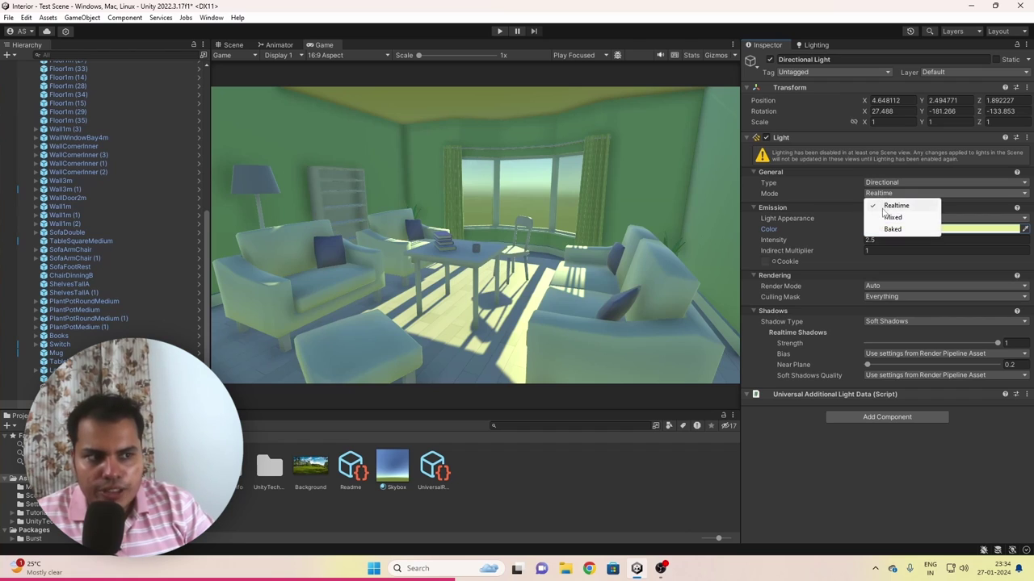
left_click(882, 225)
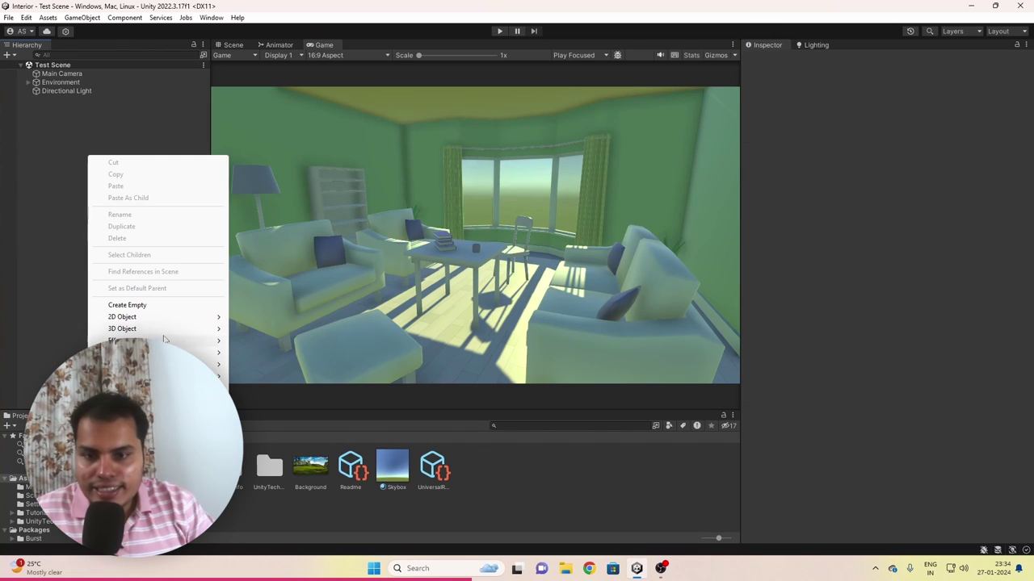
Add an Area Light facing into the room at the bay window's middle pane, sized to about 1.2 by 1.5
mouse_move(205, 353)
left_click(260, 388)
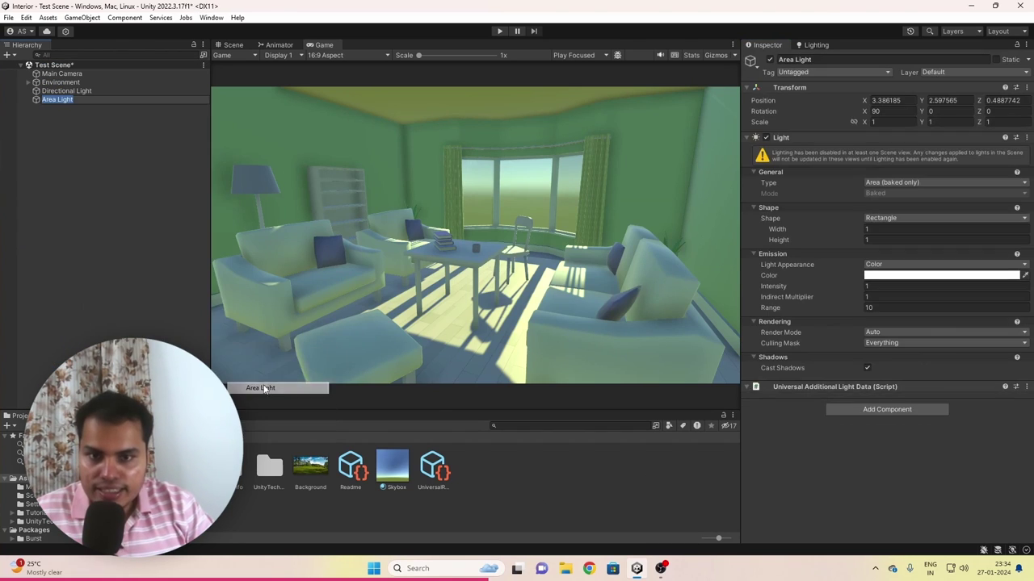
left_click(234, 45)
scroll(486, 275, "up", 5)
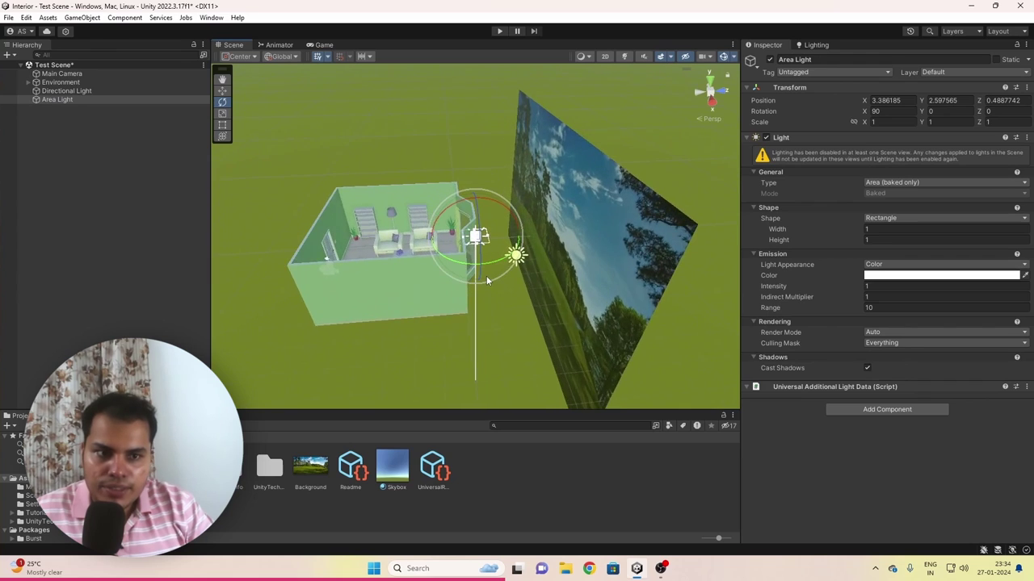
left_click_drag(487, 201, 456, 240)
key("w")
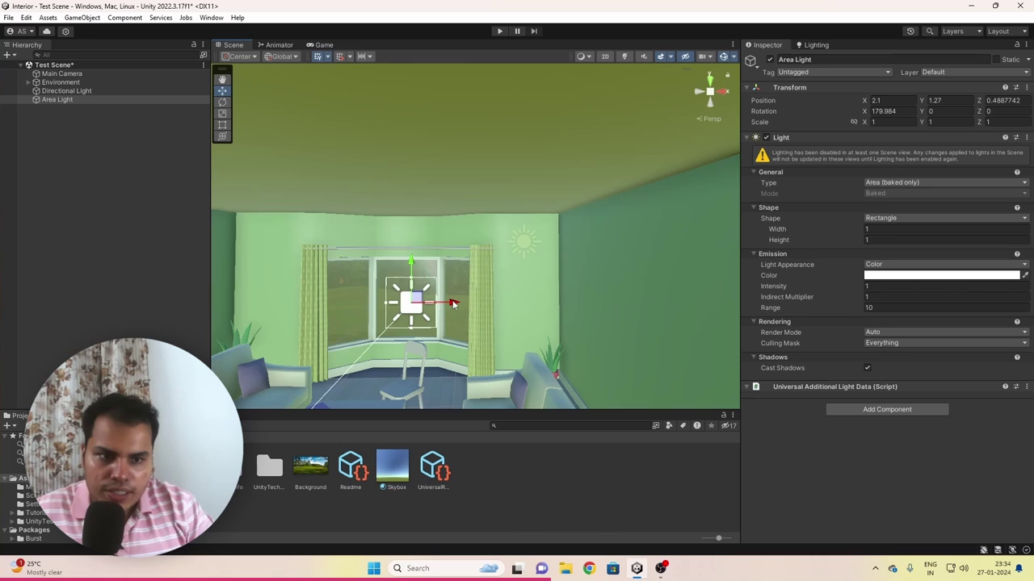
left_click_drag(453, 303, 447, 304)
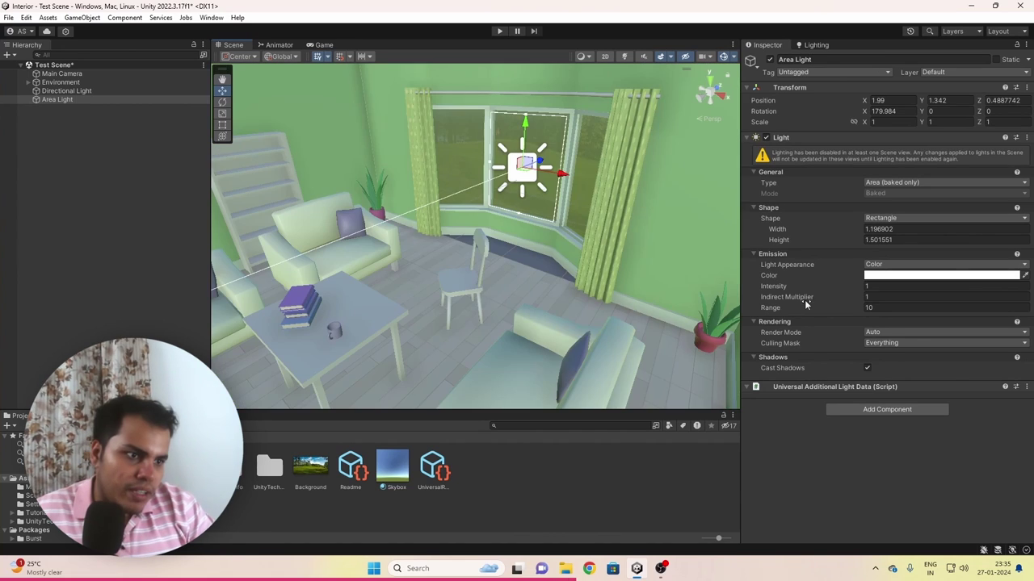
Set the Area Light's intensity to 2 and place two duplicates fitted and angled to the bay window's side panes
left_click(868, 286)
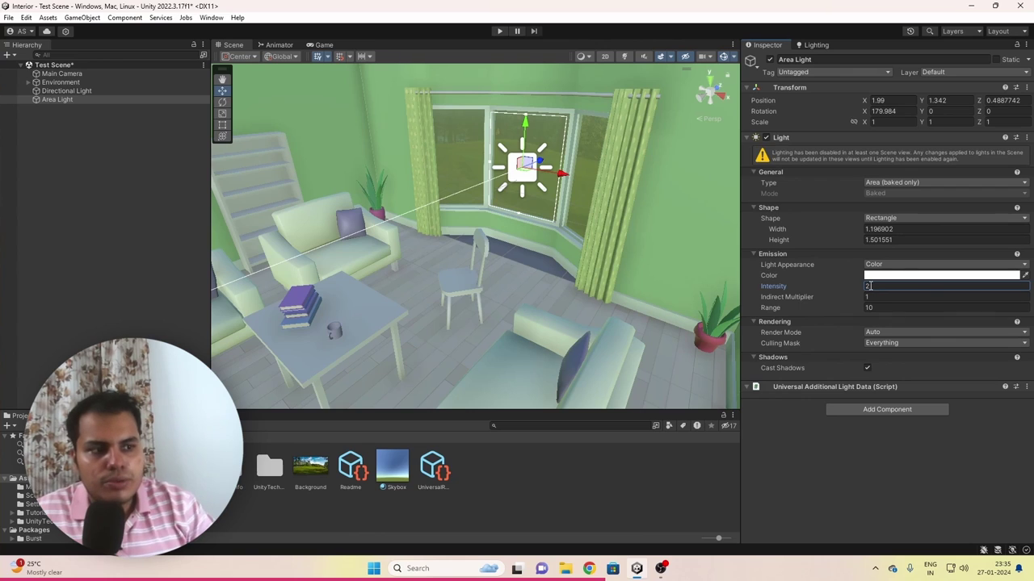
type("2")
key("Return")
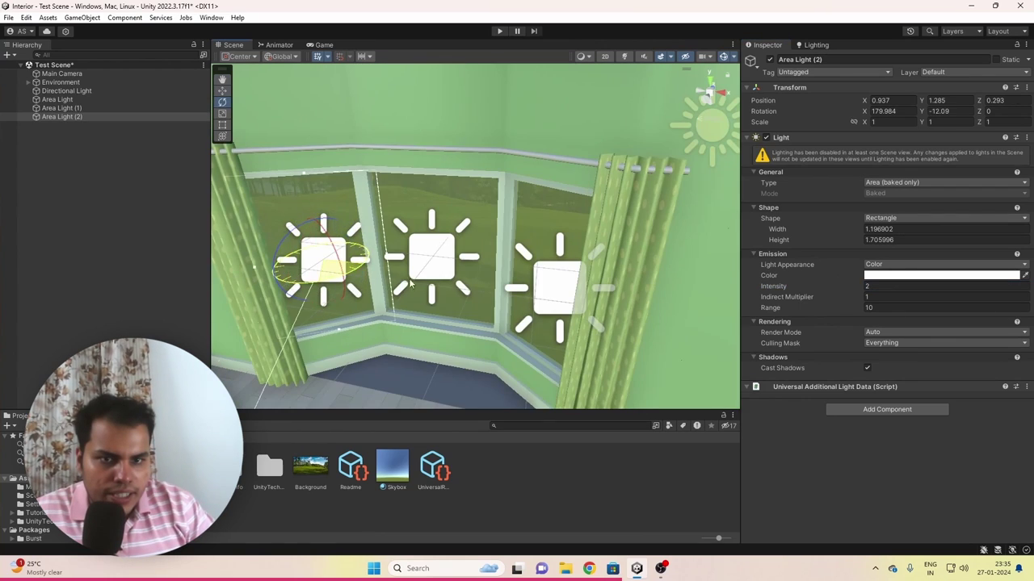
left_click_drag(447, 275, 384, 243)
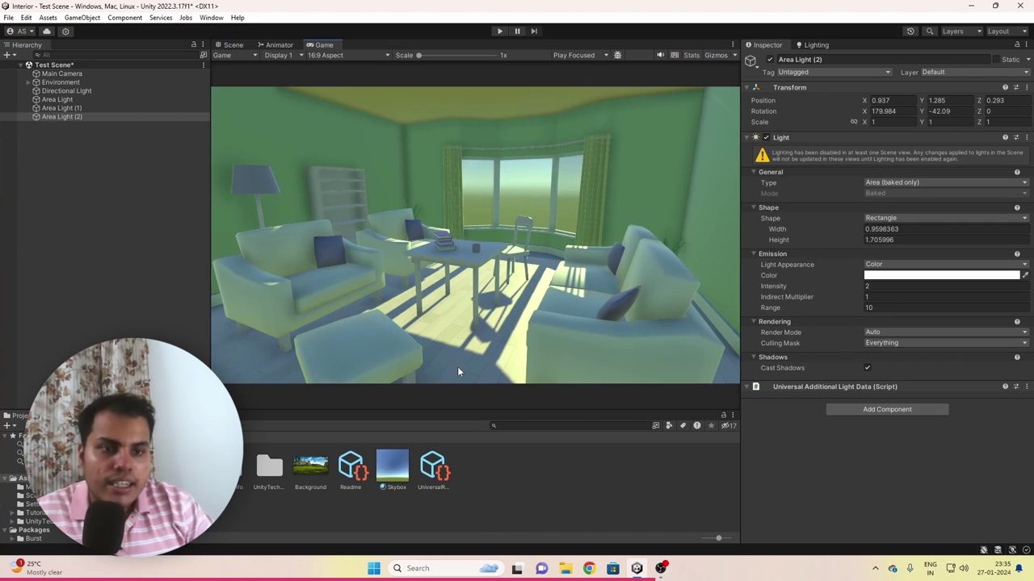
Open the LampTall prefab between the two bookshelves for editing in context
left_click(232, 45)
left_click_drag(609, 305, 342, 287, "alt")
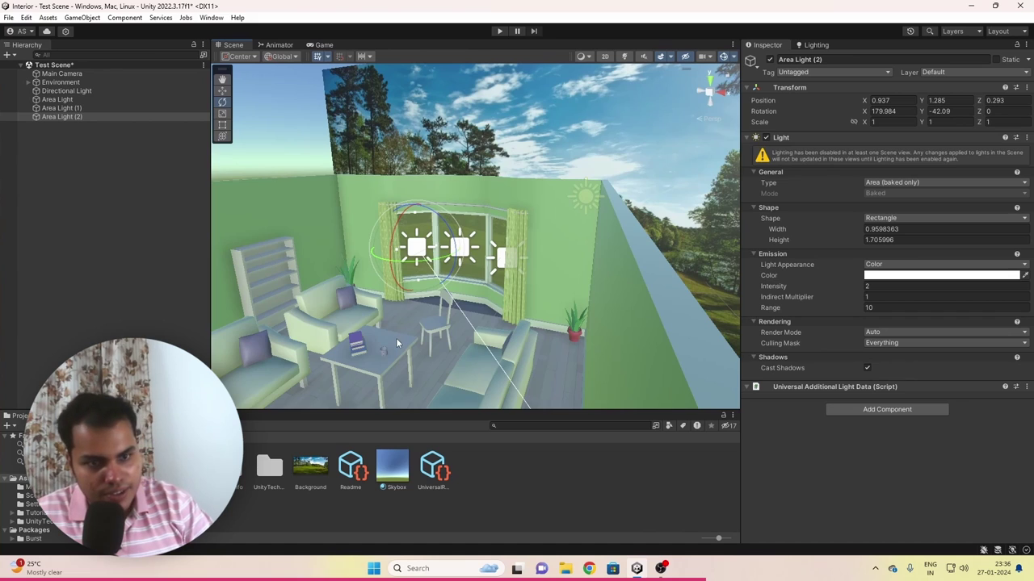
left_click_drag(395, 338, 270, 200, "alt")
left_click_drag(406, 297, 440, 168, "alt")
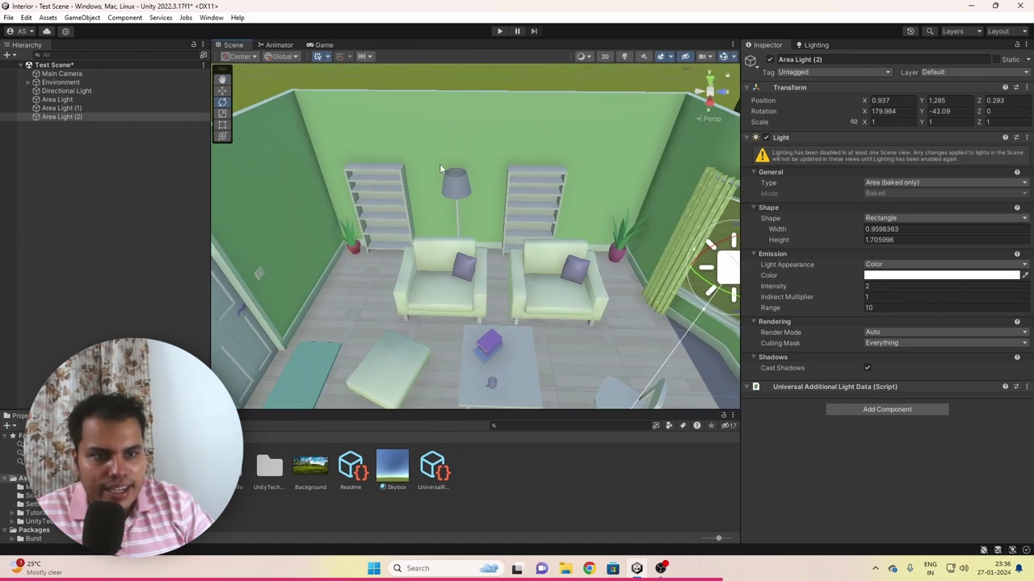
left_click(457, 189)
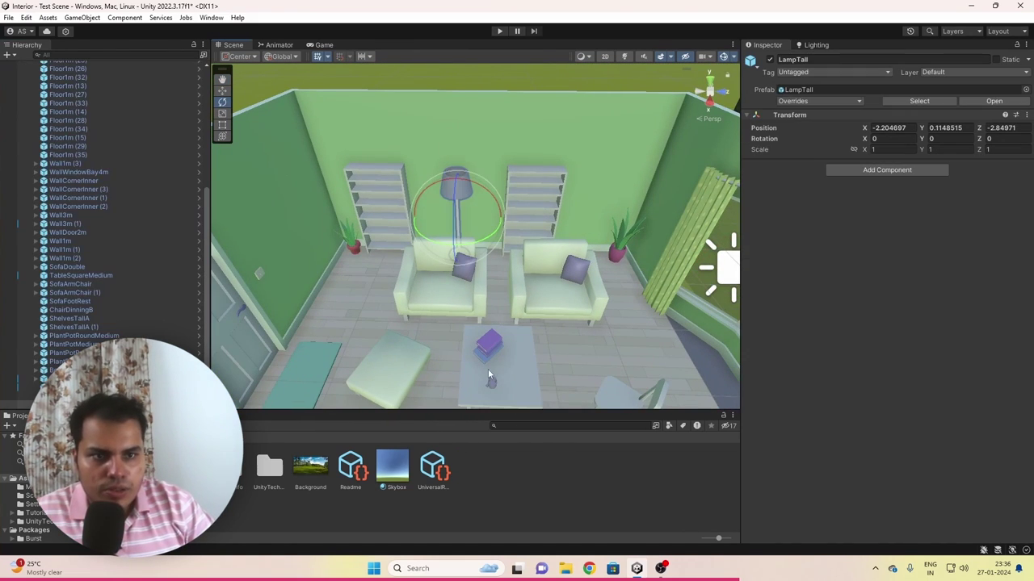
scroll(109, 336, "down", 2)
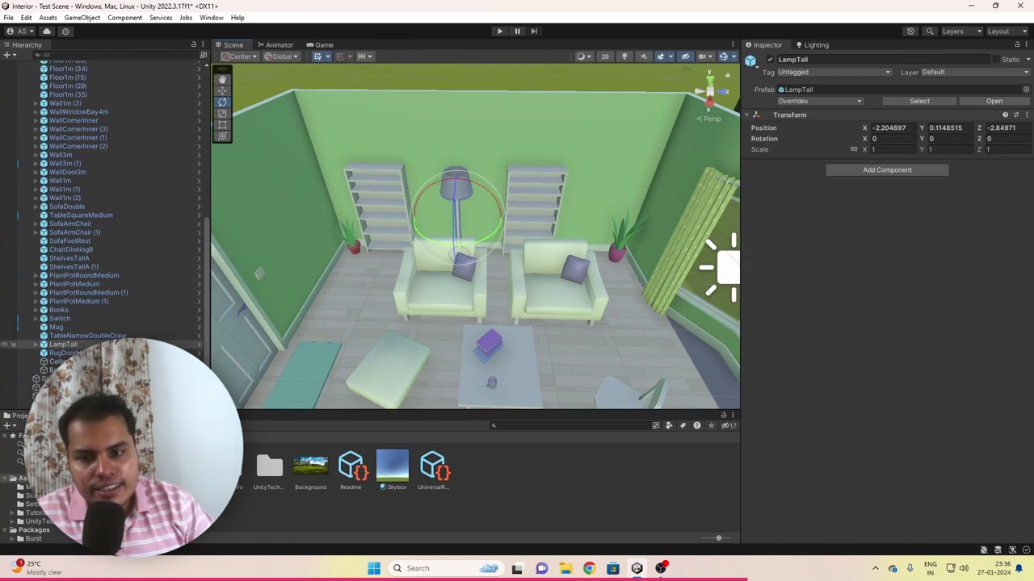
left_click(36, 345)
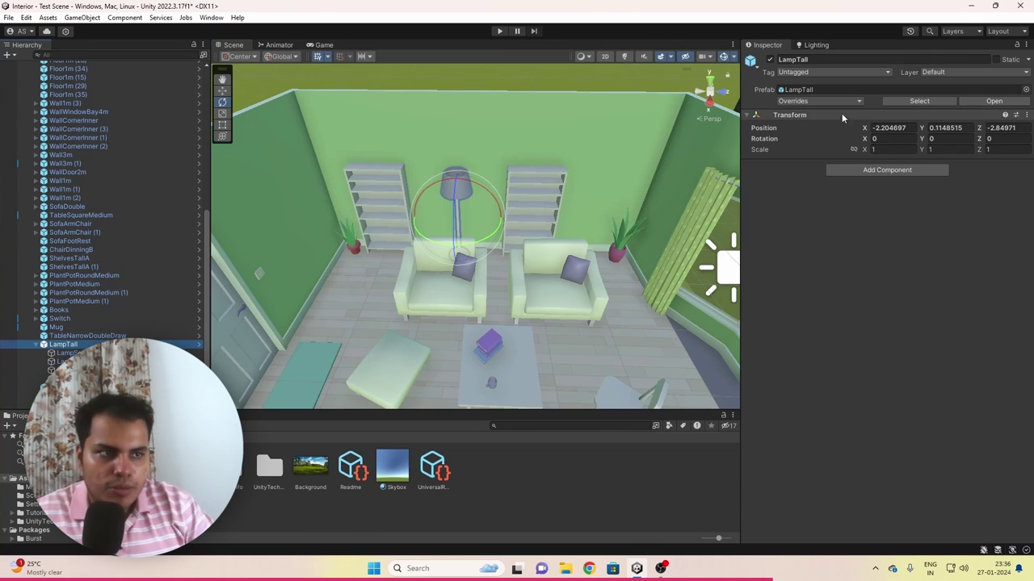
left_click(994, 101)
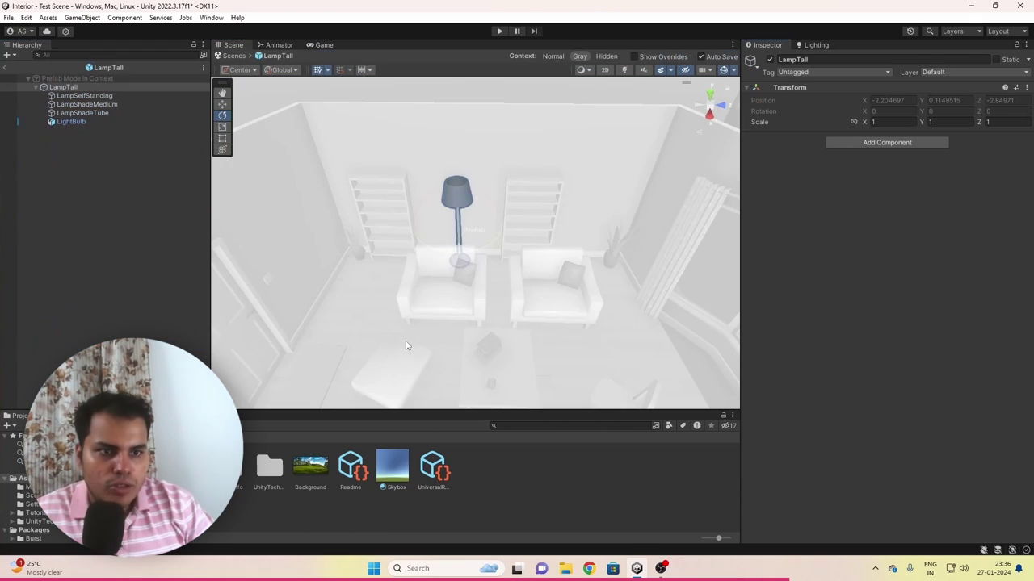
Add a Point Light as a child of LampTall, raise it into the lampshade at about Y 1.564, and preview it through the camera
right_click(77, 88)
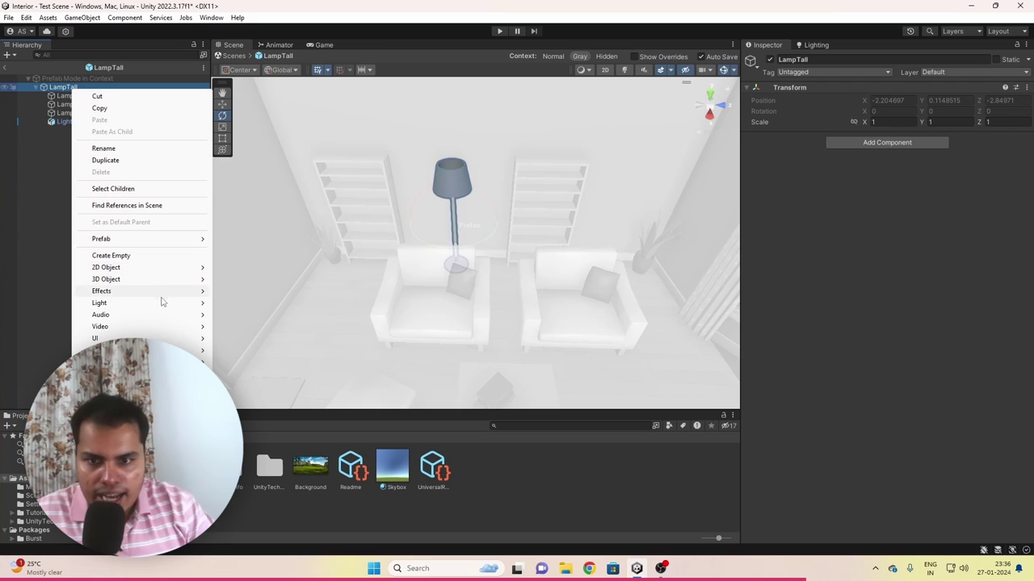
mouse_move(204, 304)
left_click(267, 315)
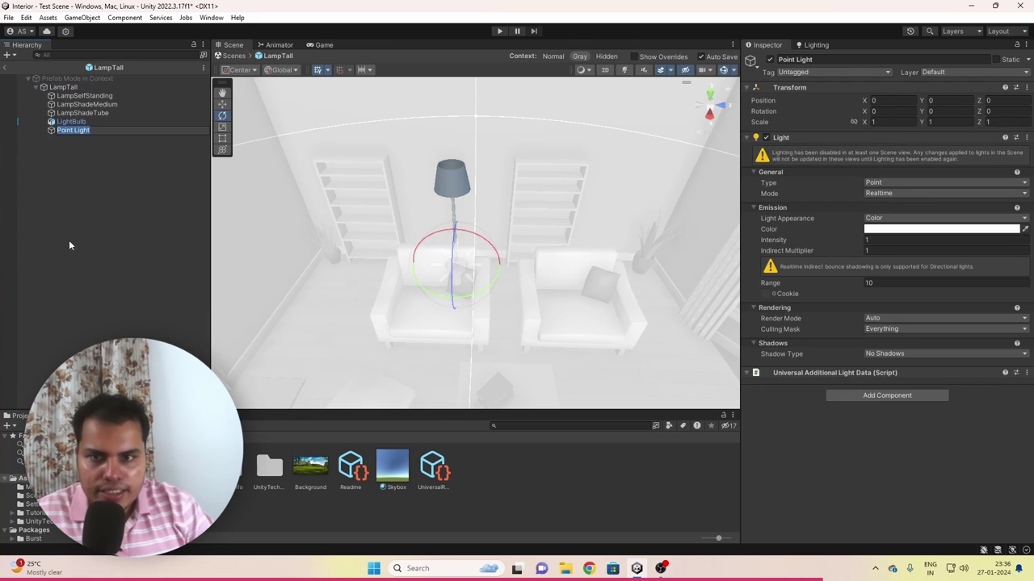
key("w")
left_click_drag(462, 142, 463, 141)
left_click(323, 45)
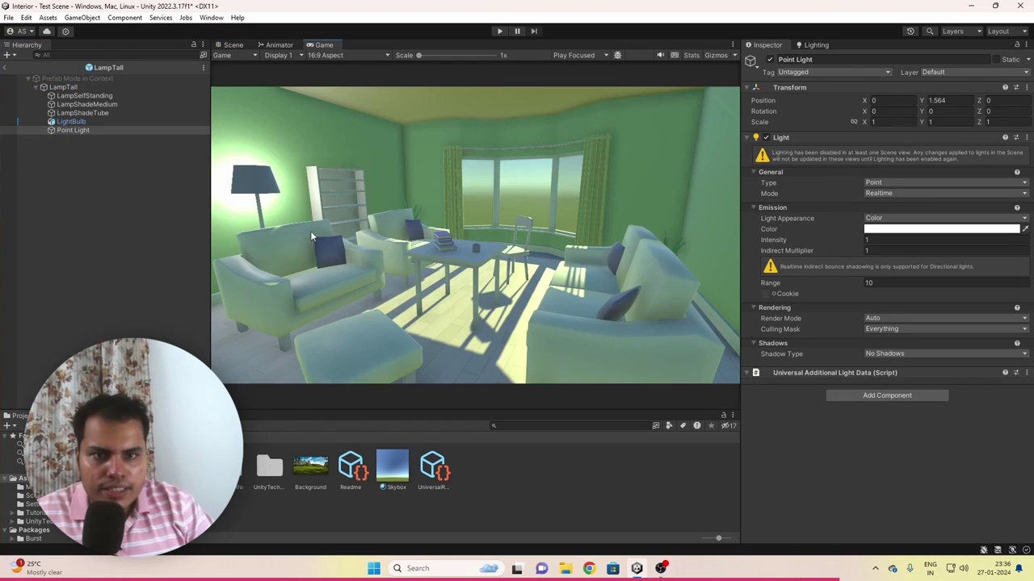
Reduce the Point Light's intensity to about 0.21 and lower it to about Y 1.391 at the lampshade's underside
left_click_drag(808, 241, 799, 243)
left_click(232, 44)
left_click(449, 162)
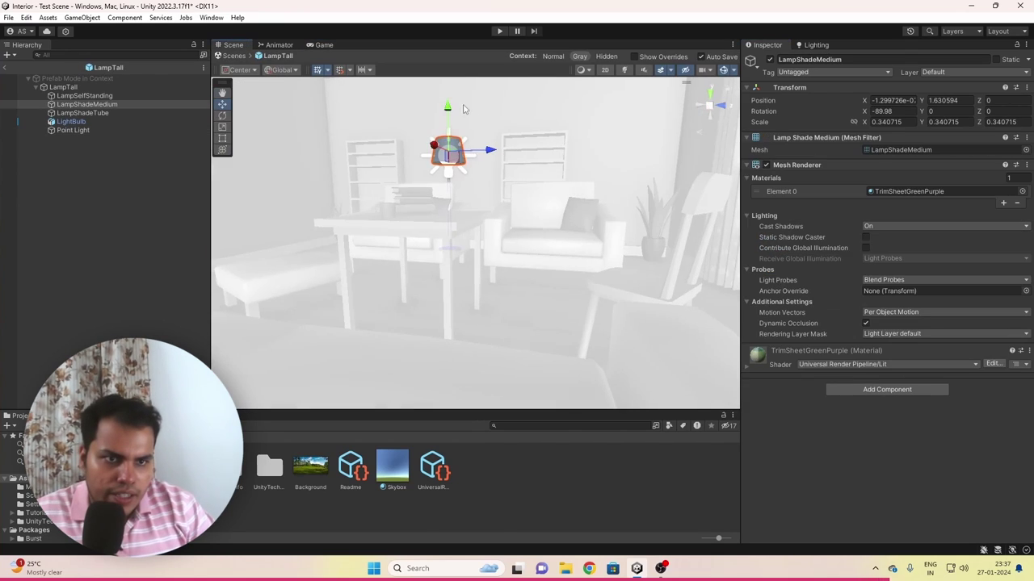
left_click(448, 121)
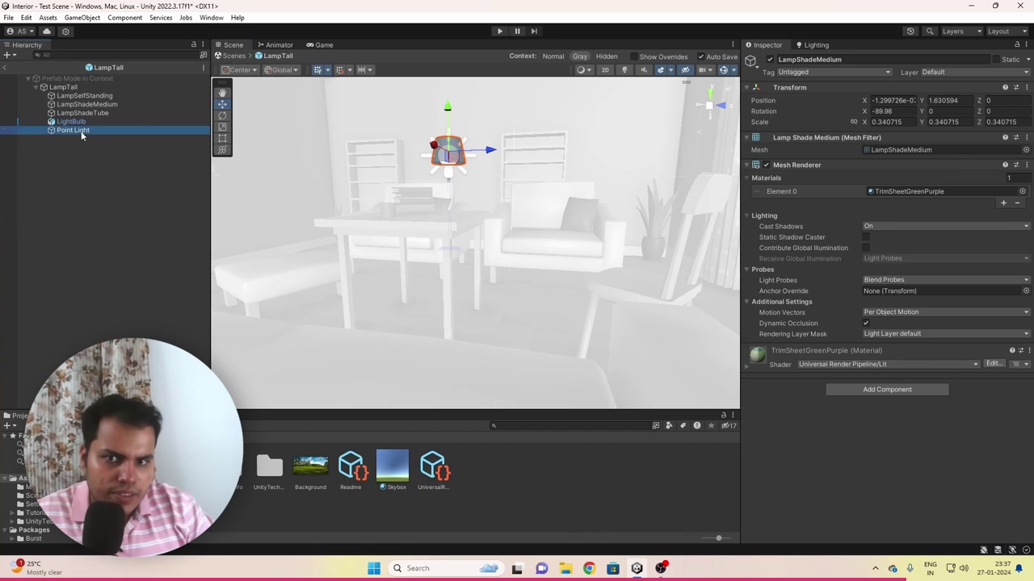
left_click_drag(449, 122, 449, 126)
key("f")
Set the Point Light's Mode to Baked, its color to pale peach, and its intensity to 0.2
left_click(896, 193)
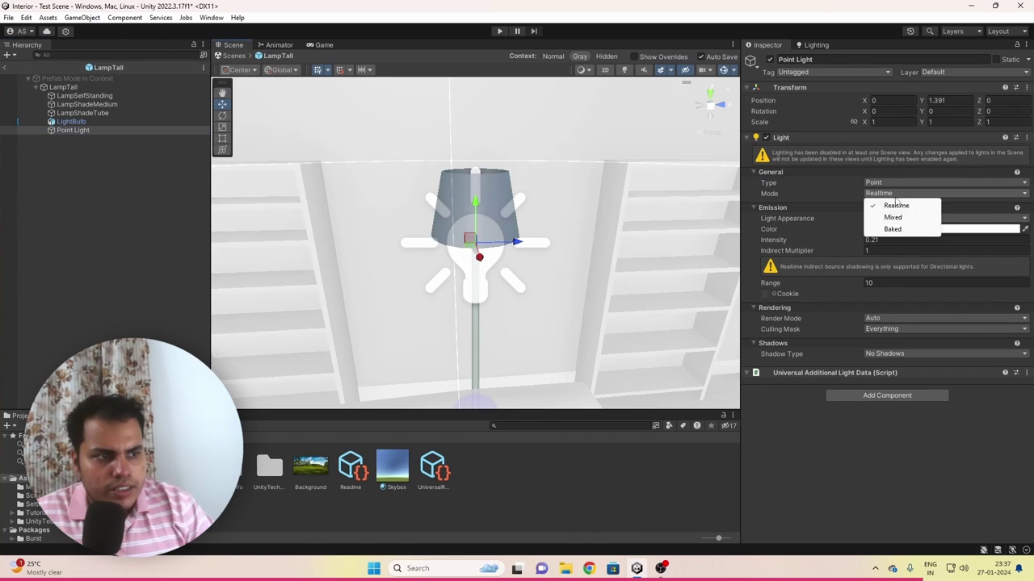
left_click(891, 229)
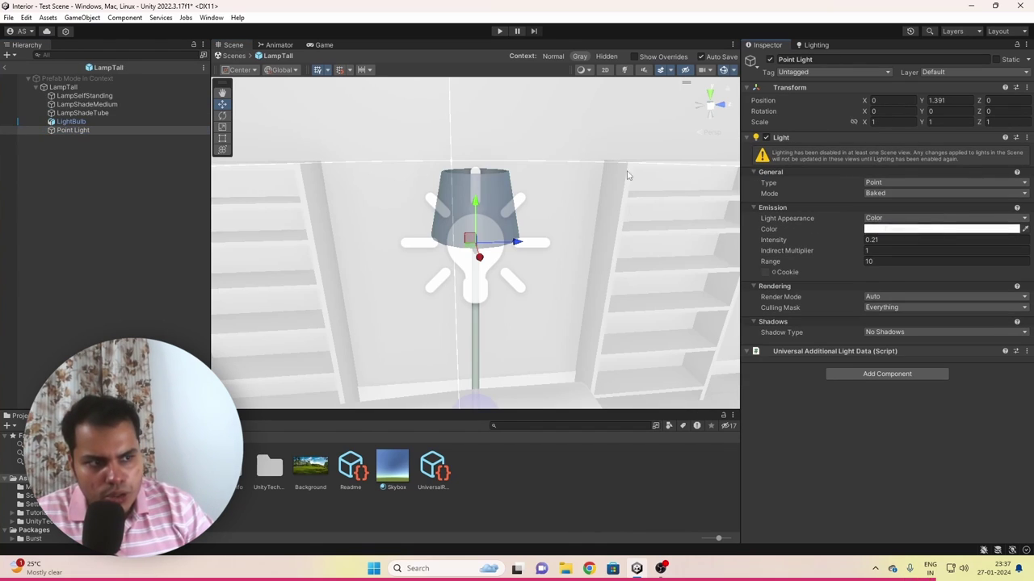
left_click(323, 44)
left_click(880, 229)
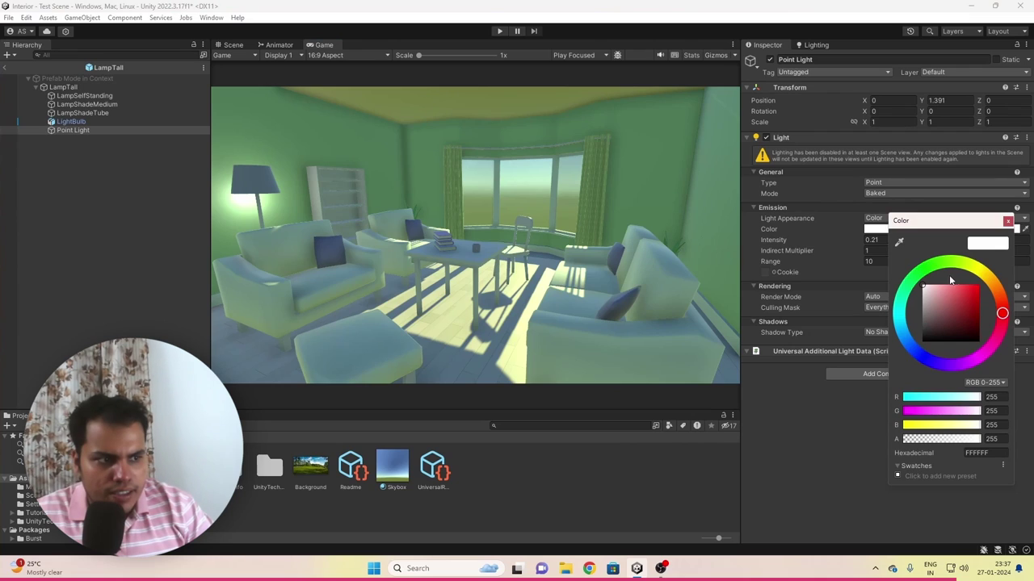
left_click_drag(982, 275, 933, 294)
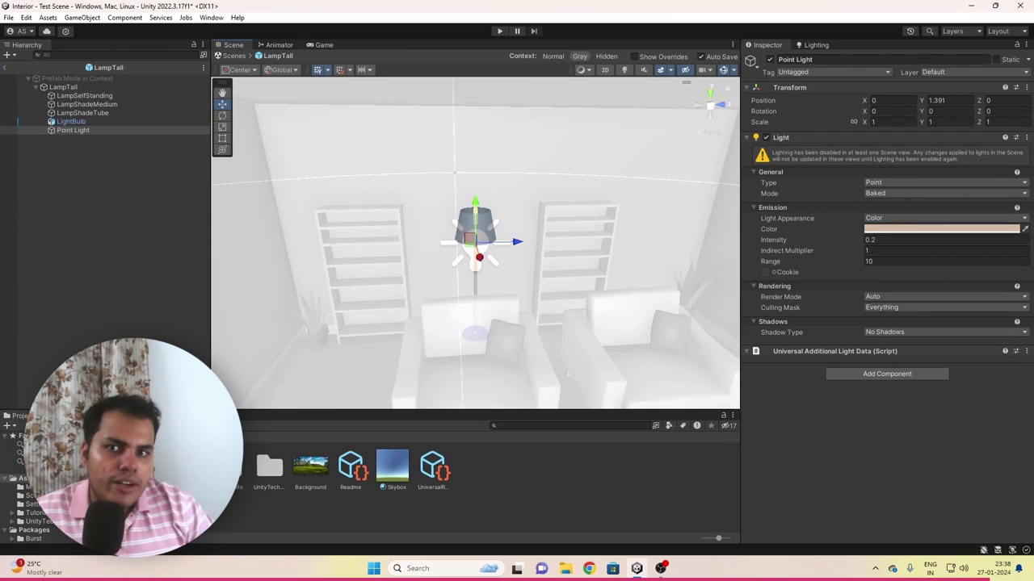
Leave the LampTall prefab, save the Test Scene, and collapse the Environment group in the object list
left_click(5, 68)
scroll(524, 341, "down", 3)
right_click_drag(524, 342, 612, 302)
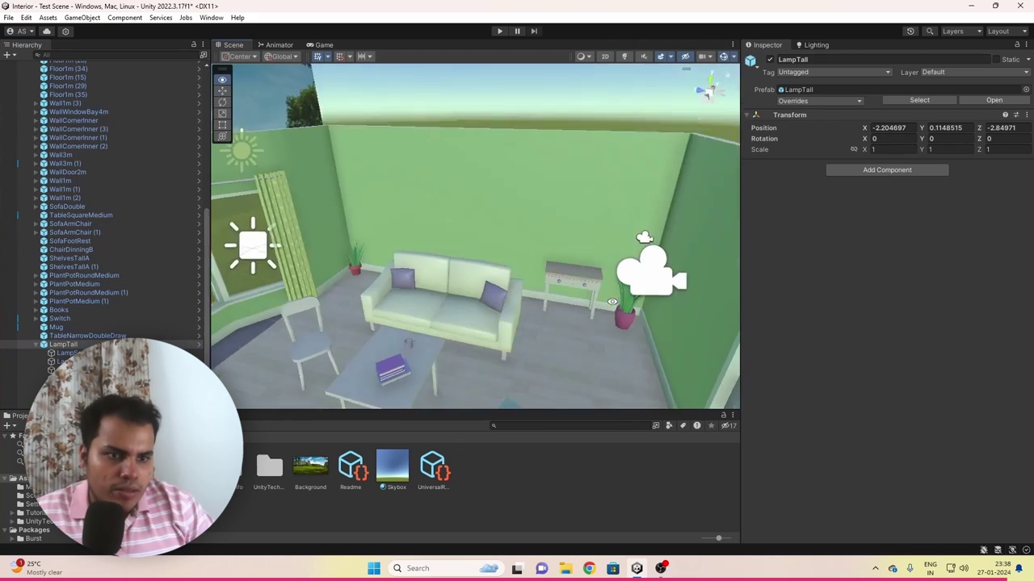
left_click_drag(612, 302, 373, 319, "alt")
left_click_drag(541, 301, 394, 332, "alt")
key("ctrl+s")
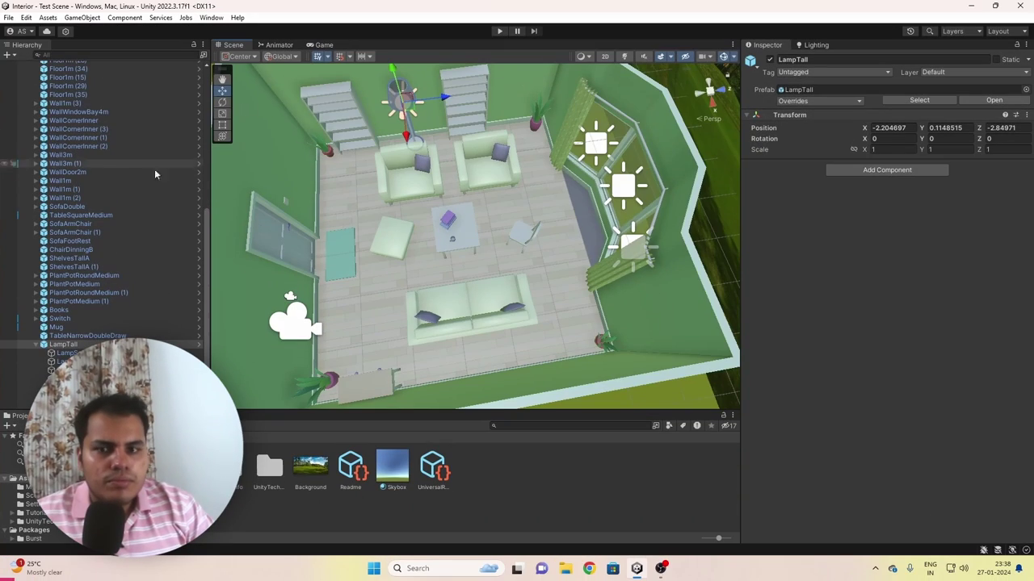
scroll(141, 216, "up", 9)
left_click(28, 83)
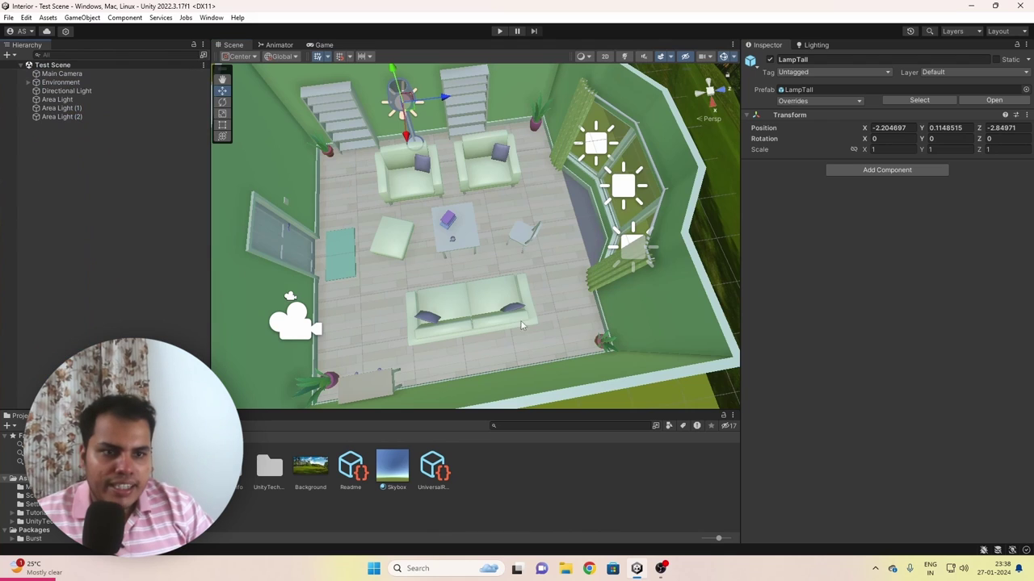
Mark the Environment object and all its children as static with every static flag enabled
left_click_drag(340, 331, 569, 242, "alt")
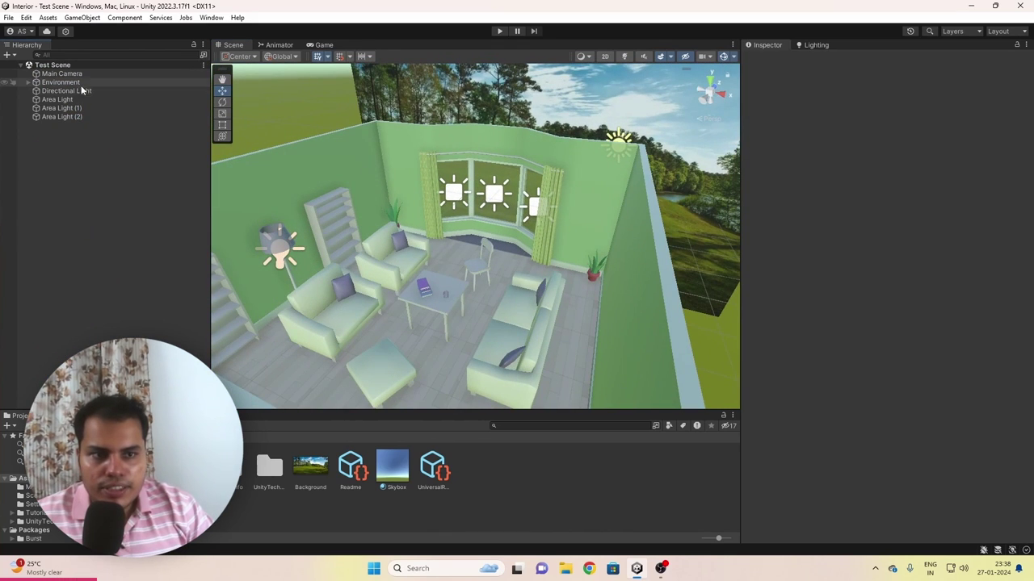
left_click(47, 84)
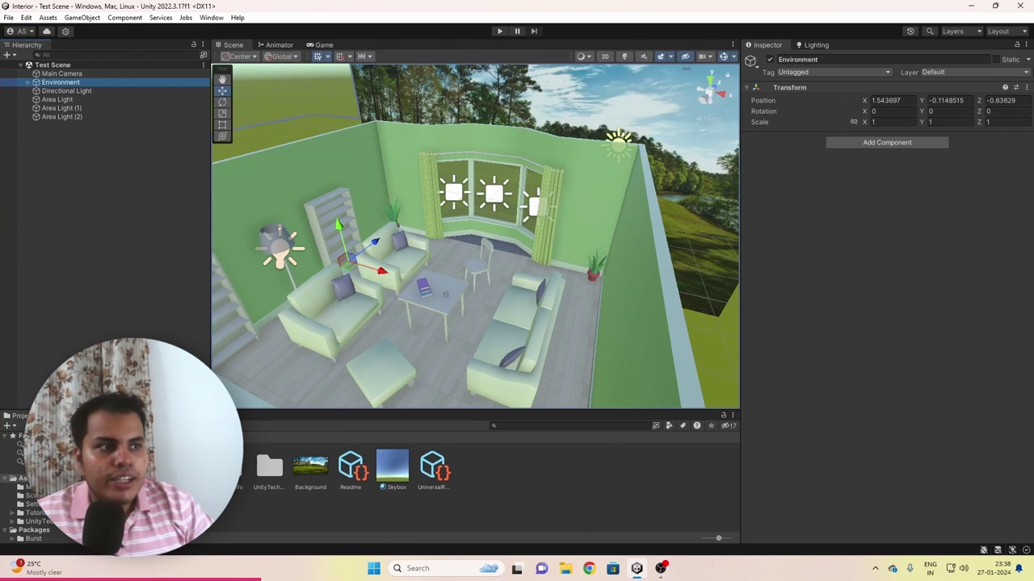
left_click(997, 60)
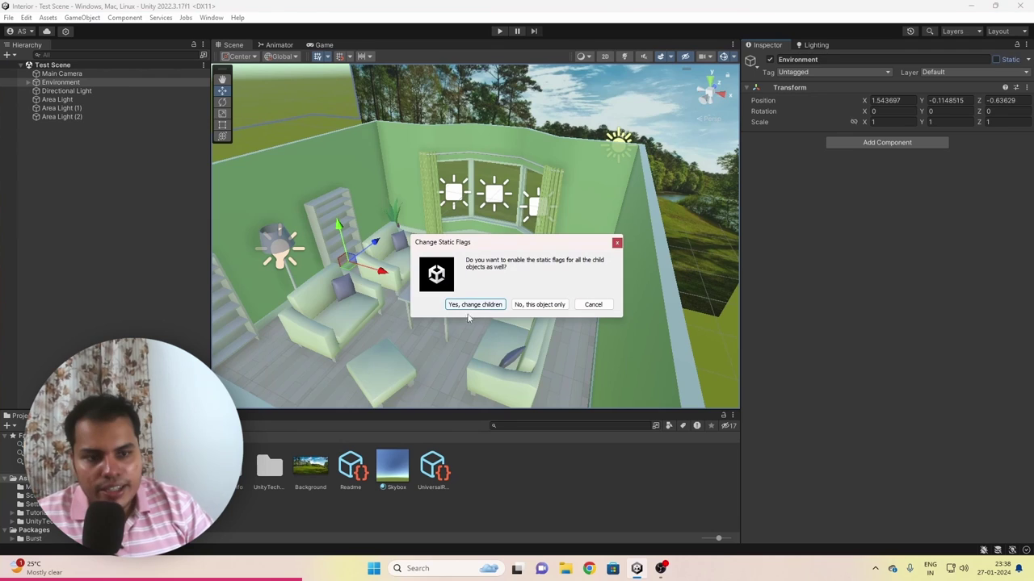
left_click(480, 306)
left_click(1028, 60)
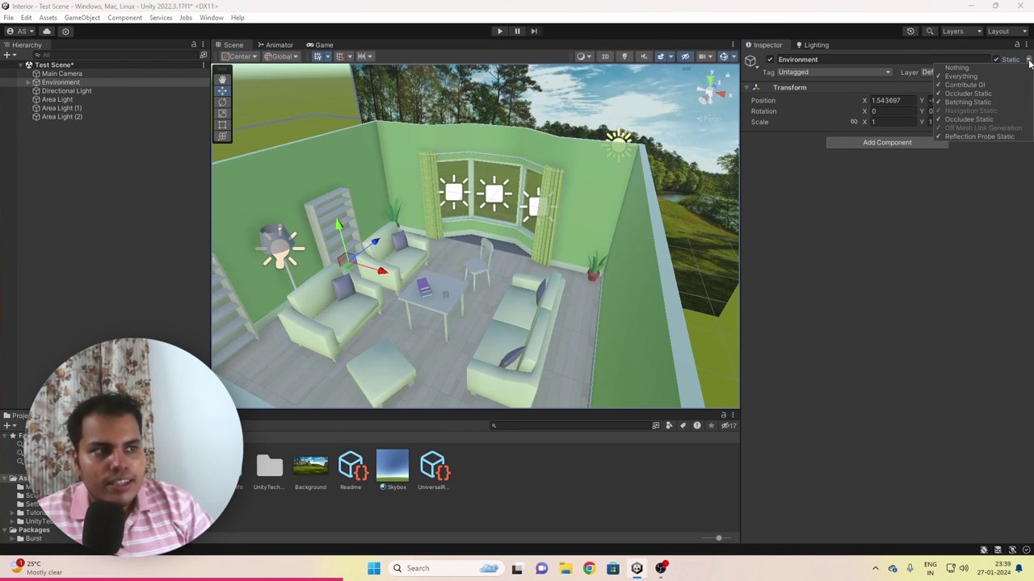
left_click(1029, 63)
Generate a quick test bake with Lightmap Resolution 1 and Max Lightmap Size 128, and preview it through the camera
left_click(816, 44)
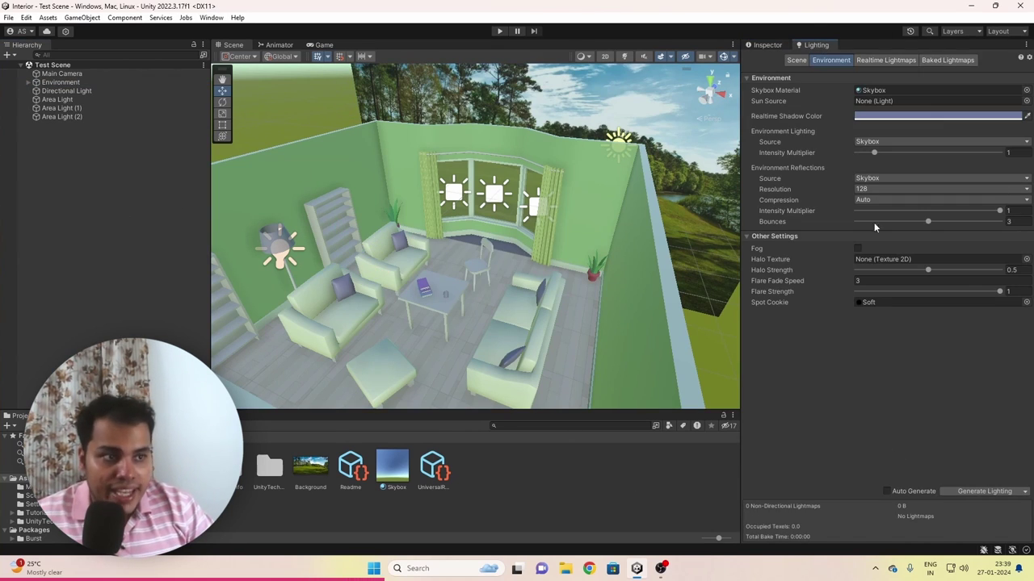
left_click(803, 60)
left_click(876, 263)
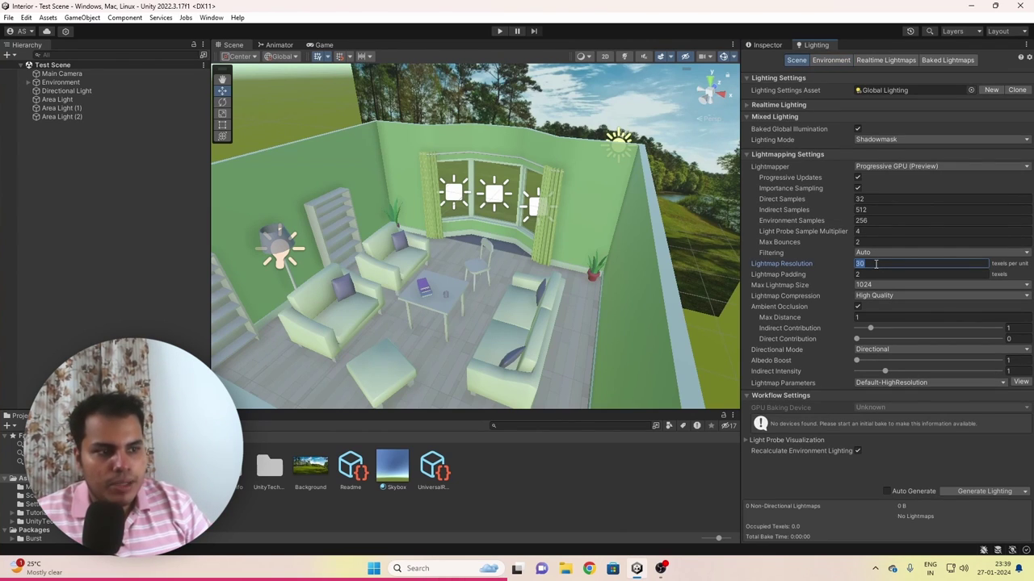
type("1")
left_click(886, 285)
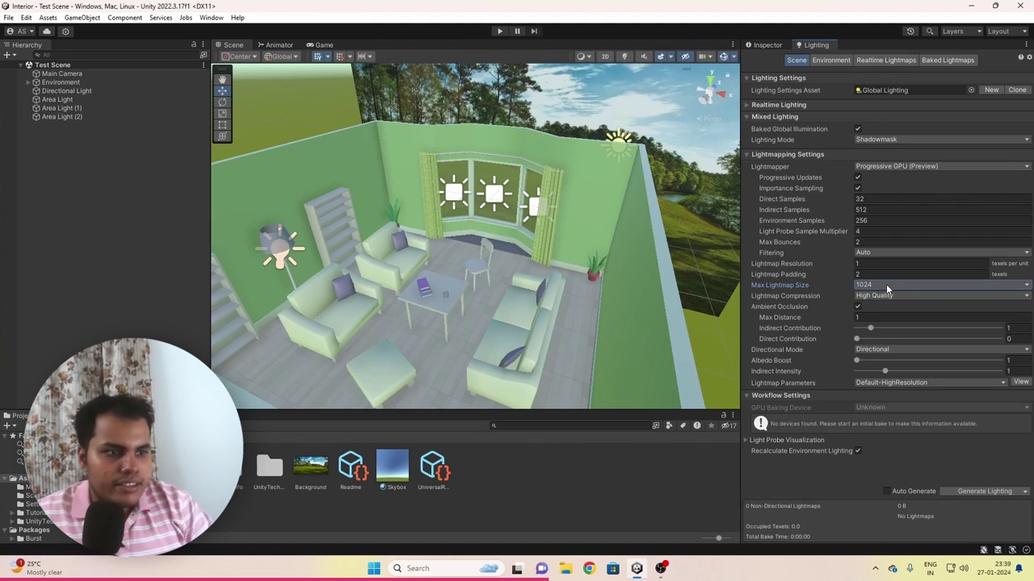
left_click(886, 284)
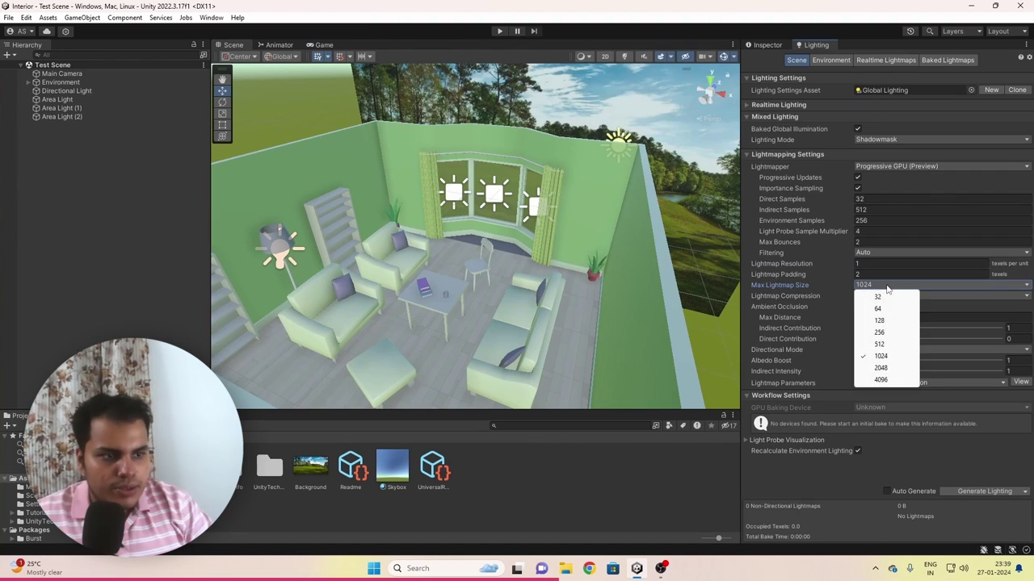
left_click(879, 321)
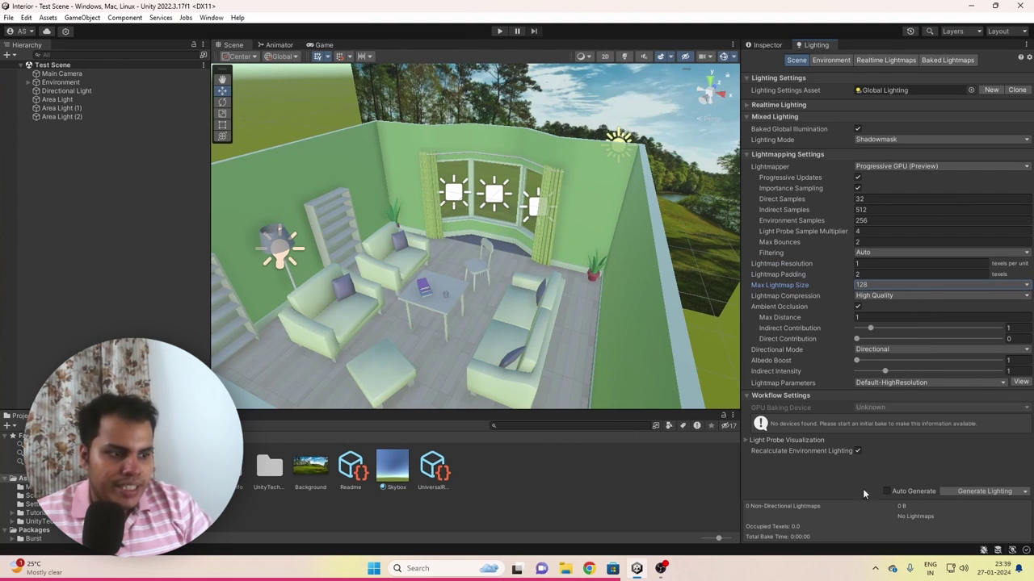
left_click(955, 490)
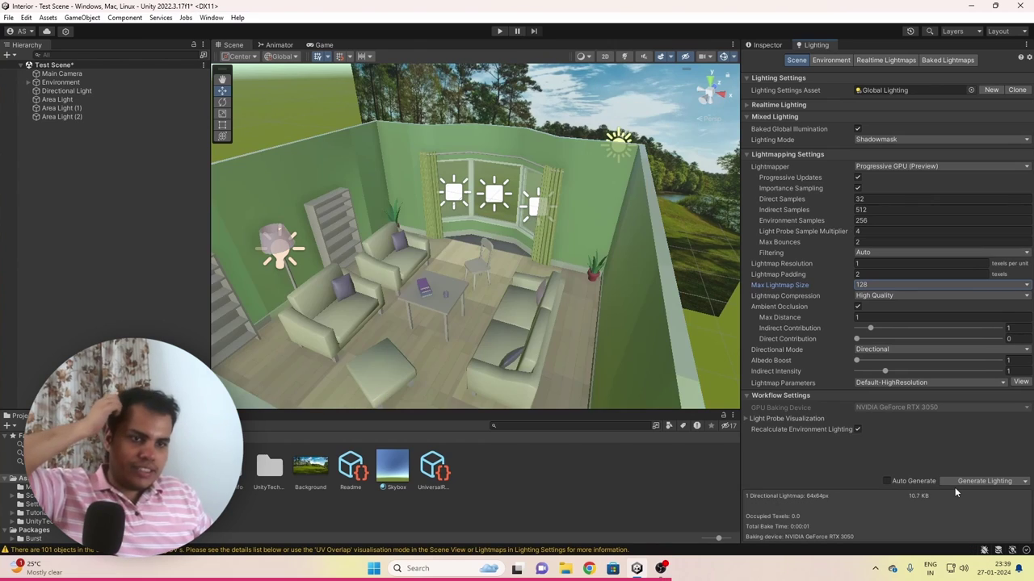
left_click(319, 45)
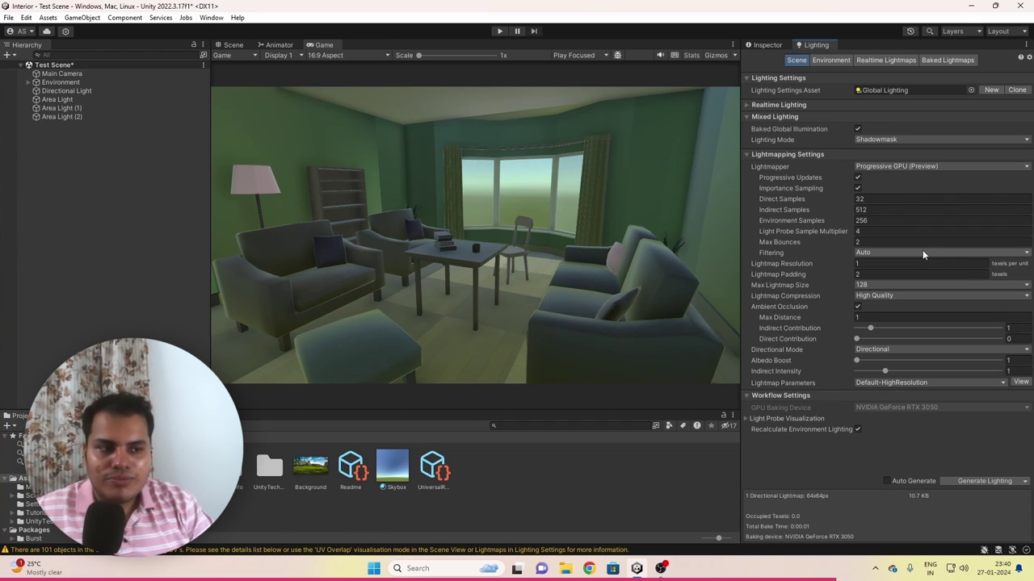
Set Lightmap Resolution to 30 and Max Lightmap Size to 1024, save the scene, and generate the lighting
left_click(887, 262)
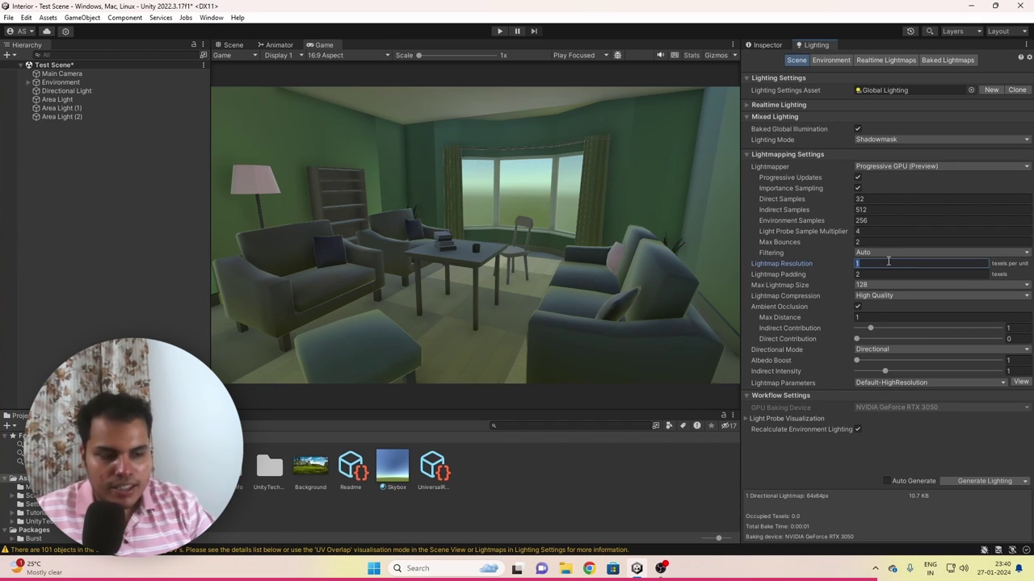
type("30")
left_click(891, 285)
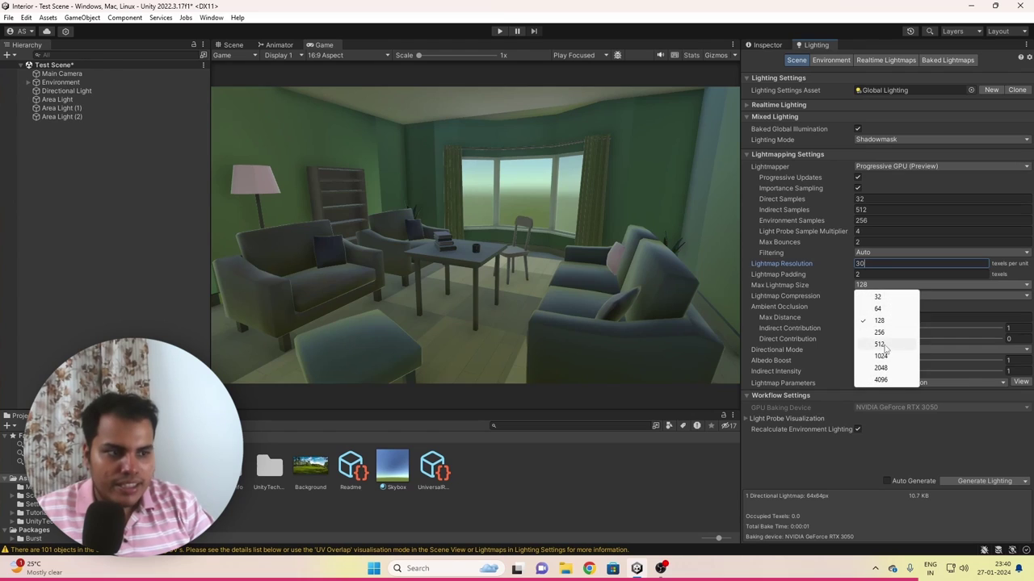
left_click(887, 357)
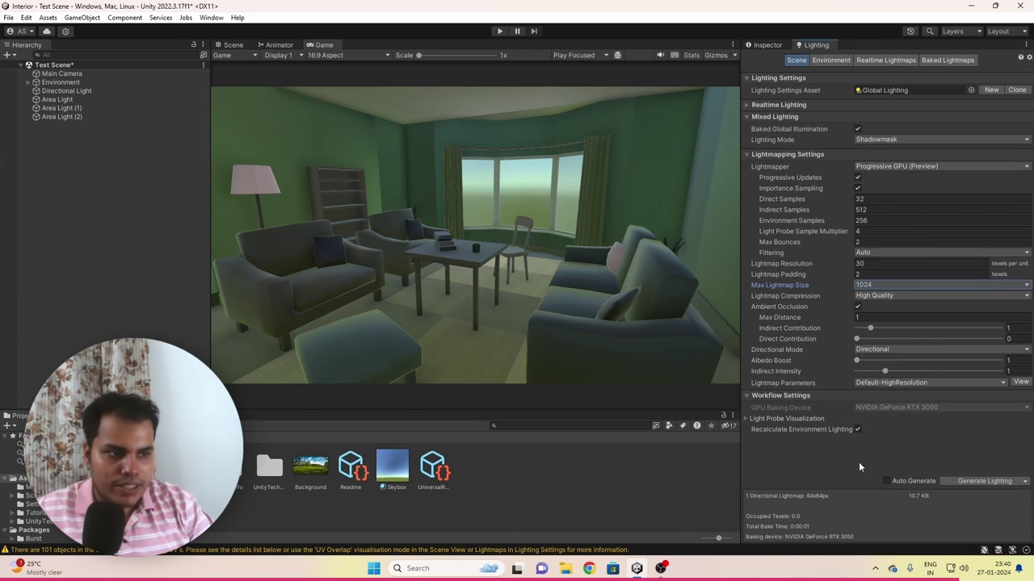
key("ctrl+s")
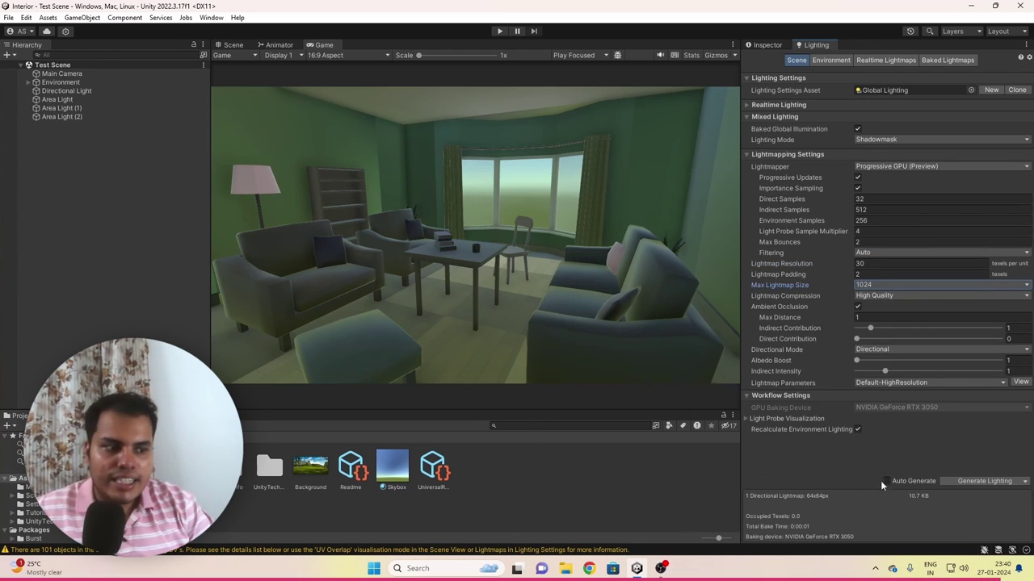
left_click(978, 480)
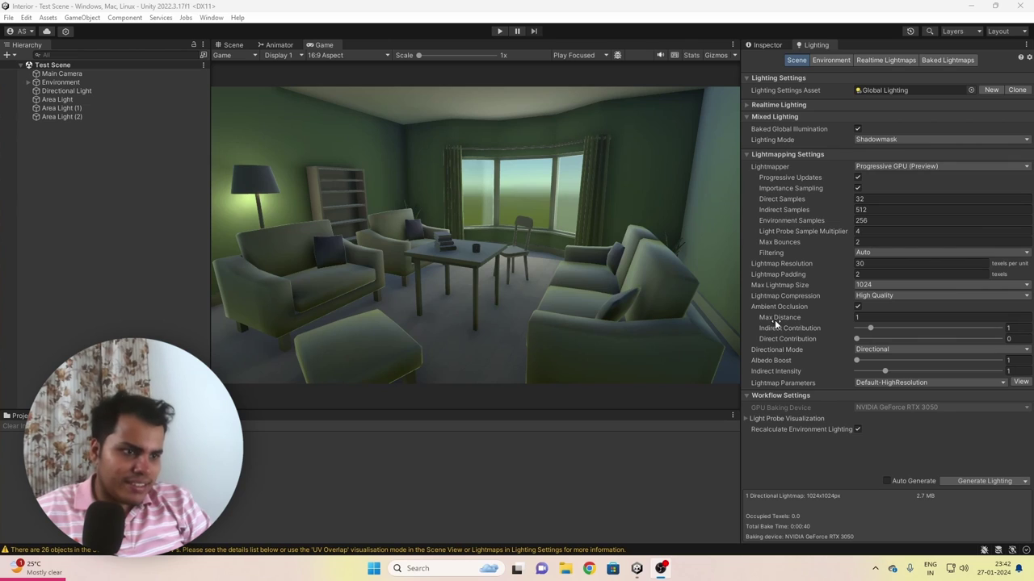
Set the ambient occlusion's Indirect Contribution to 0.5
left_click(1020, 327)
type("0.5")
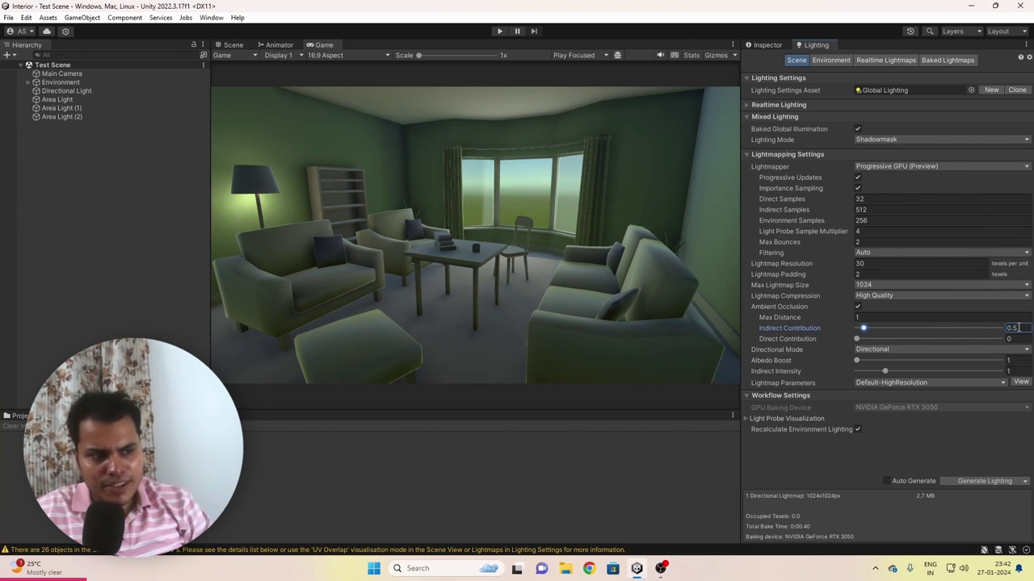
Set the baked ambient occlusion's Max Distance to 0.5
left_click(932, 318)
type("0.5")
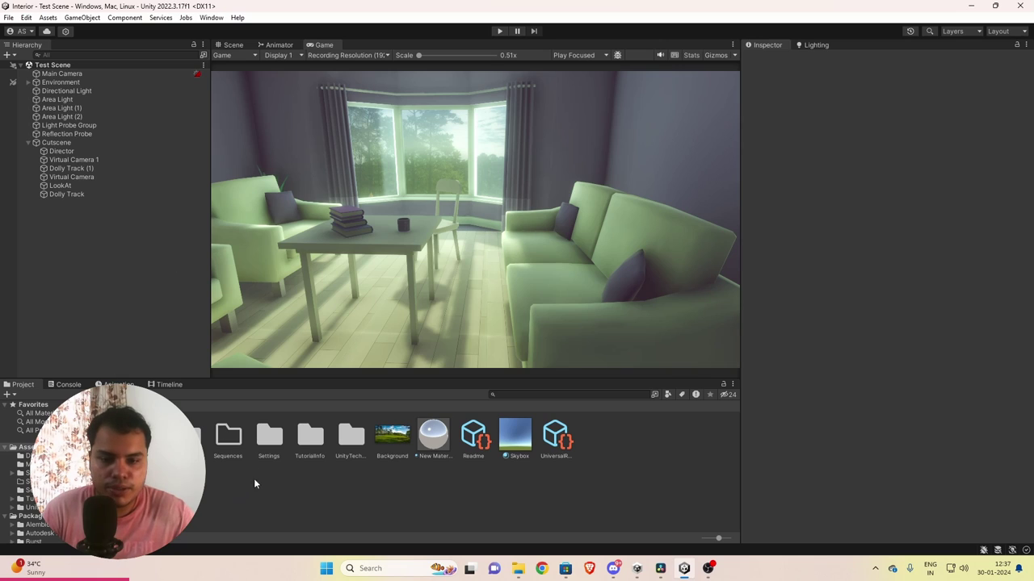
Open the URP-High Fidelity-Renderer asset in the Settings folder and set its Screen Space Ambient Occlusion Intensity to 0.15
double_click(269, 437)
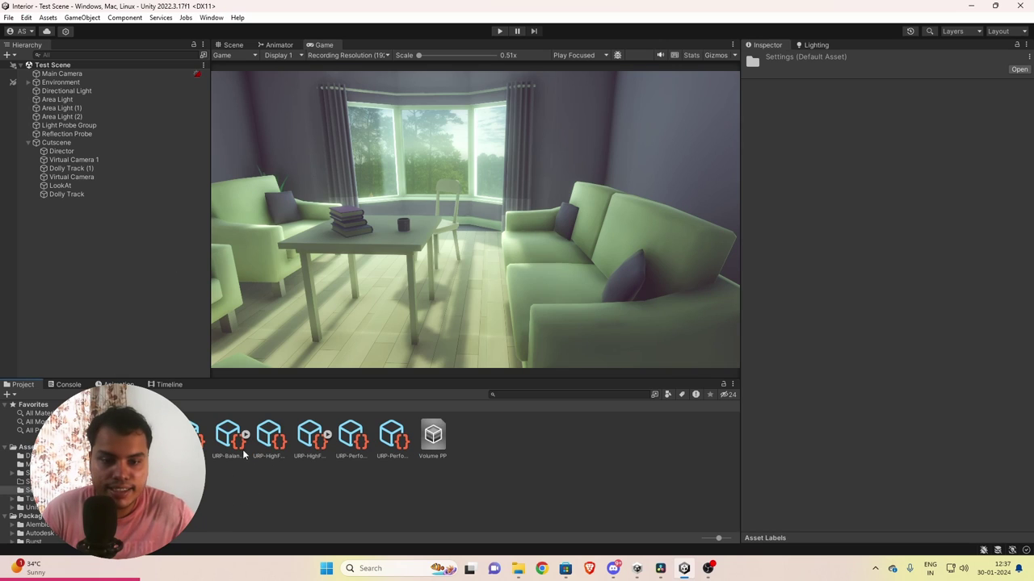
left_click(273, 436)
left_click(313, 438)
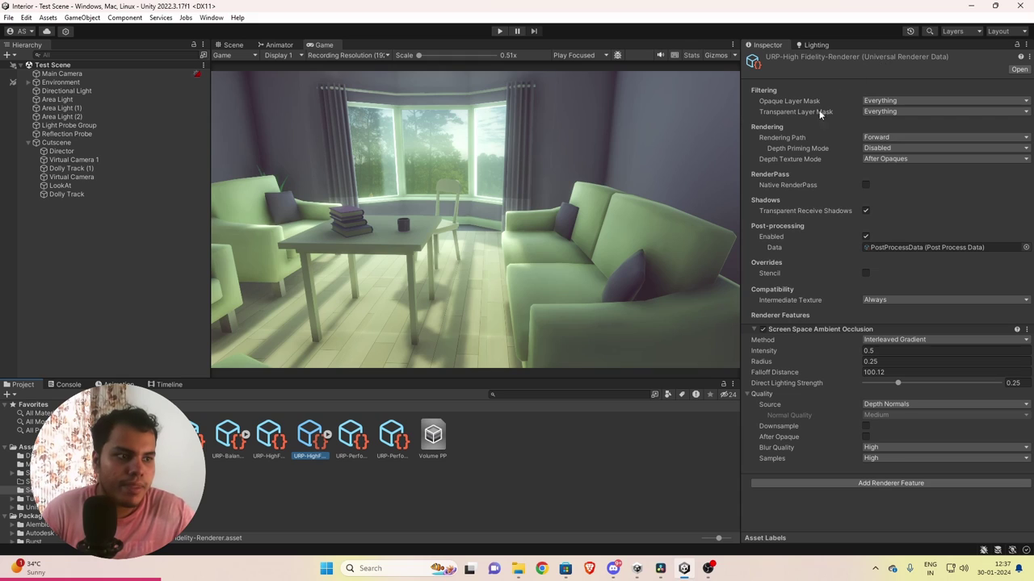
left_click(753, 328)
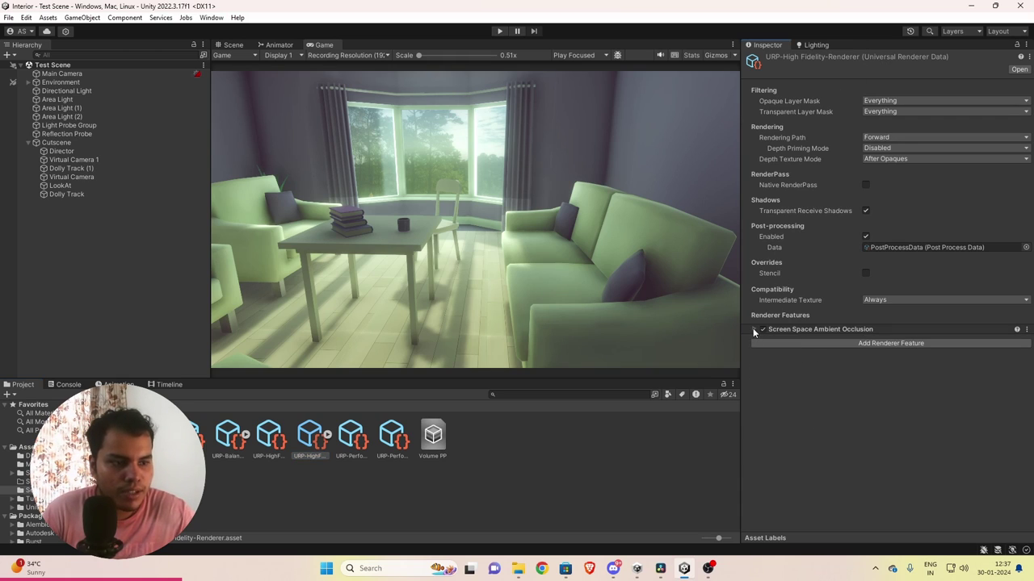
left_click(752, 329)
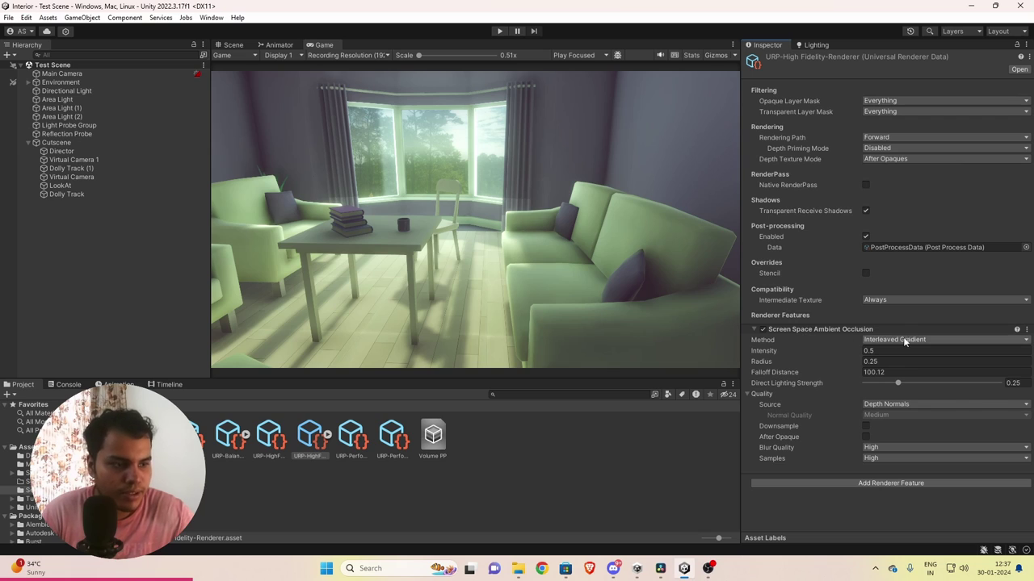
left_click(880, 351)
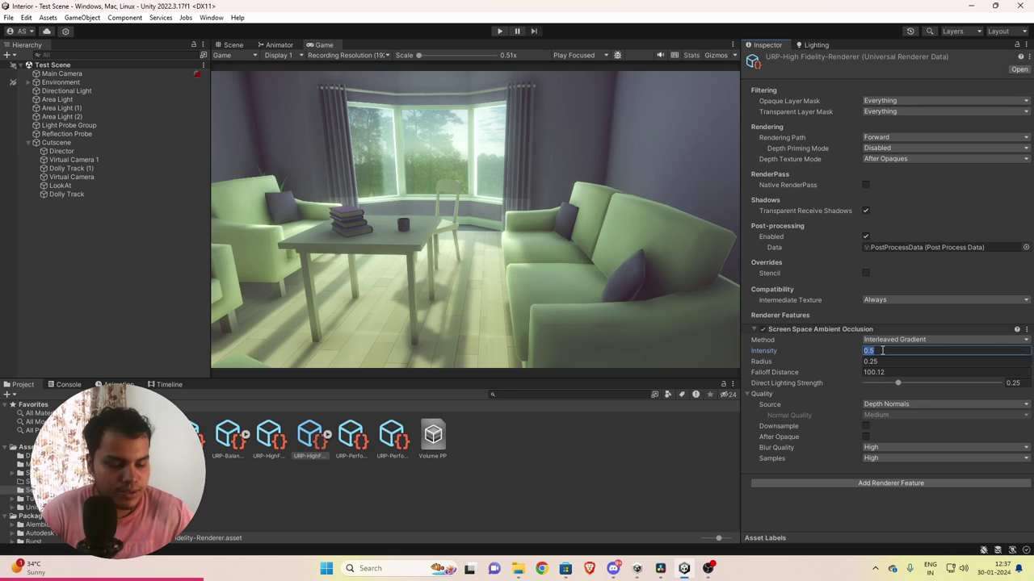
type("0.15")
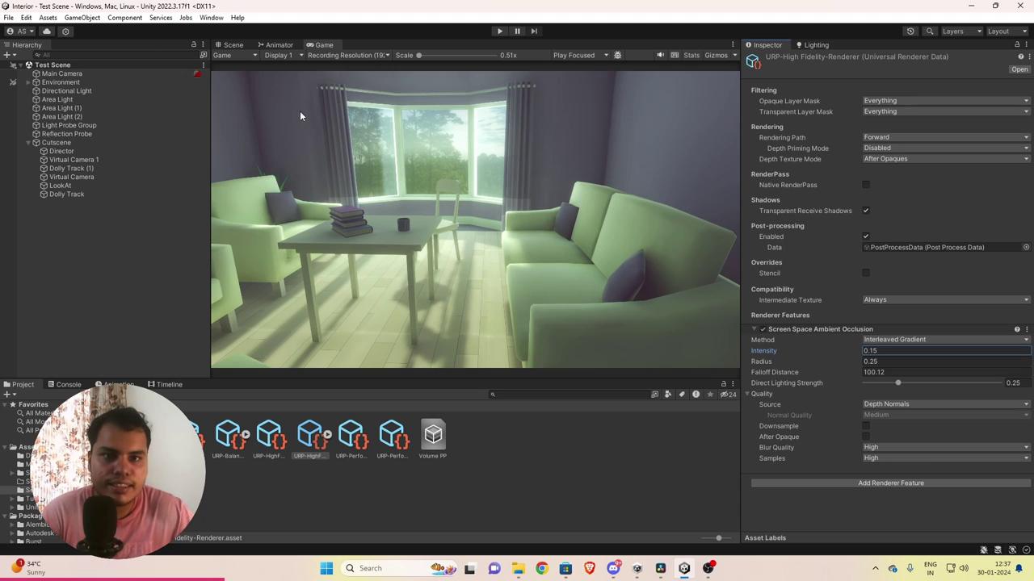
Check the room in the scene and camera views, and set the Screen Space Ambient Occlusion Intensity to 0.2
left_click(274, 47)
left_click(240, 47)
middle_click_drag(475, 258, 493, 199)
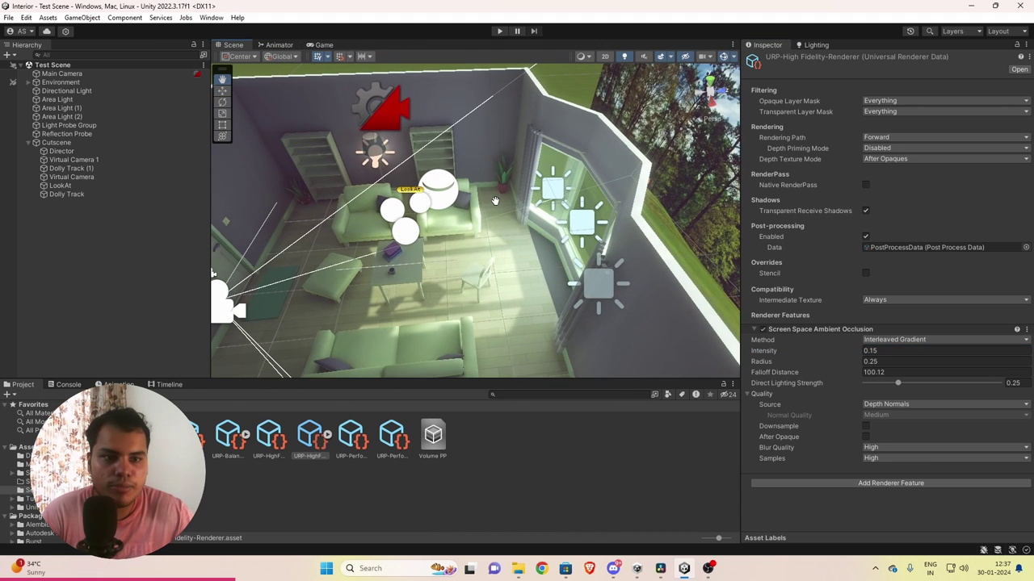
left_click(324, 45)
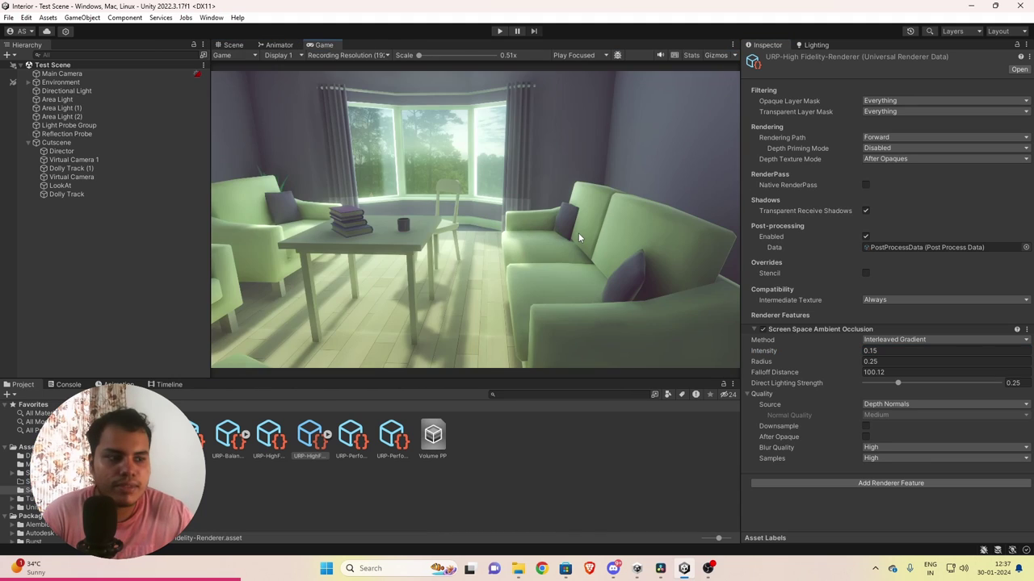
left_click(919, 350)
type("0.2")
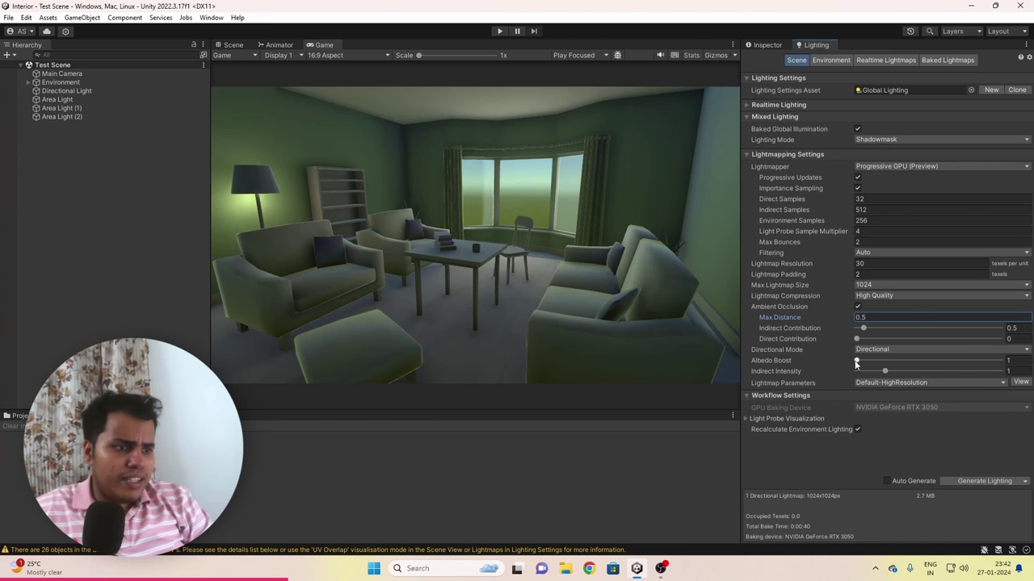
Set the lightmapping Albedo Boost to 2 and Indirect Intensity to 3
left_click_drag(855, 364, 863, 365)
left_click(1014, 360)
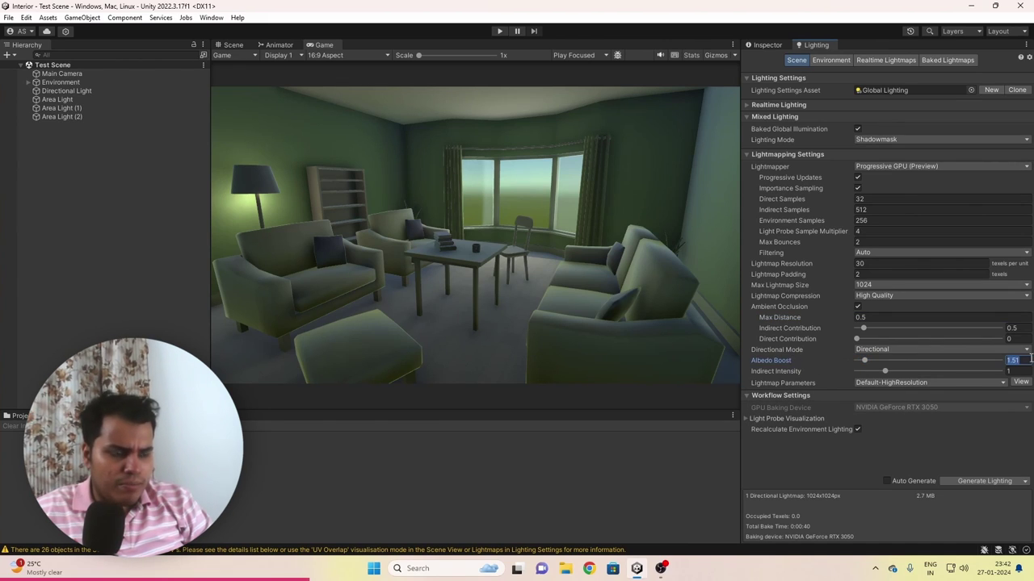
type("2")
left_click(1017, 372)
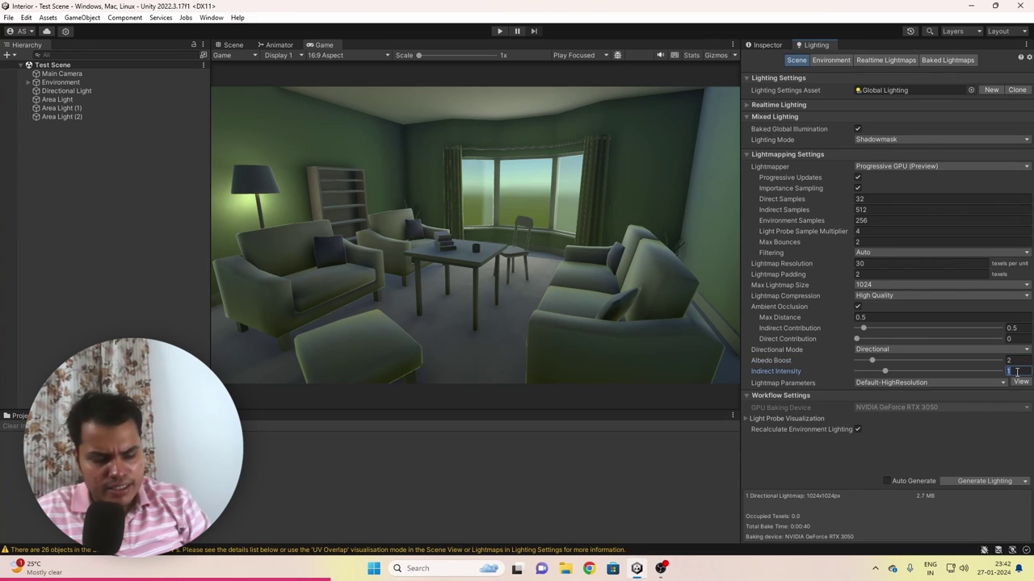
type("3")
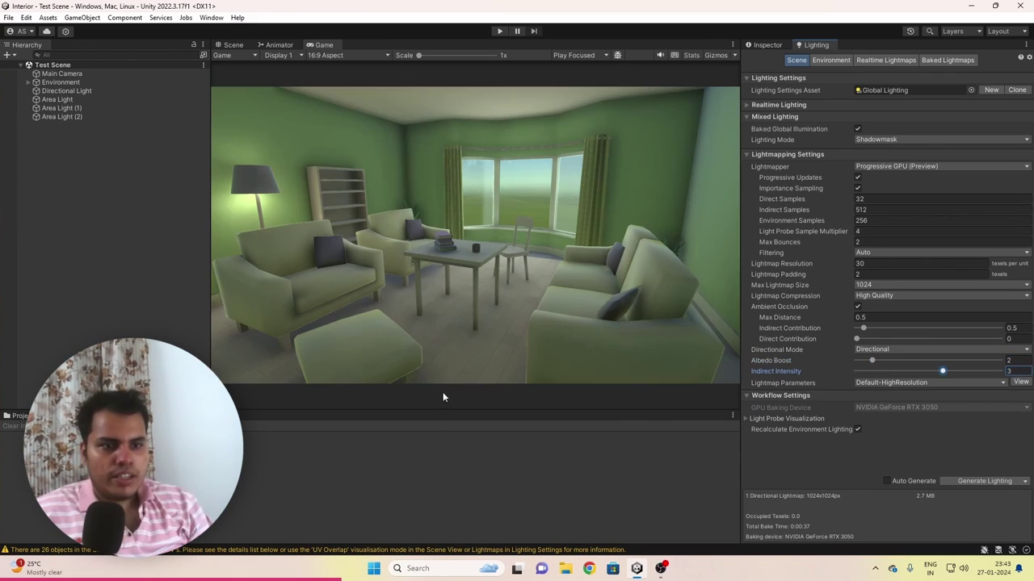
Set the ambient occlusion's Max Distance to 0.1 and Indirect Contribution to 0.2, and Max Lightmap Size to 2048
left_click(868, 317)
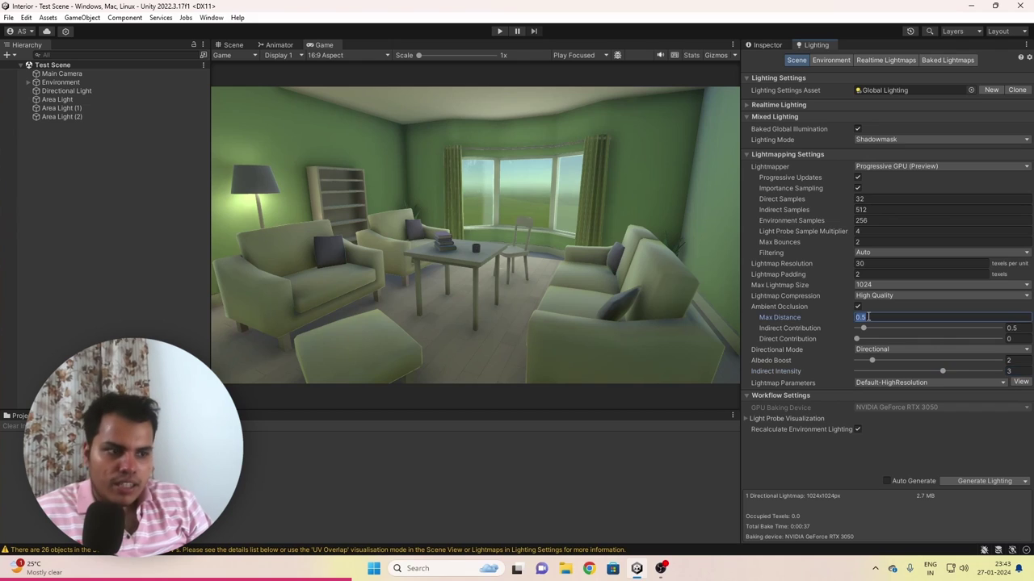
type("0")
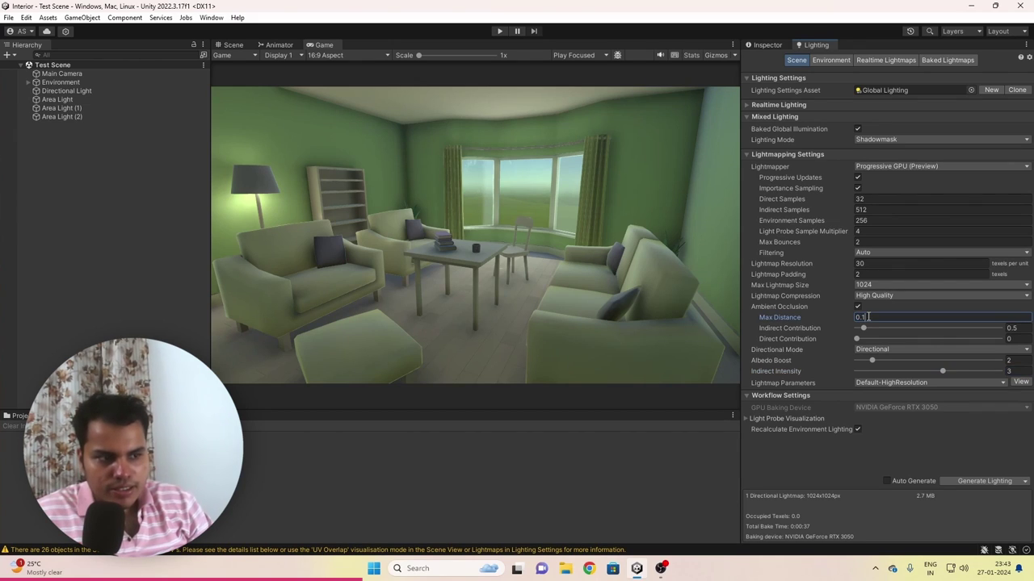
type(".1")
left_click_drag(864, 328, 858, 338)
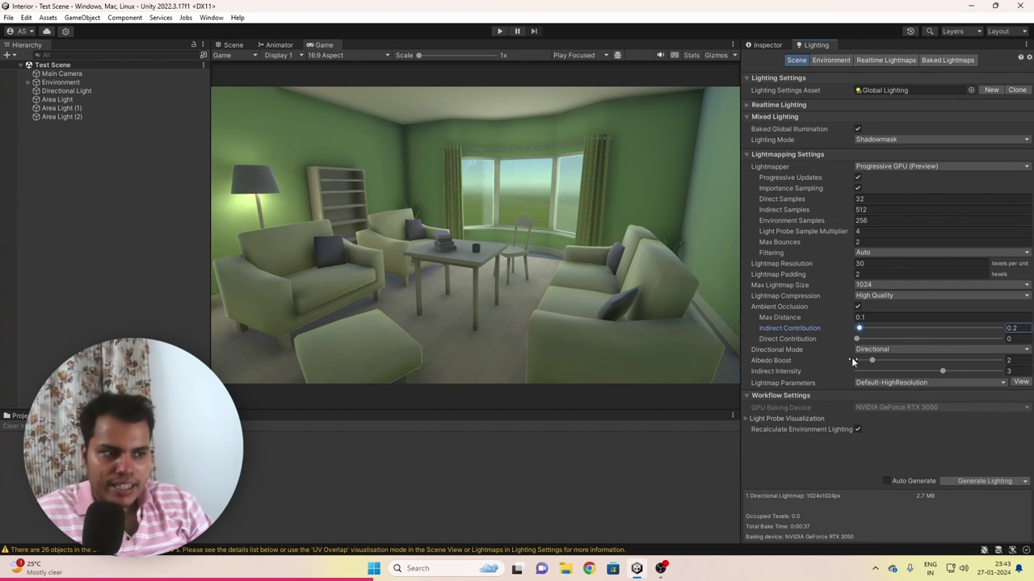
left_click(872, 285)
left_click(871, 368)
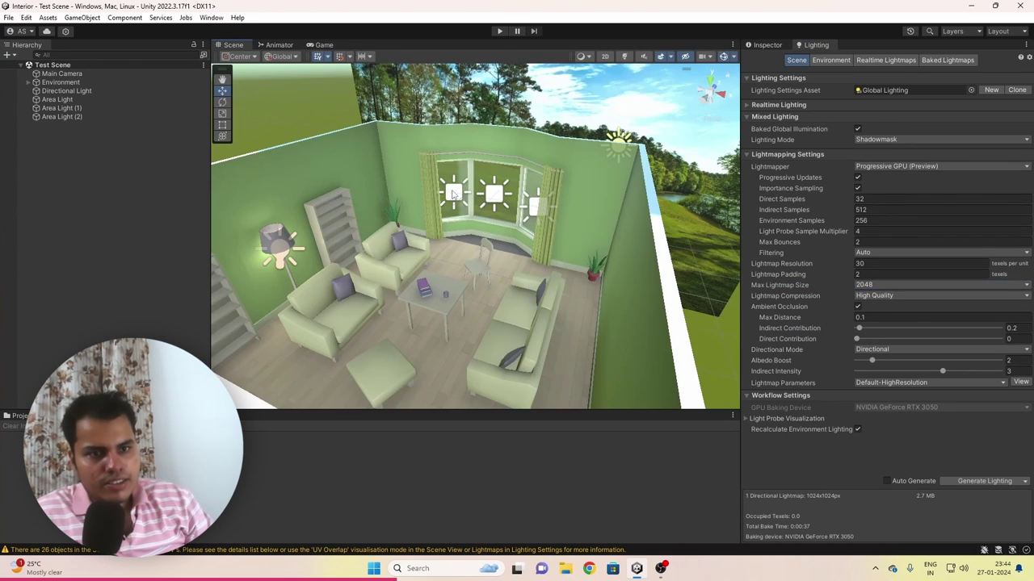
Select all three window area lights and raise their intensity to about 9.22
left_click(451, 192)
left_click(97, 102, "shift")
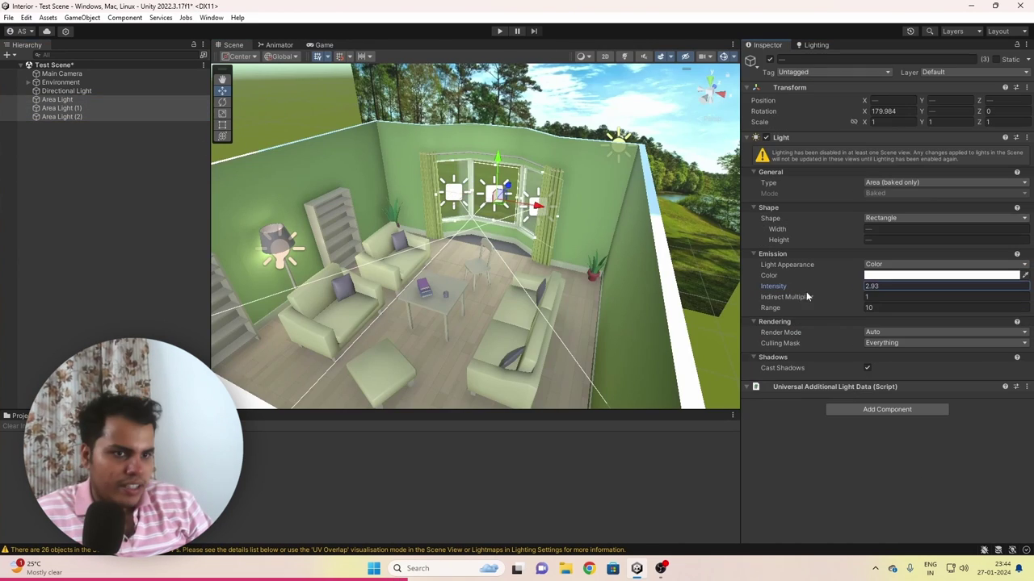
left_click_drag(807, 295, 815, 295)
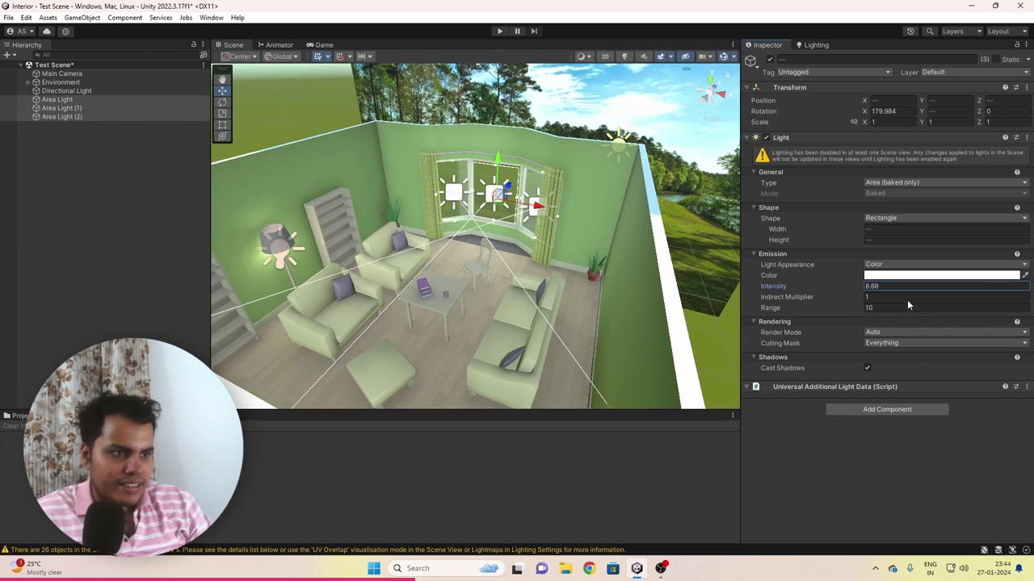
left_click_drag(907, 301, 918, 300)
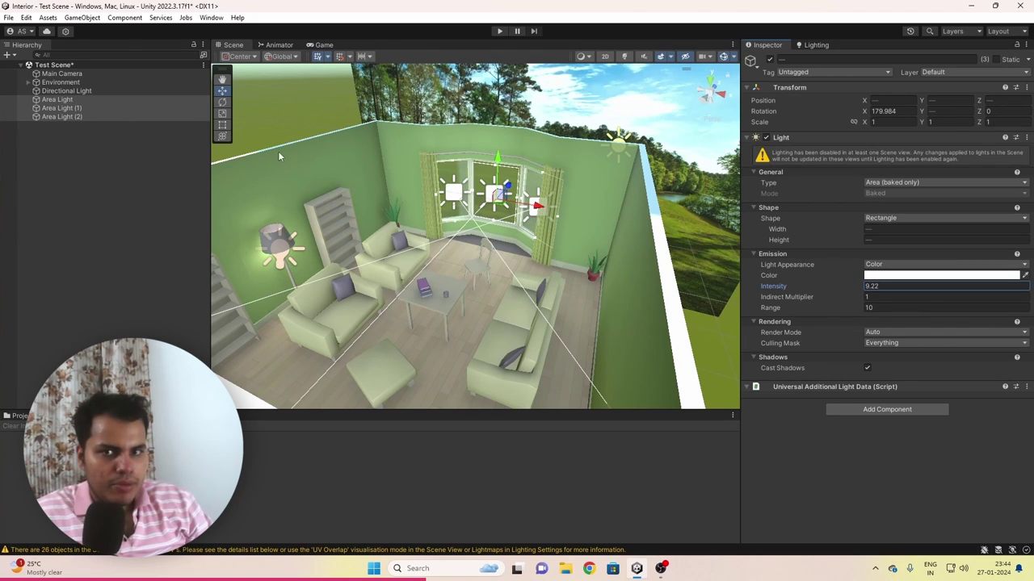
Set the Directional Light's intensity to 4, save the scene, and generate the lighting
left_click(105, 91)
left_click(928, 240)
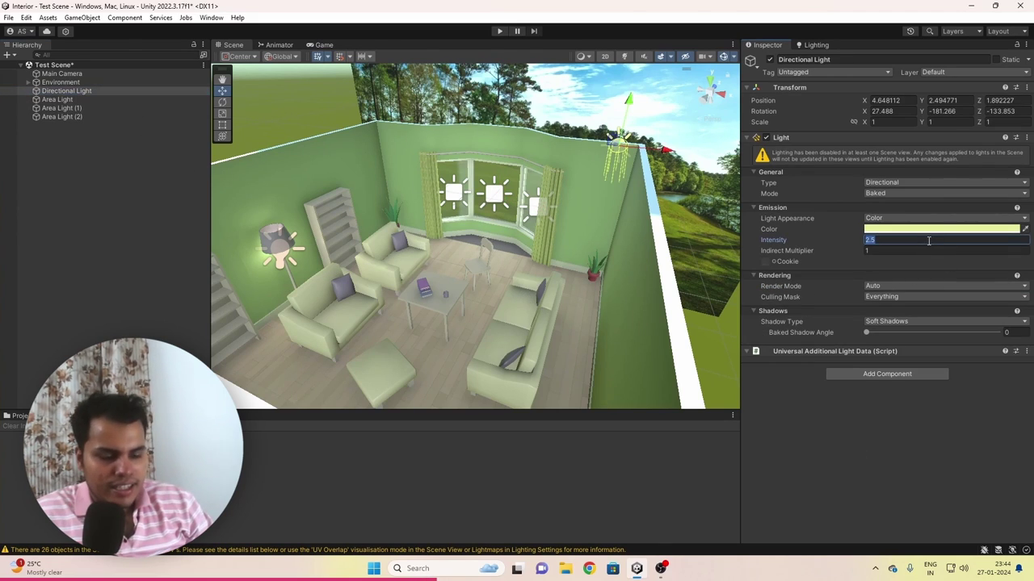
type("4")
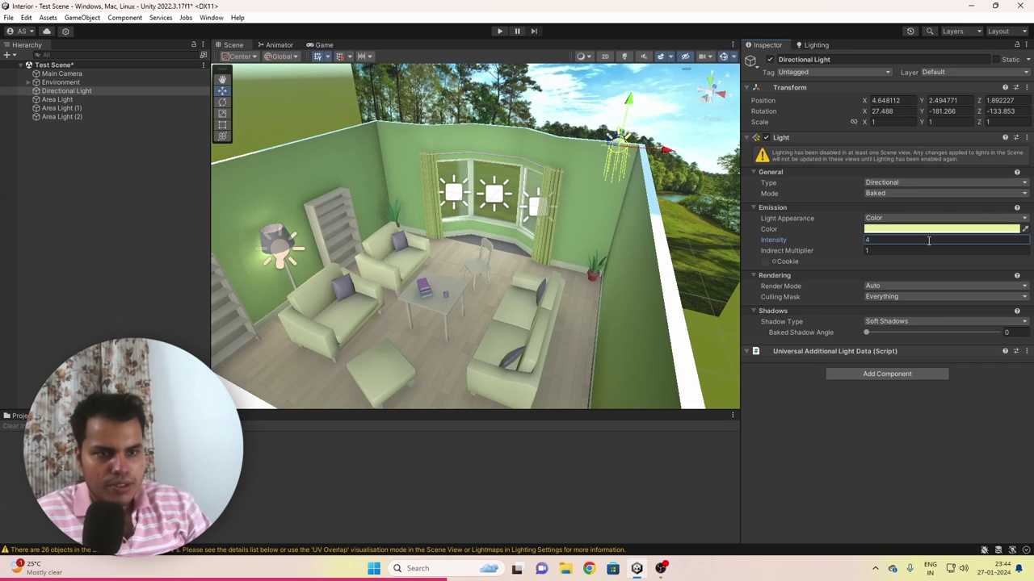
key("ctrl+s")
left_click(816, 46)
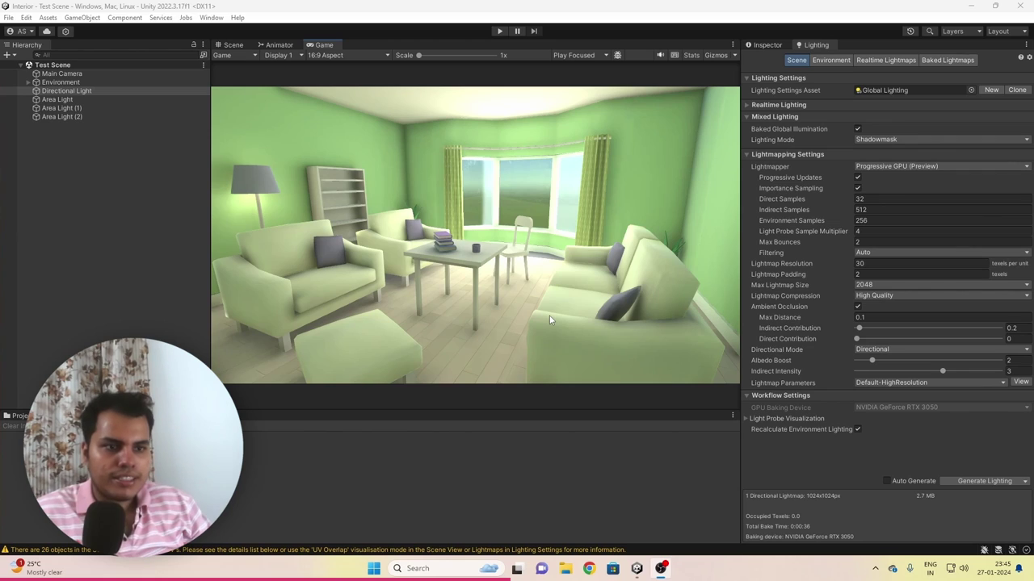
Set the Directional Light's intensity to 2 and its Indirect Multiplier to 2
left_click(233, 45)
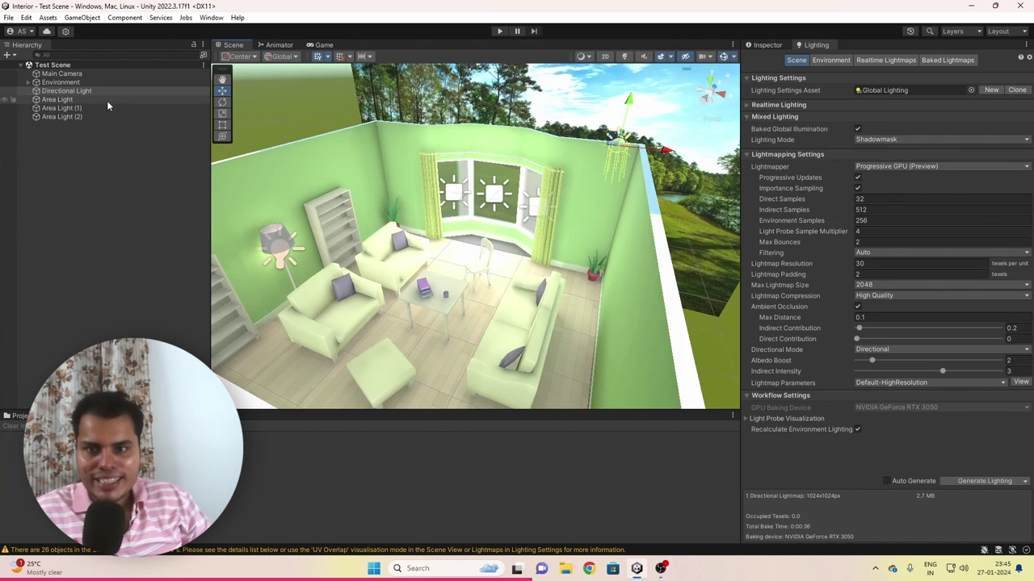
left_click(104, 91)
left_click(763, 45)
left_click(909, 239)
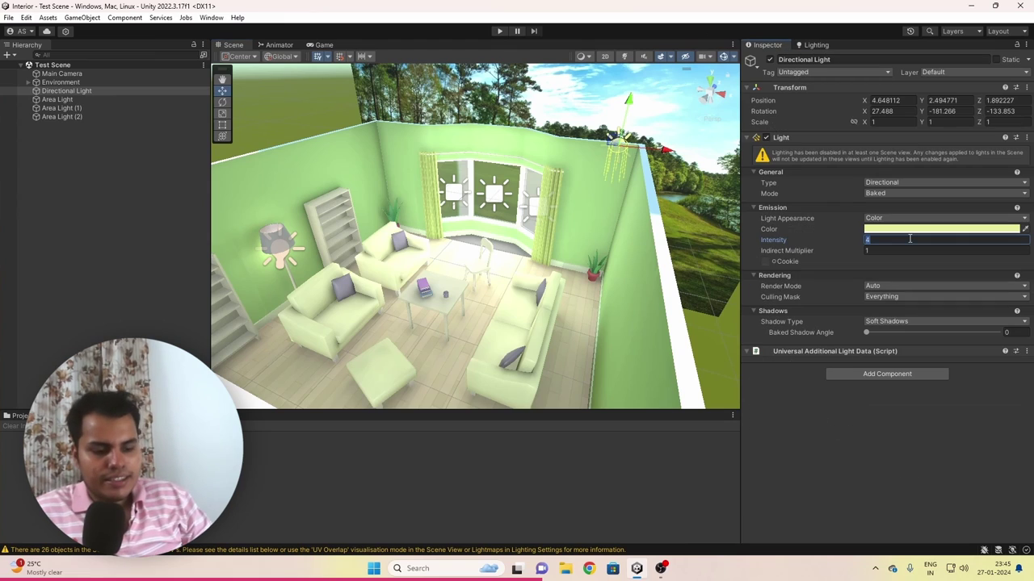
type("3")
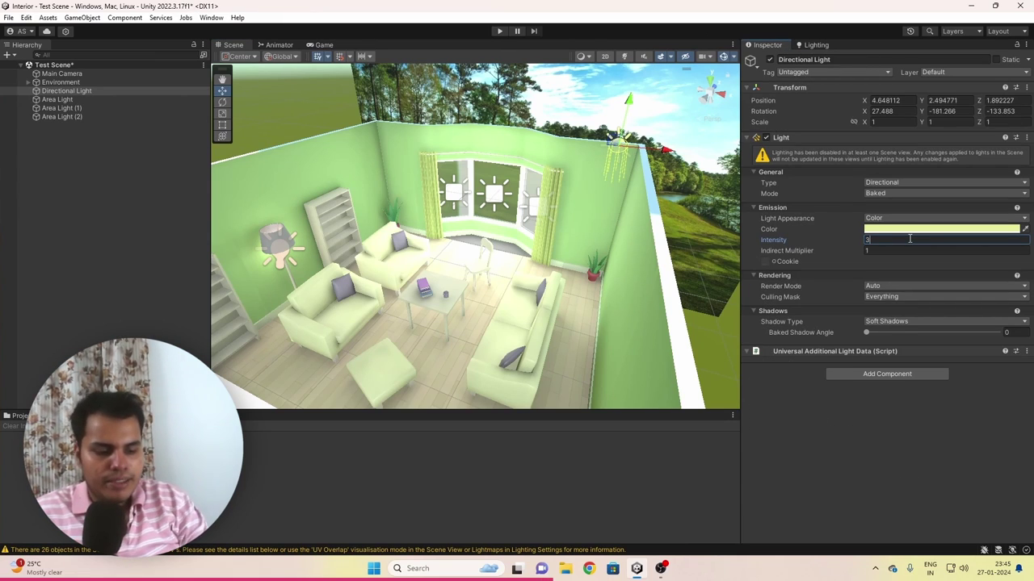
key("BackSpace")
type("2")
key("Return")
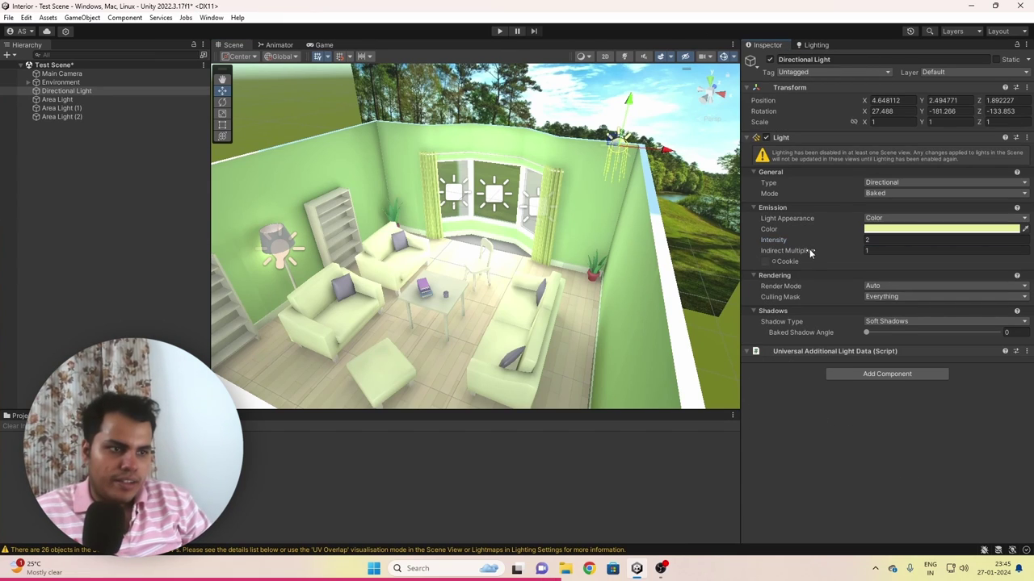
left_click(893, 250)
type("2")
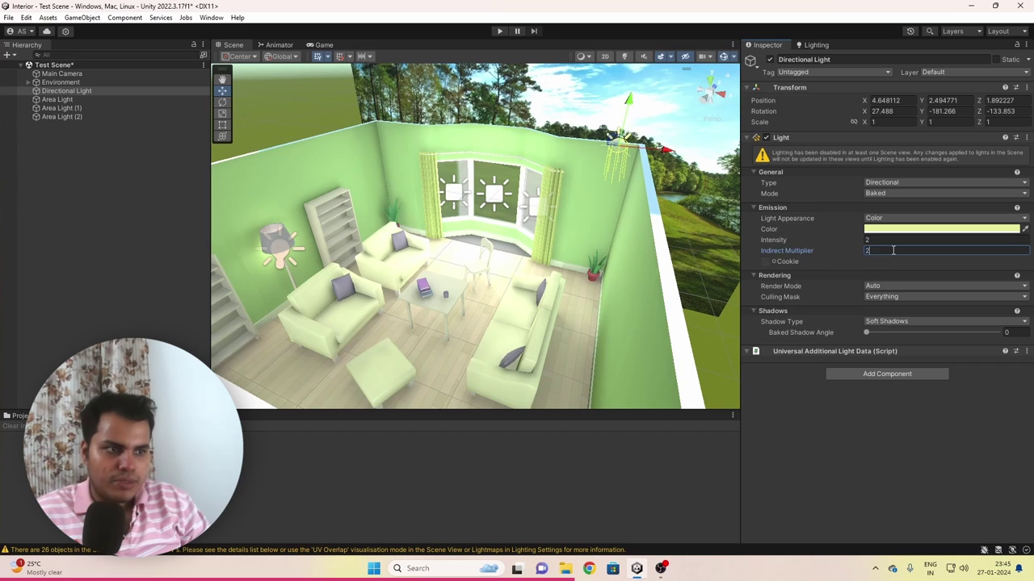
Set the intensity of all three area lights to 7 and their Indirect Multiplier to 2
left_click(89, 100)
left_click(92, 117, "shift")
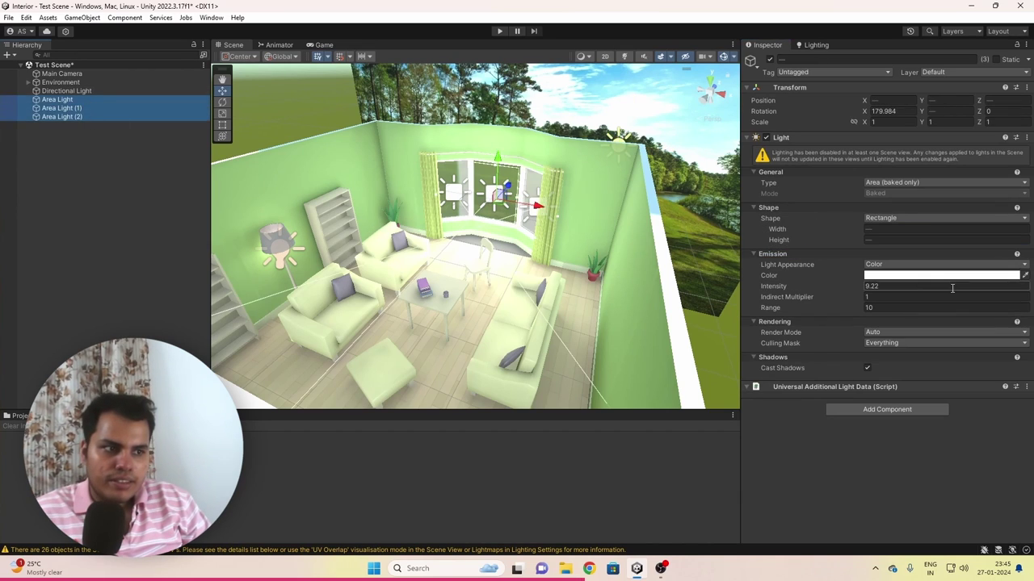
left_click(910, 284)
type("7")
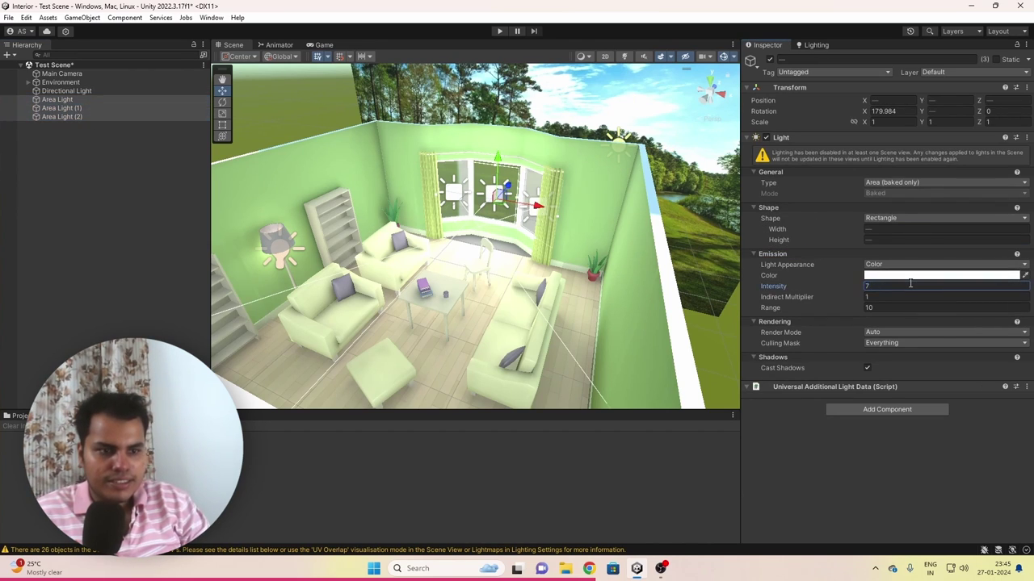
left_click(895, 295)
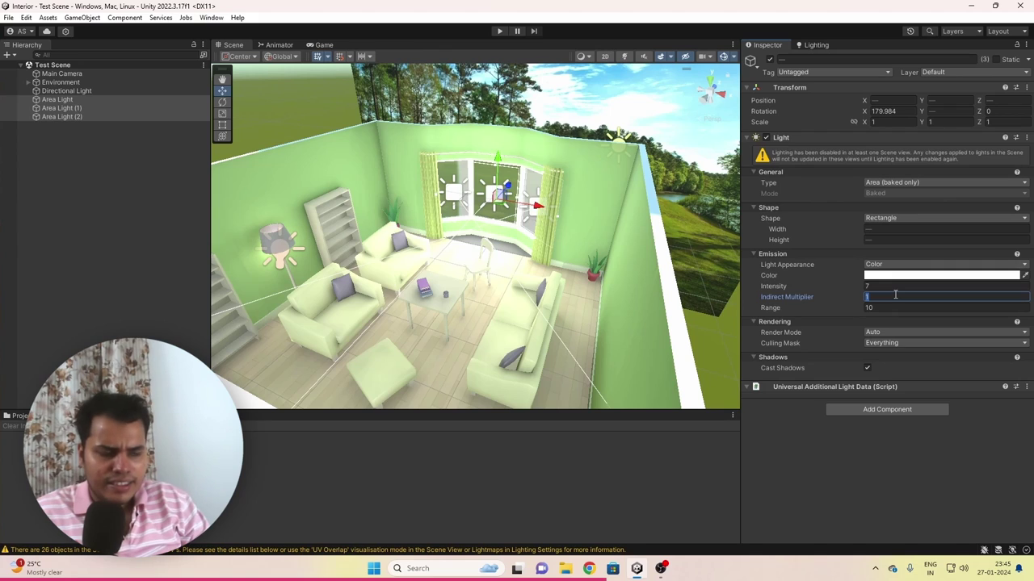
type("2")
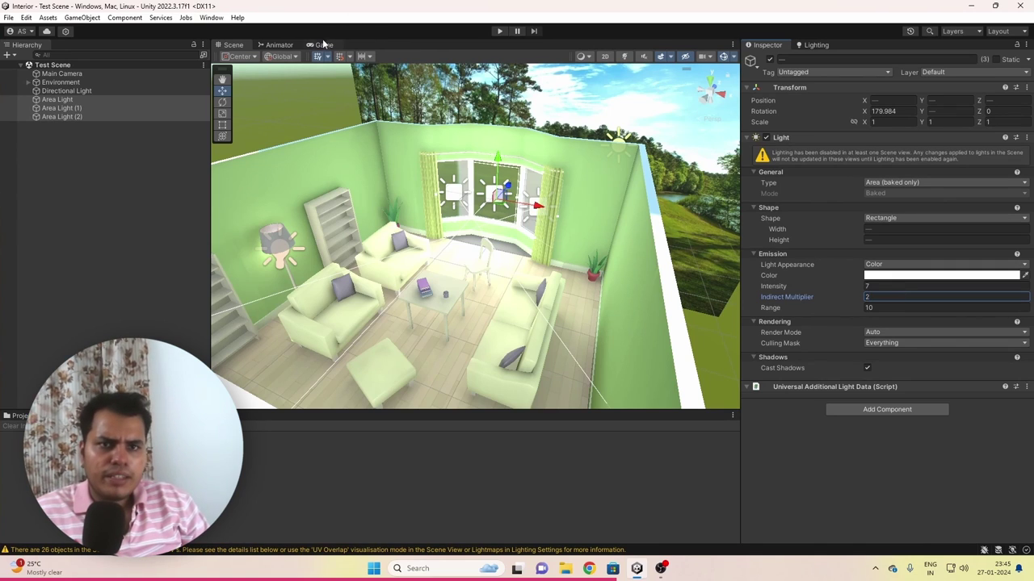
Generate the lighting while previewing it through the camera, and disable baked Ambient Occlusion
left_click(323, 45)
left_click(812, 44)
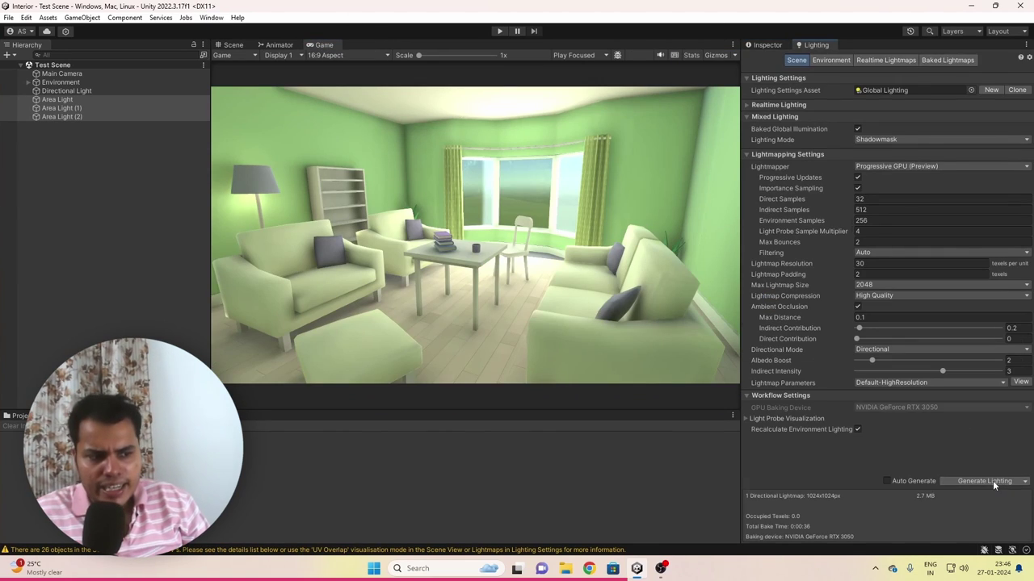
left_click(993, 480)
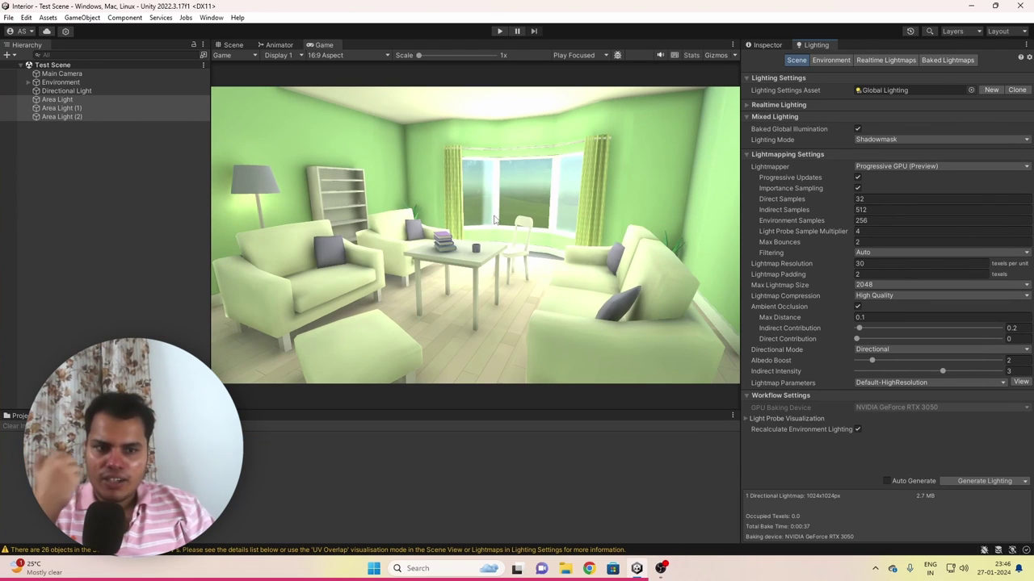
left_click(857, 306)
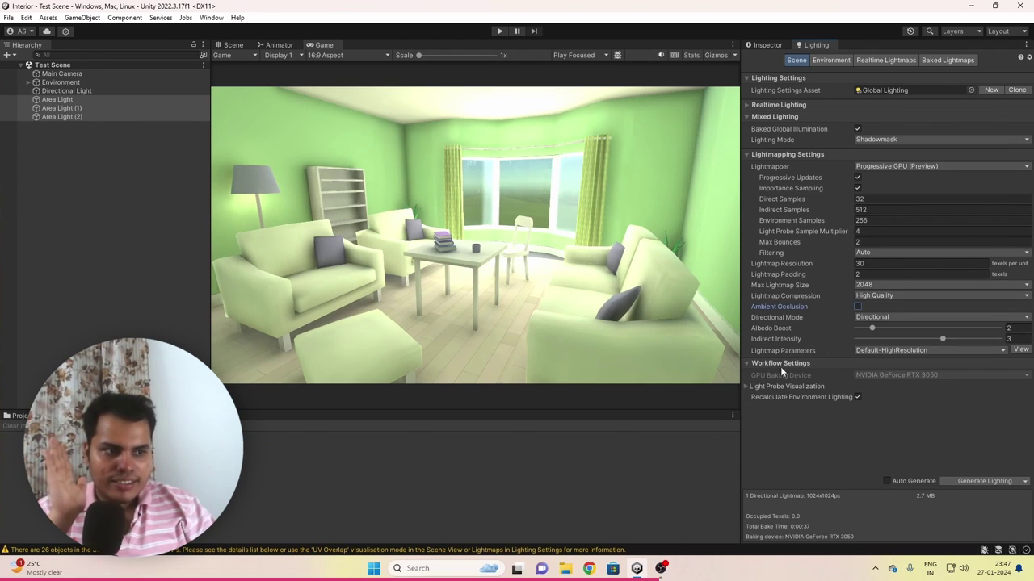
Generate the lighting, and generate it again after reviewing the area lights' settings
left_click(987, 480)
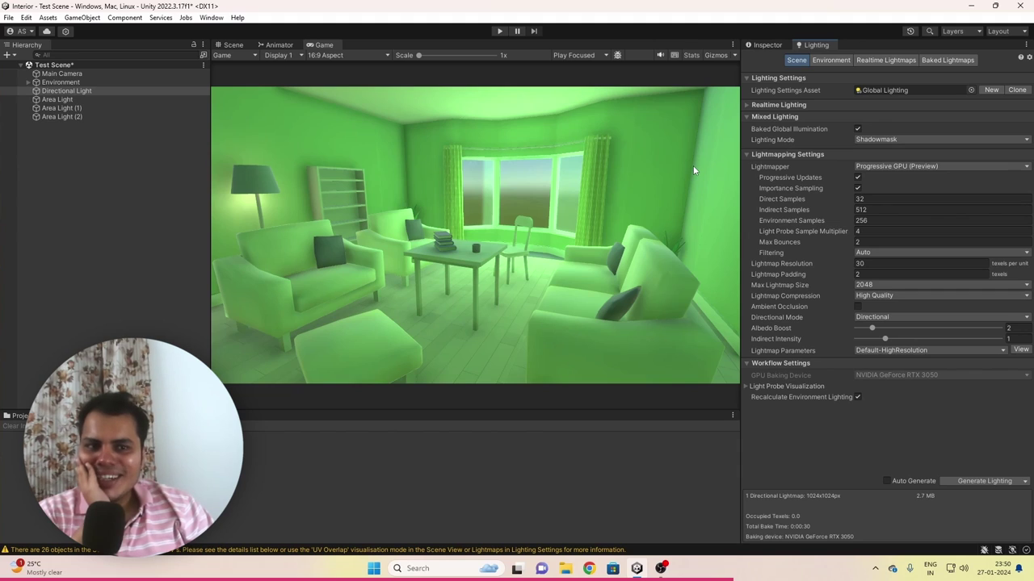
left_click(767, 45)
left_click(81, 99)
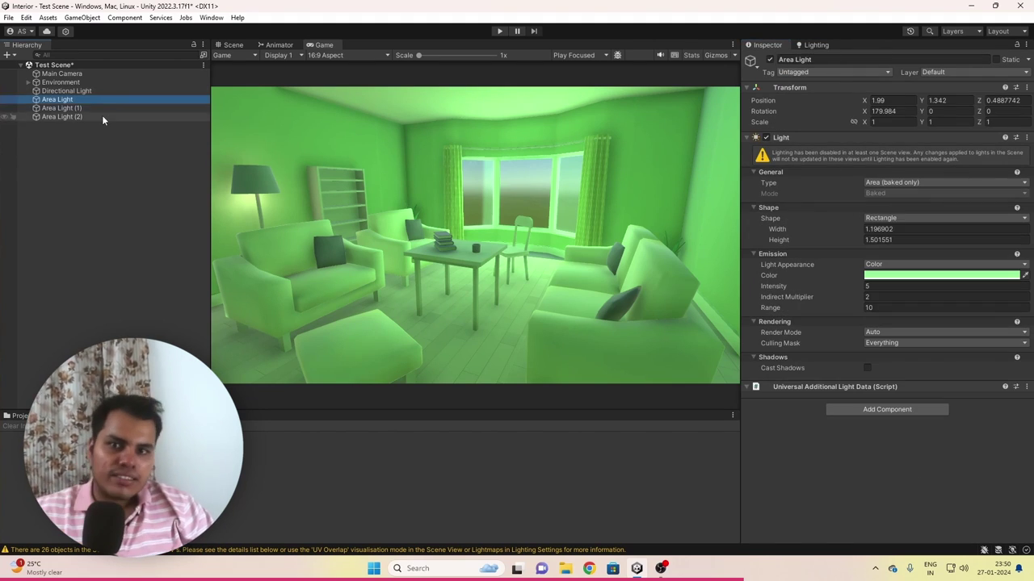
left_click(101, 117, "shift")
left_click(815, 46)
left_click(767, 46)
left_click(816, 46)
left_click(977, 482)
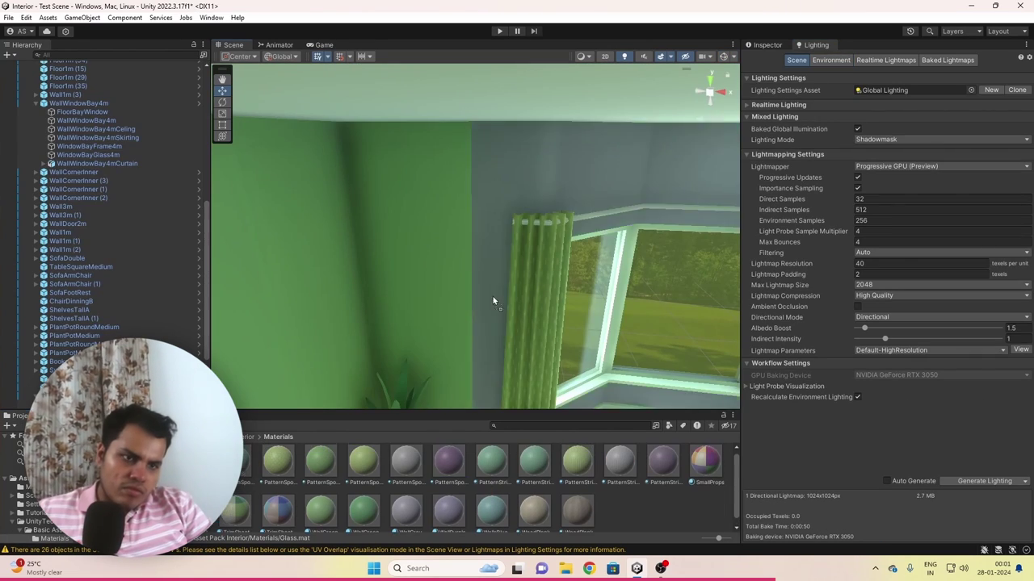
Add a Light Probe Group to the scene and raise it to about Y 1.6
right_click_drag(493, 297, 380, 371)
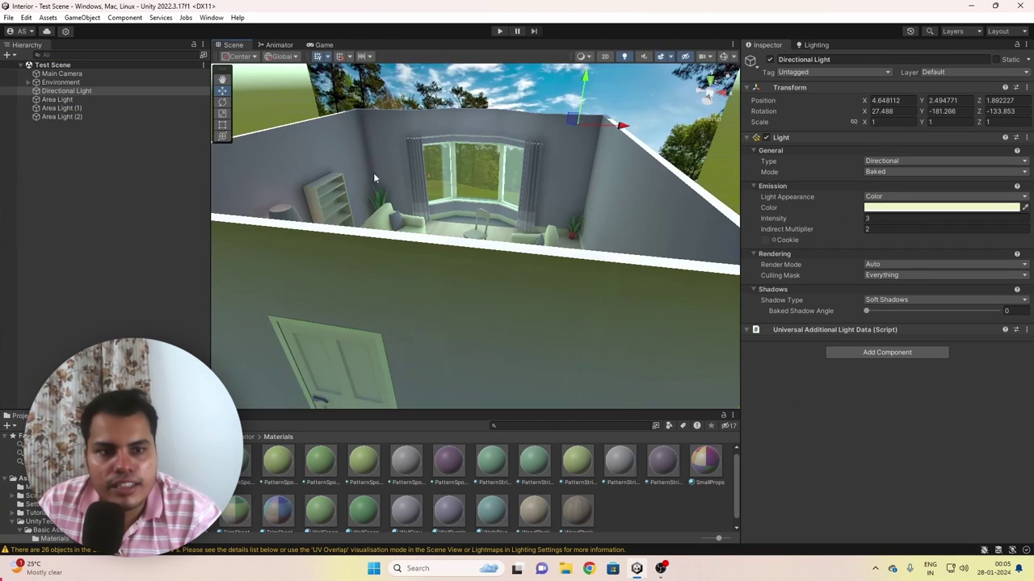
left_click_drag(373, 172, 553, 330, "alt")
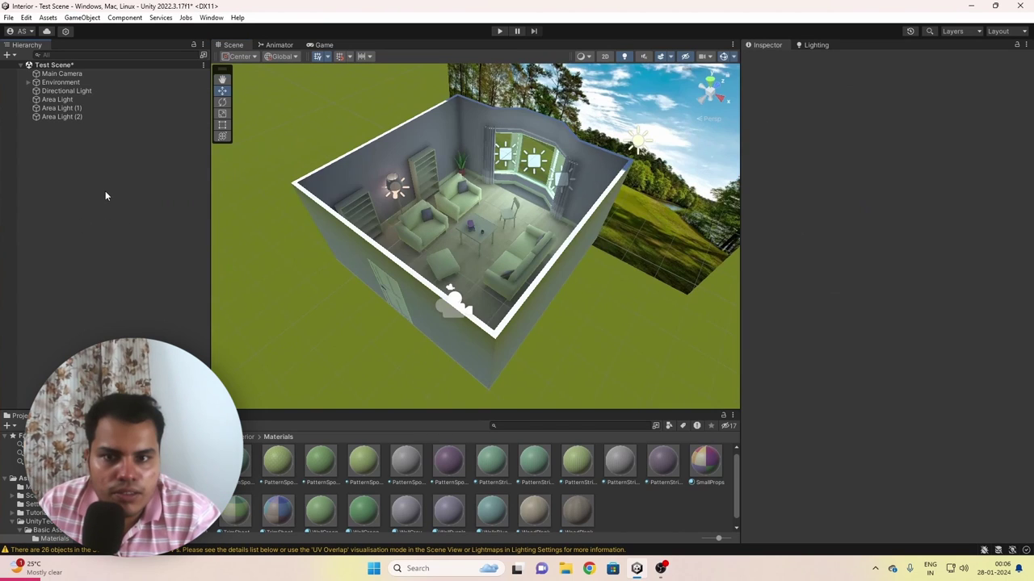
right_click(105, 191)
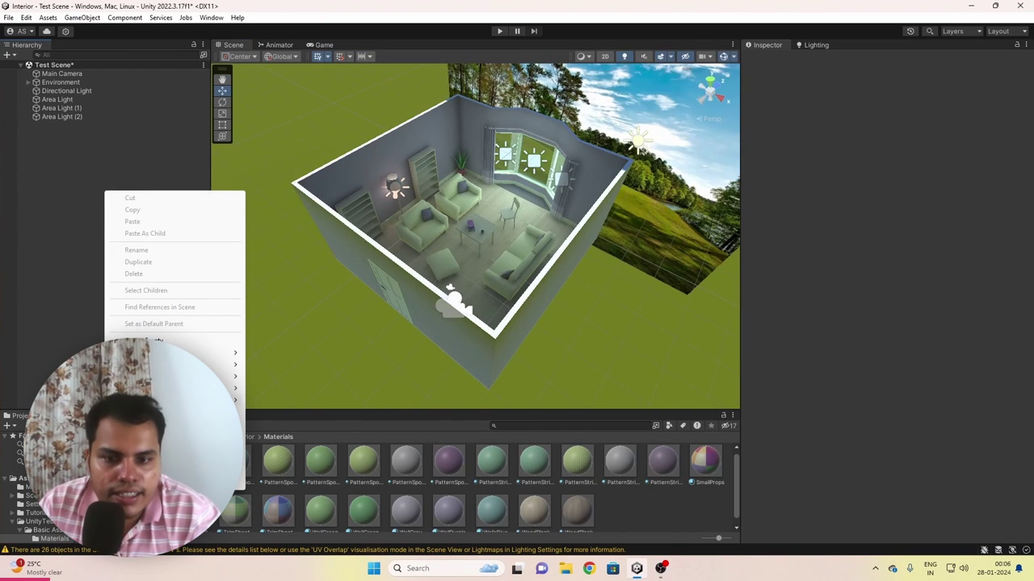
mouse_move(201, 377)
left_click(293, 450)
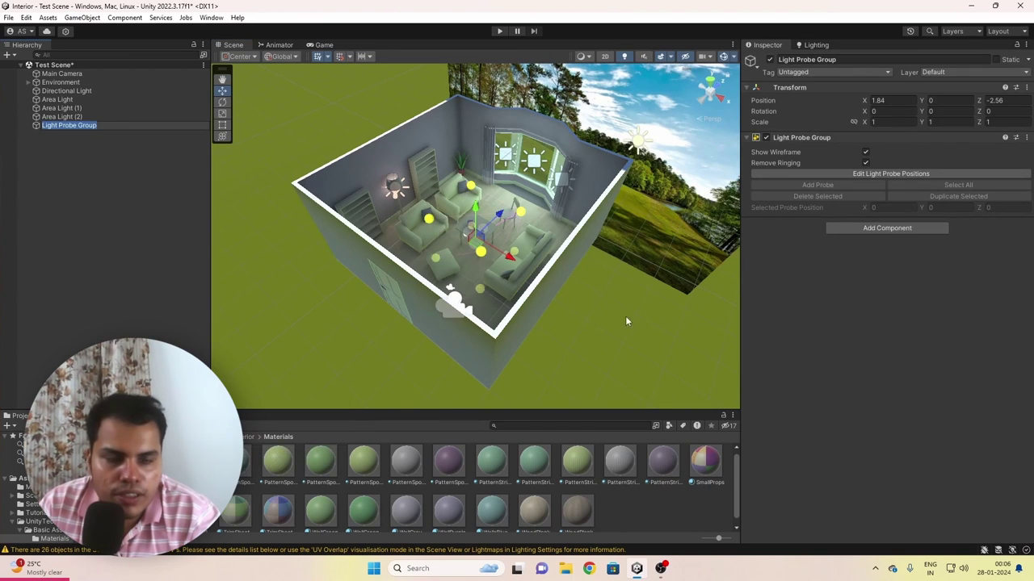
left_click_drag(476, 212, 477, 182)
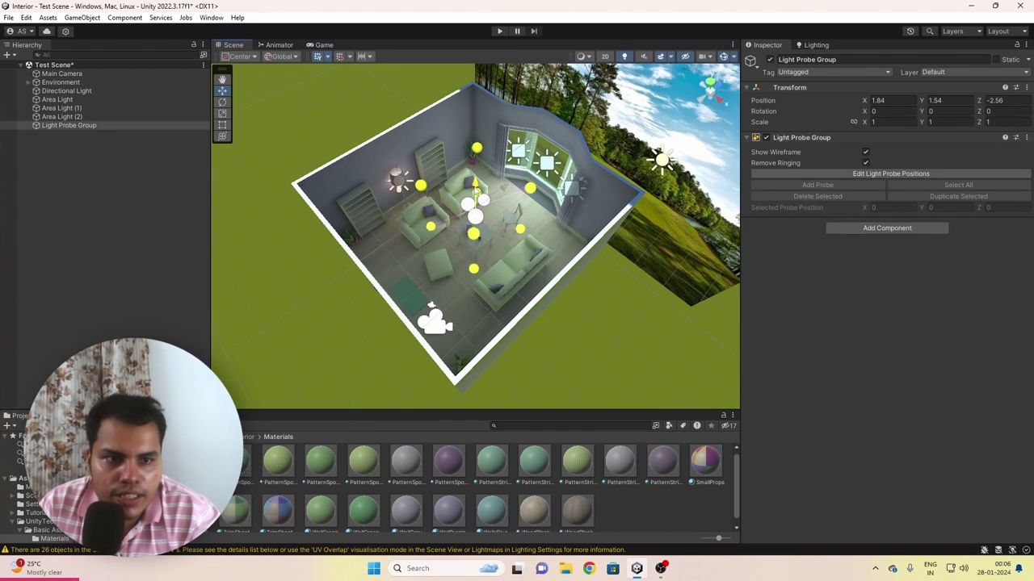
Examine how the light probes are distributed among the furniture, walls and window of the room
key("f")
left_click_drag(484, 331, 482, 191, "alt")
left_click_drag(387, 323, 465, 330, "alt")
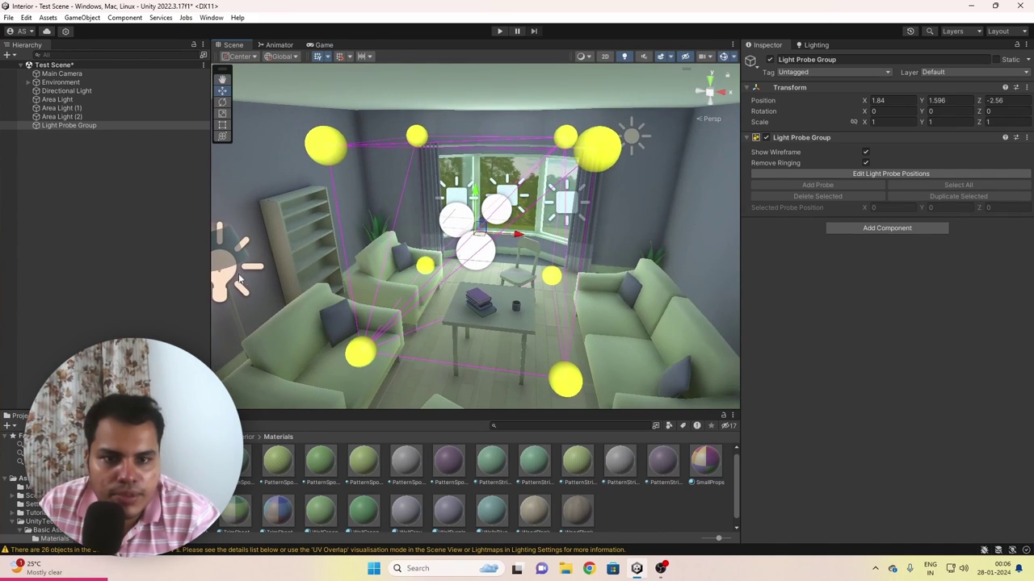
middle_click_drag(239, 278, 300, 292)
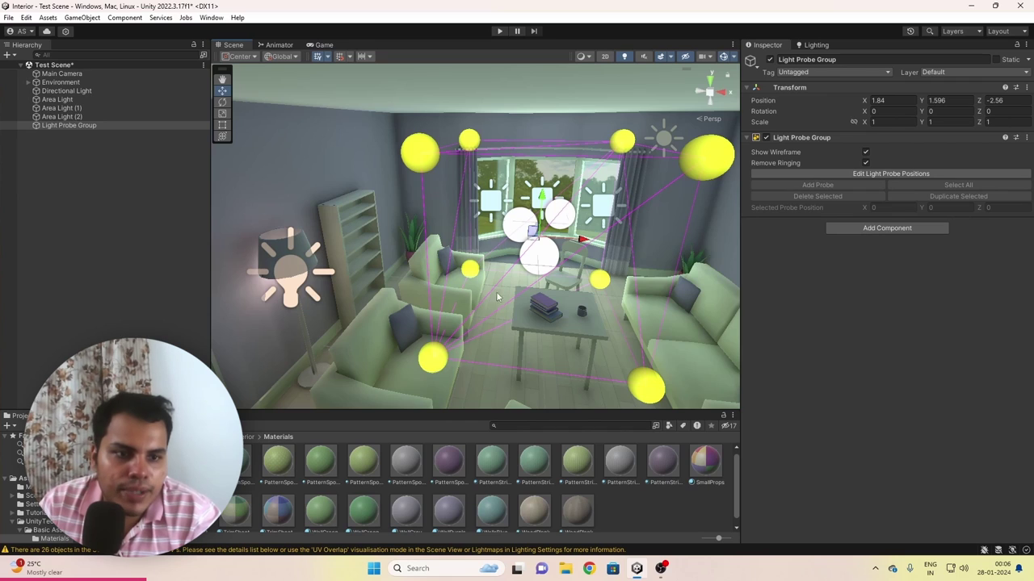
left_click_drag(622, 343, 404, 373, "alt")
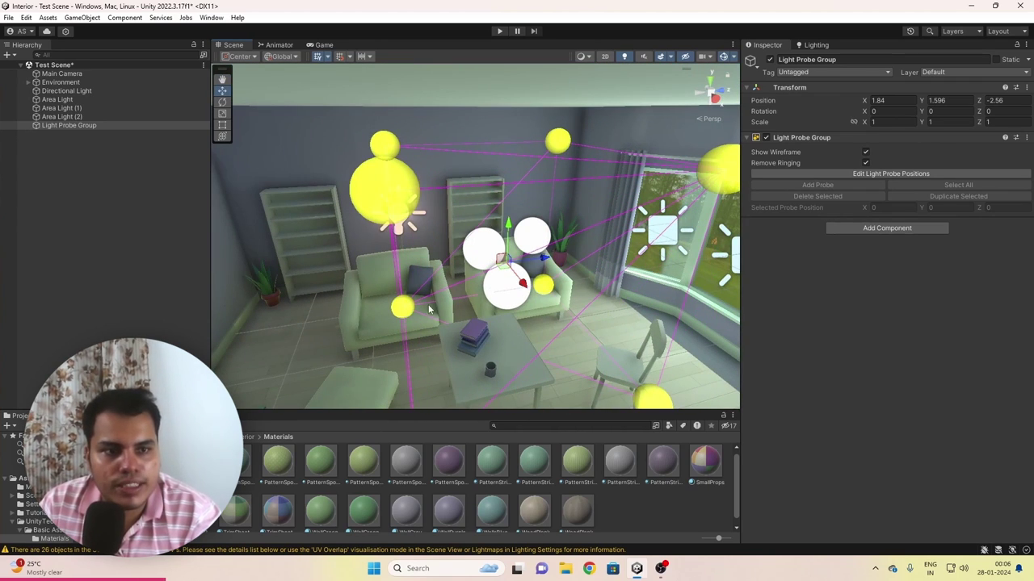
scroll(625, 182, "down", 2)
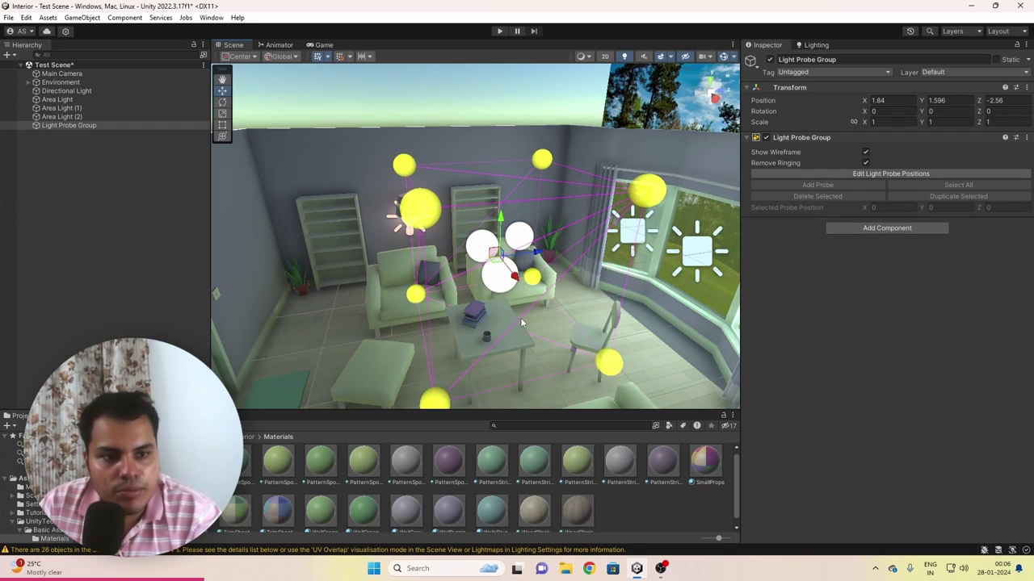
left_click_drag(381, 319, 579, 200, "alt")
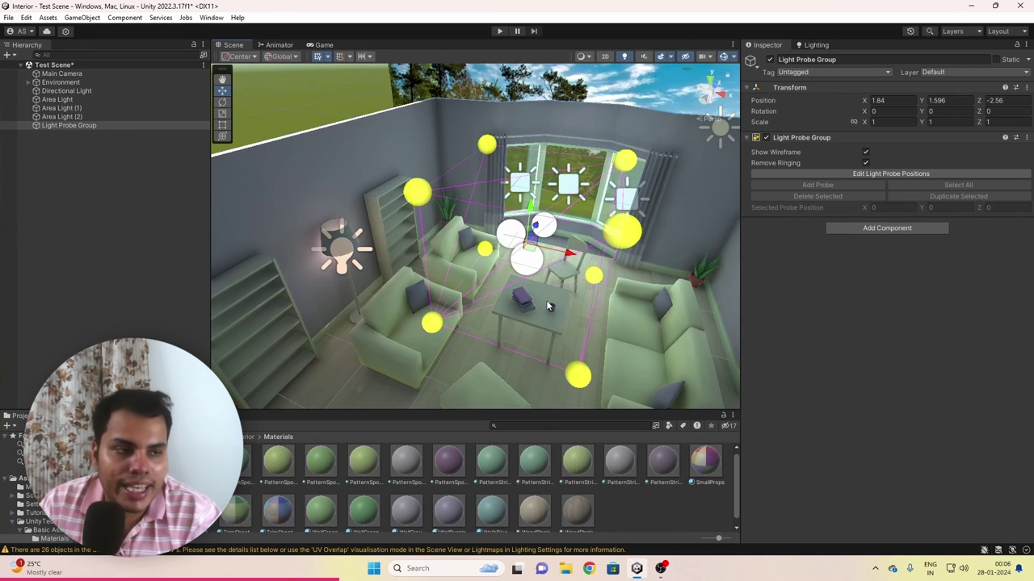
Start editing the light probe positions and move the double-sofa-side probes outward to about X 2.35
left_click(846, 172)
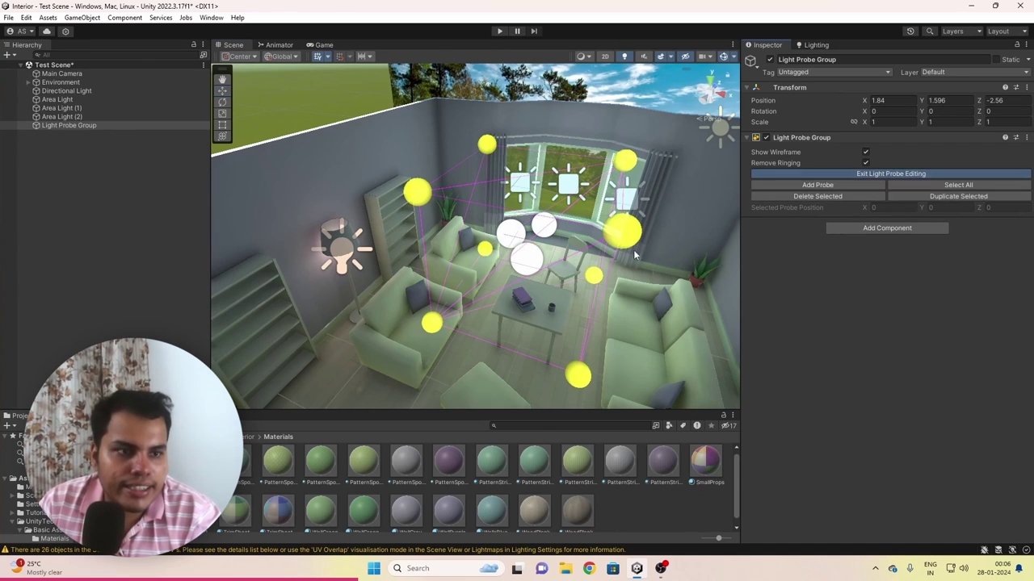
scroll(572, 250, "down", 5)
left_click_drag(558, 285, 576, 220, "alt")
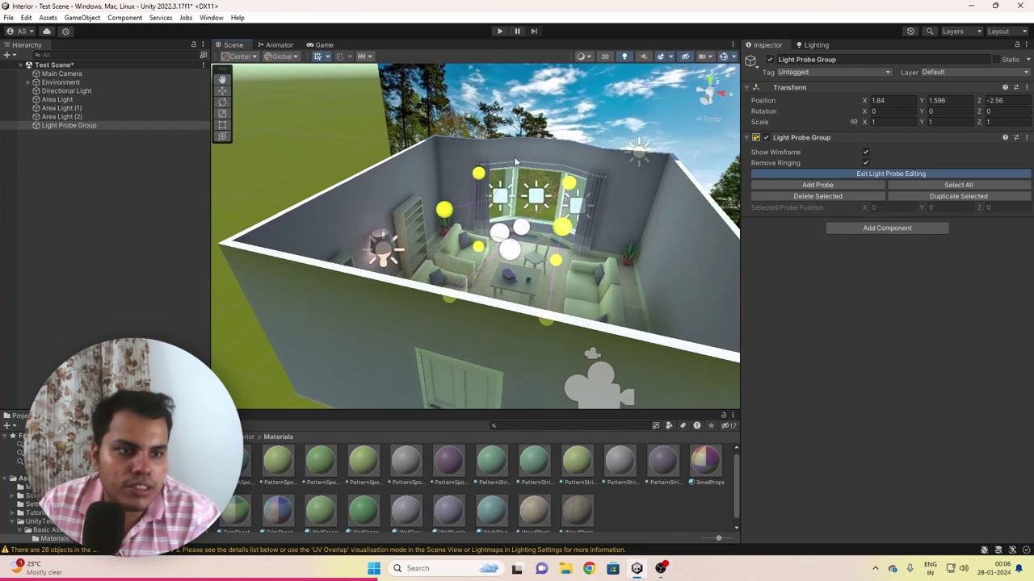
left_click_drag(516, 159, 602, 352)
left_click_drag(594, 261, 575, 386)
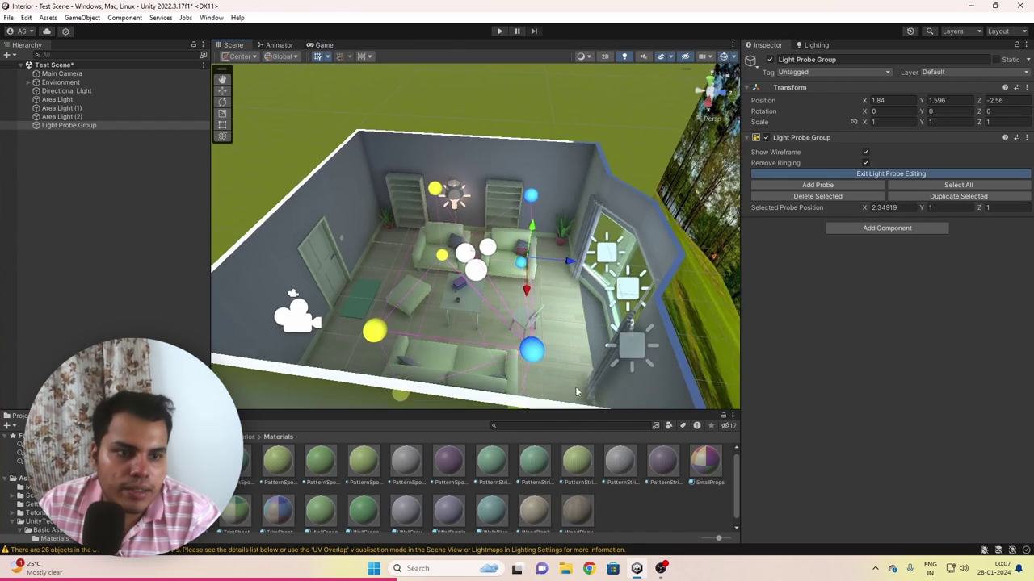
Move the four window-side probes closer to the bay window, to about Z 1.97
scroll(537, 321, "down", 3)
left_click_drag(536, 321, 534, 355, "alt")
left_click_drag(500, 193, 544, 406)
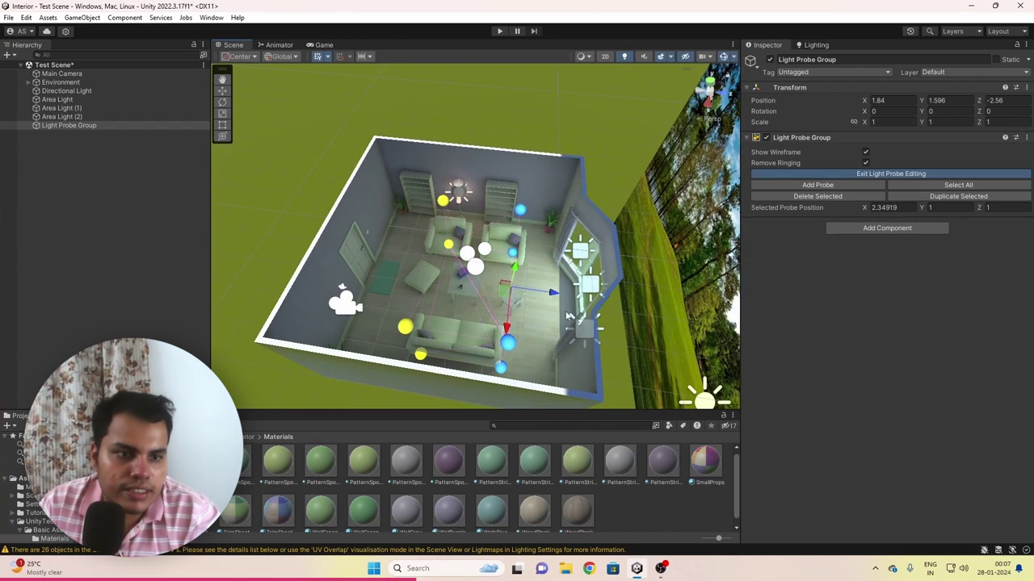
left_click_drag(553, 292, 586, 304)
Move the four bookshelf-side probes outward to the wall, to about X -2.22
left_click_drag(668, 291, 597, 394, "alt")
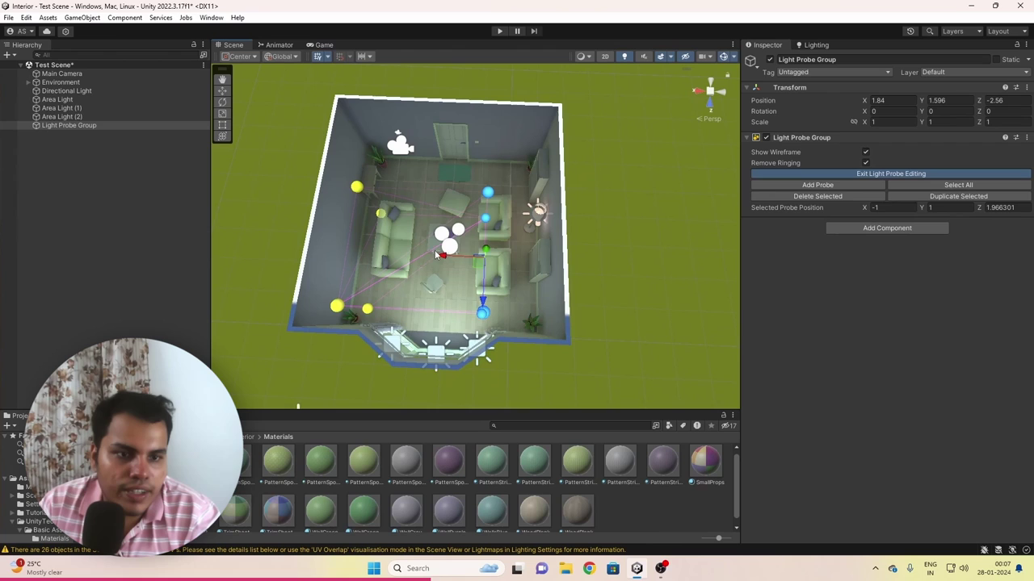
left_click(449, 180)
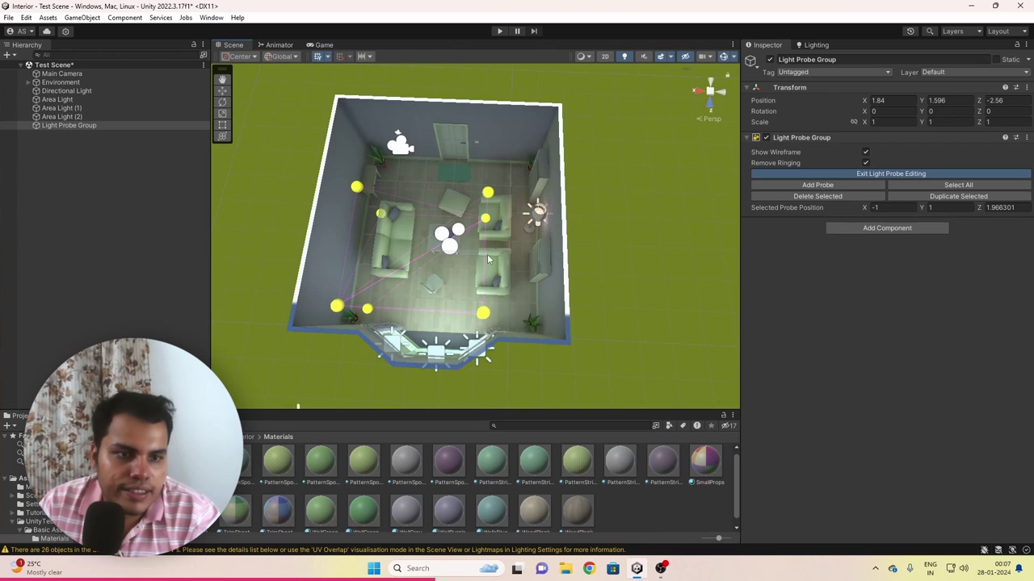
left_click_drag(449, 179, 515, 347)
left_click_drag(442, 257, 490, 266)
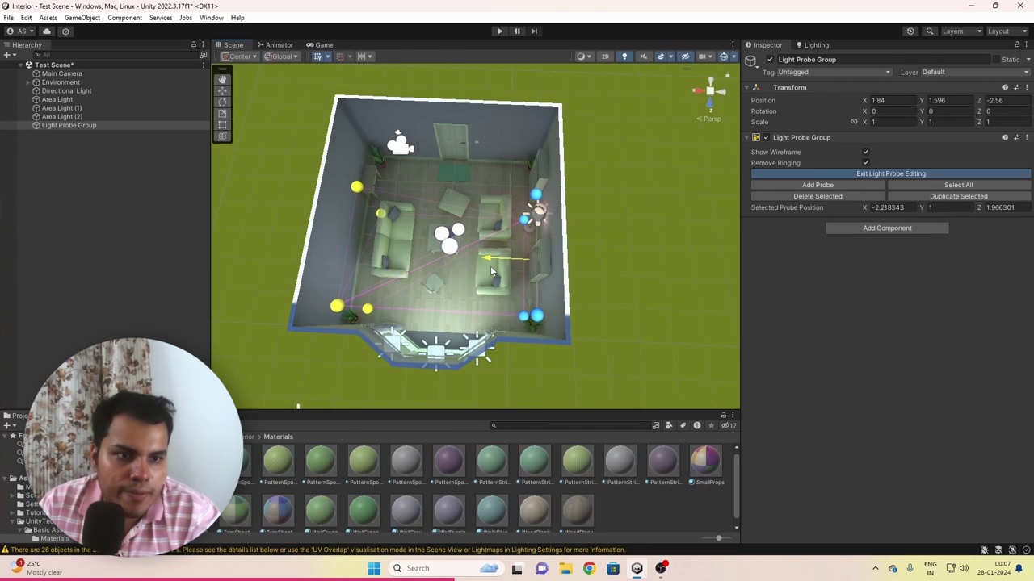
Move the door-side probes to about Z -2.92 and duplicate probe rows between the door and the window
left_click_drag(566, 250, 629, 299, "alt")
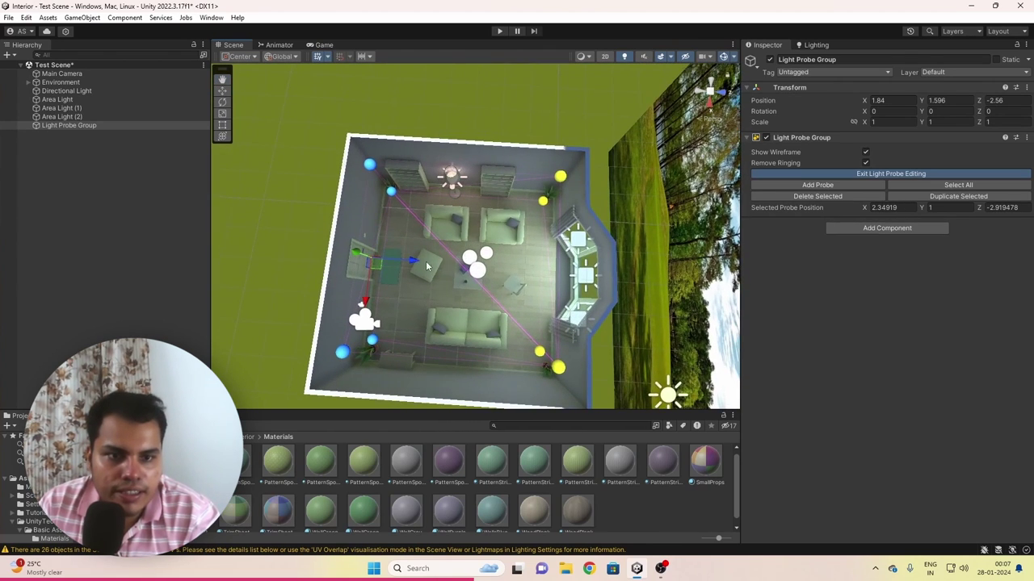
left_click_drag(413, 263, 490, 332)
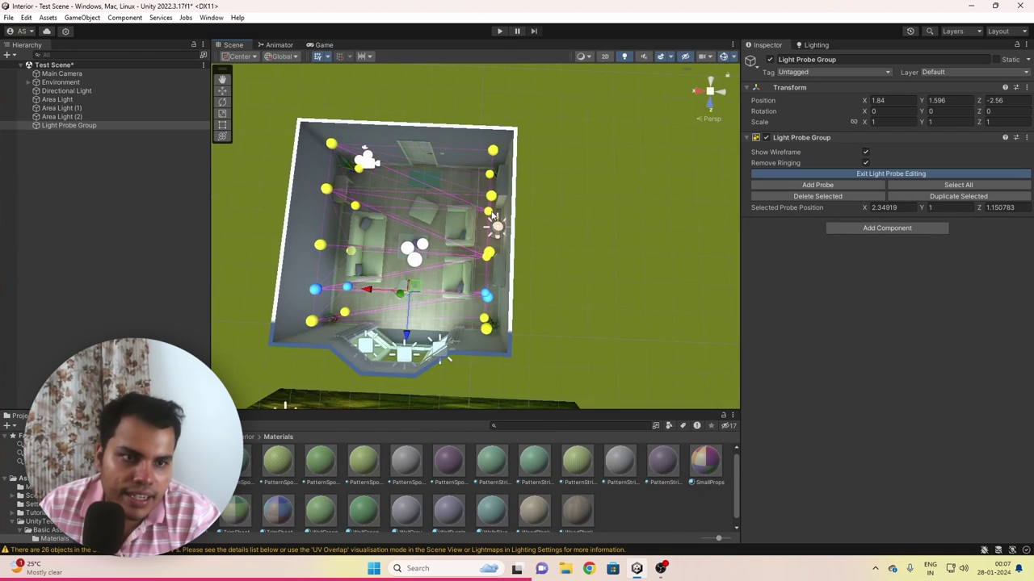
Duplicate the bookshelf-side column of probes and move the copies to the wall at about X -2.86
left_click_drag(474, 105, 519, 348)
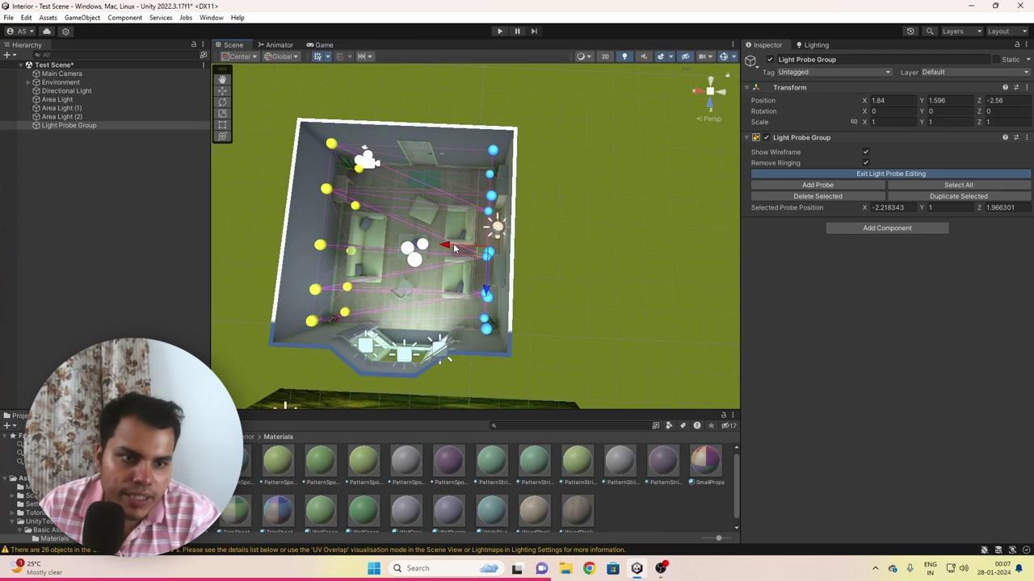
key("ctrl+d")
left_click_drag(453, 245, 477, 248)
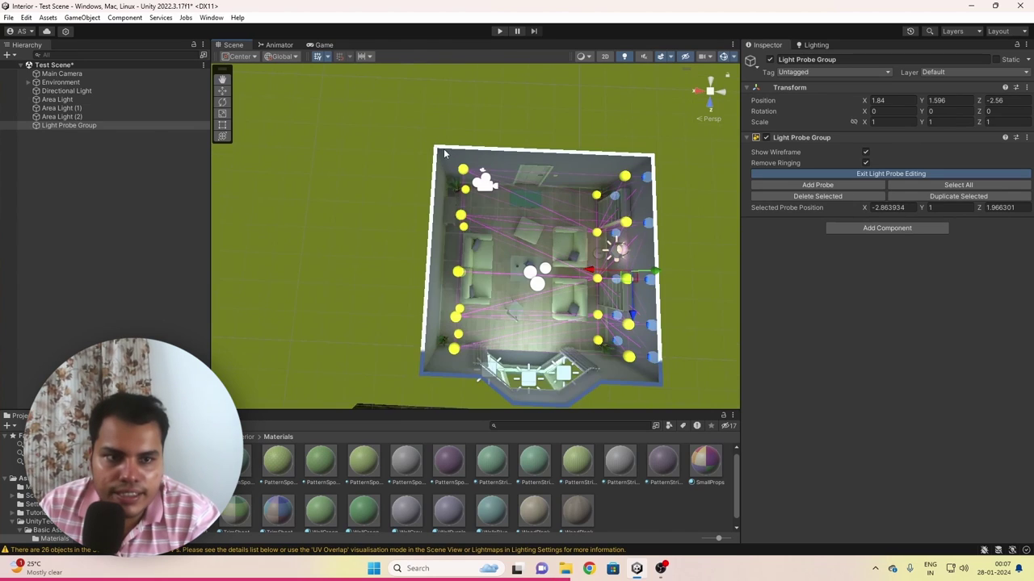
Duplicate the sofa-side column of probes beyond its wall and across the room's middle, the last copy at about X -0.65
left_click_drag(443, 151, 478, 361)
key("ctrl+d")
left_click_drag(424, 269, 527, 268)
key("ctrl+d")
Duplicate the door-side and window-side probe rows past the walls, the window copies at about Z 3.25, and generate the lighting
key("ctrl+d")
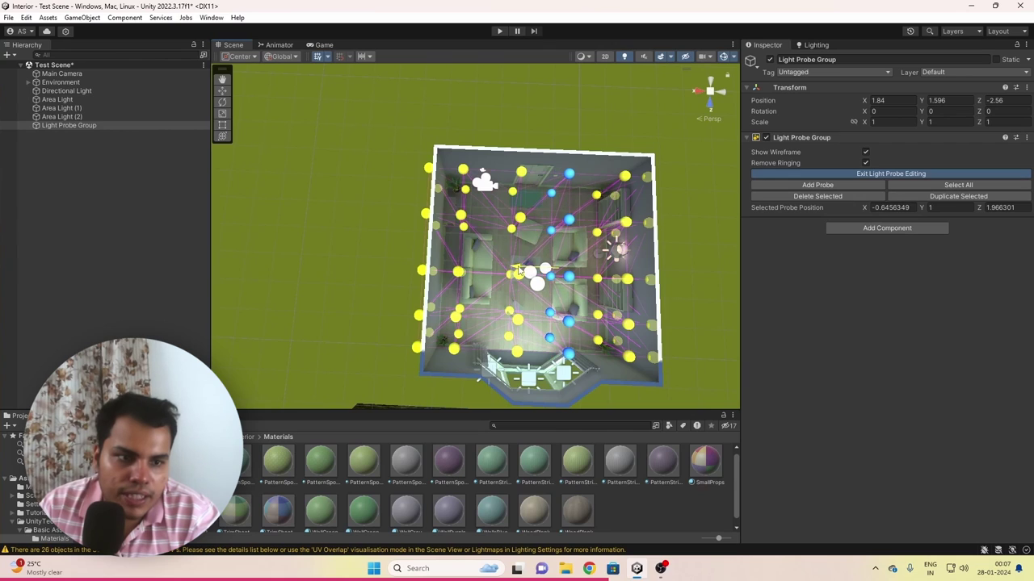
left_click_drag(431, 86, 493, 356)
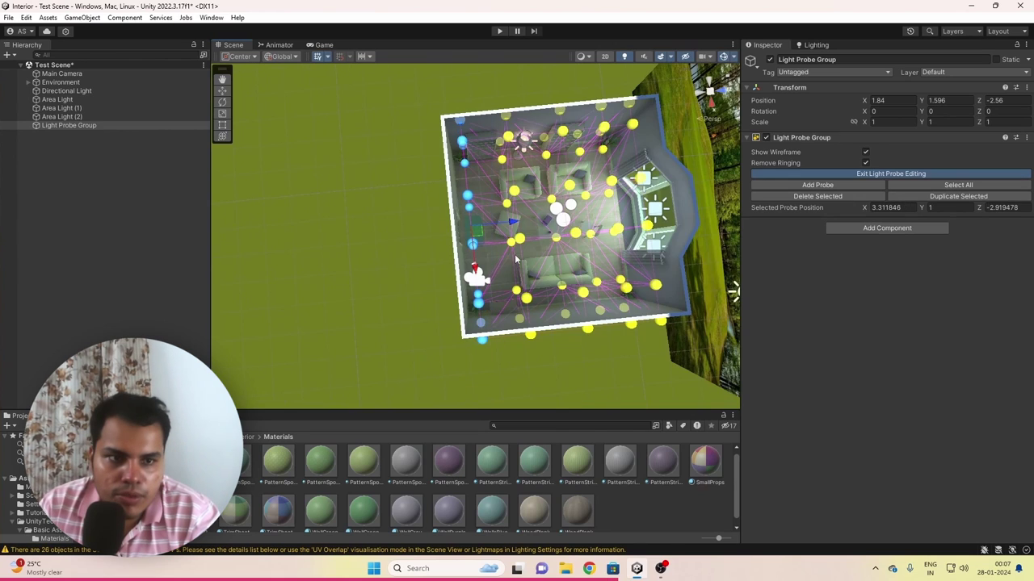
key("ctrl+d")
left_click_drag(512, 223, 486, 227)
middle_click_drag(538, 343, 556, 346)
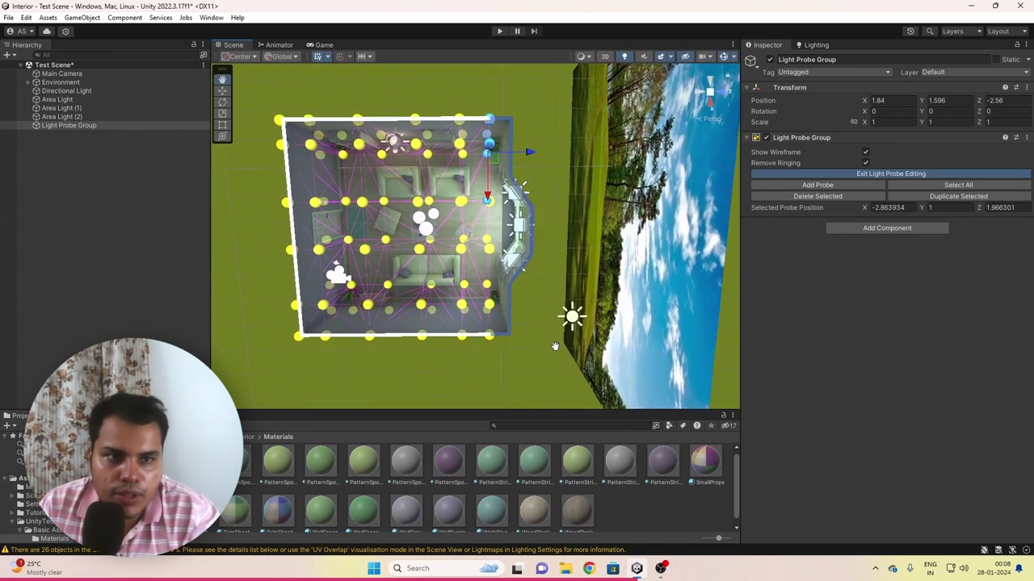
left_click_drag(471, 92, 512, 355)
key("ctrl+d")
left_click_drag(526, 226, 564, 228)
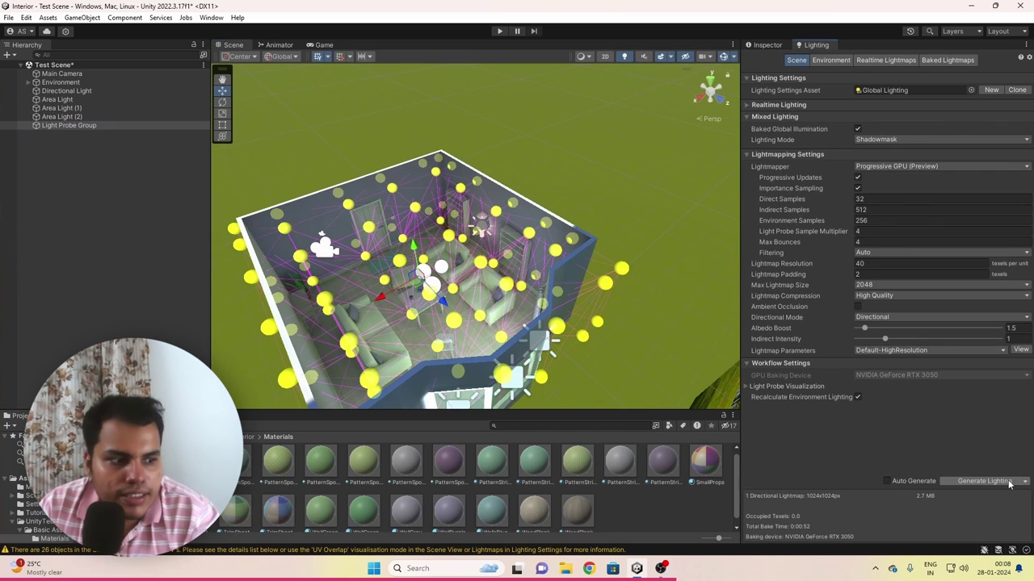
left_click(983, 481)
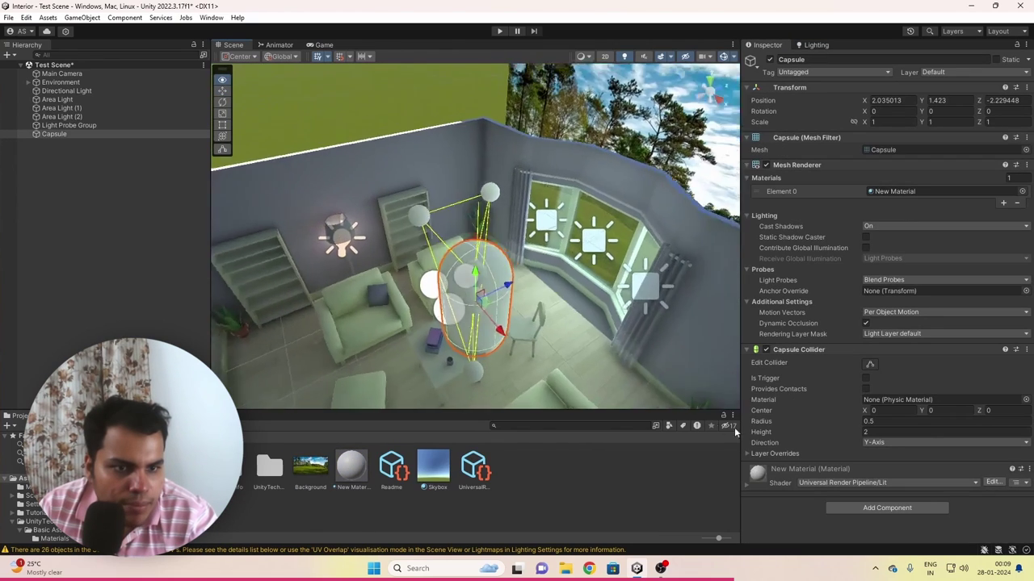
Test the probe lighting by moving the capsule from the bookshelves to the window and back near the door, about Z -4.34
left_click_drag(734, 428, 795, 428, "alt")
left_click_drag(512, 320, 331, 275)
key("f")
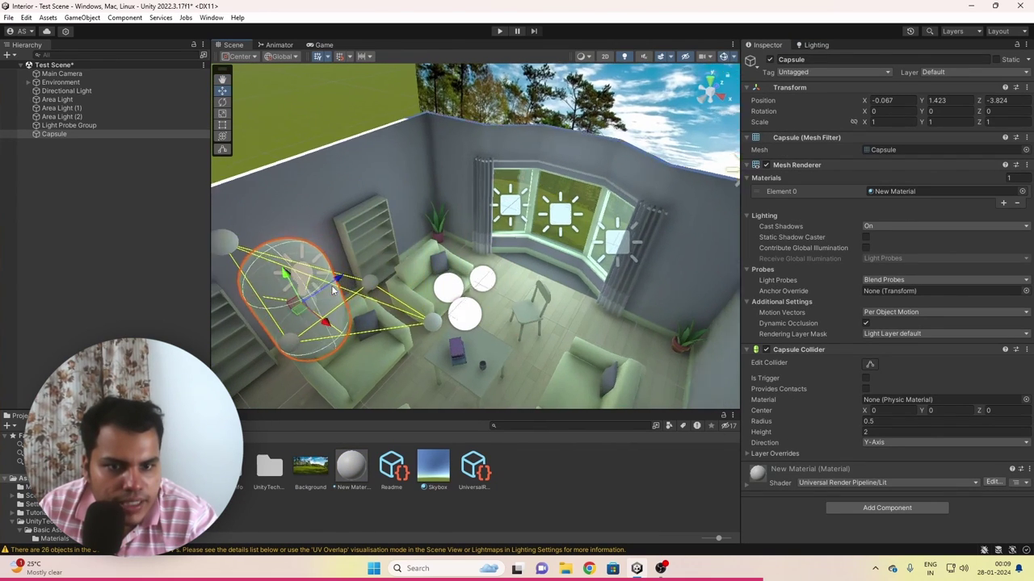
left_click_drag(388, 272, 594, 228)
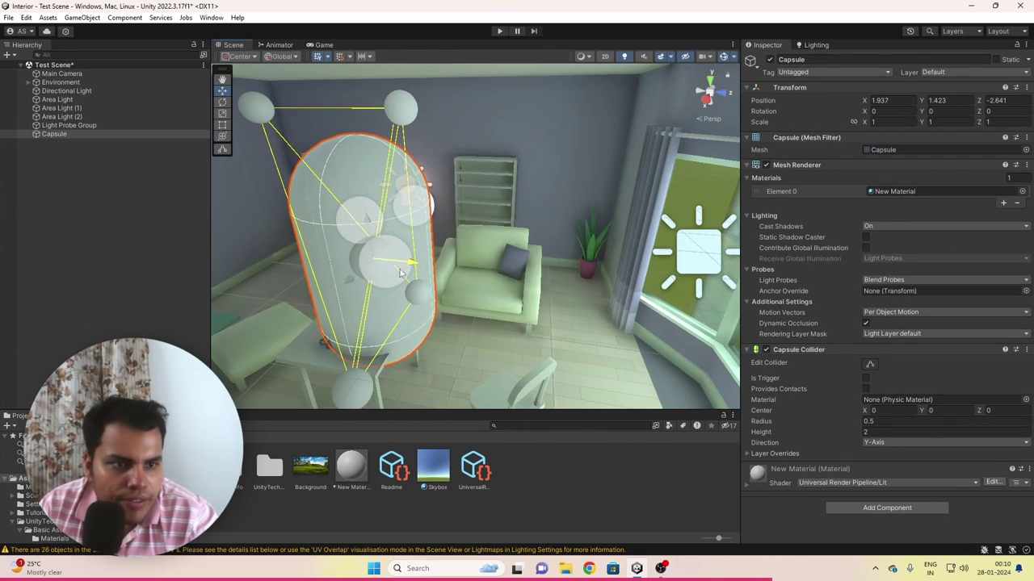
scroll(451, 262, "down", 3)
scroll(450, 263, "up", 1)
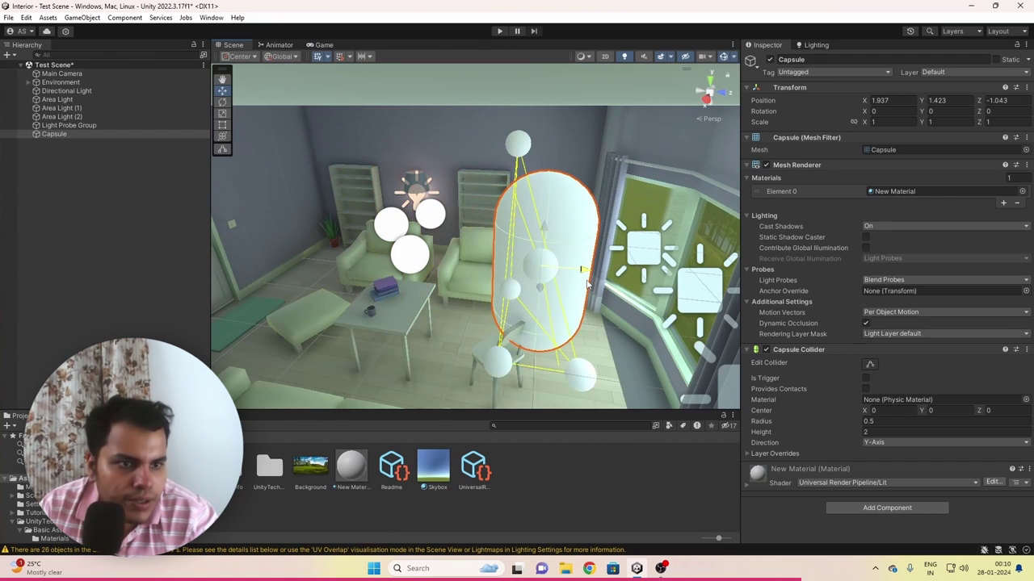
left_click_drag(584, 269, 534, 320)
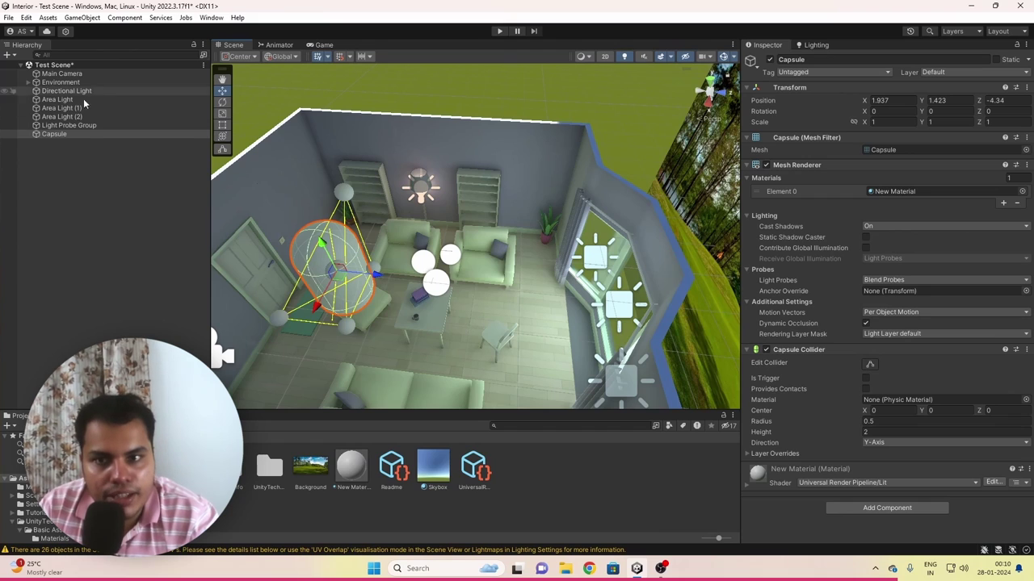
Compare the Light Probe Group with the capsule, and move the capsule back toward the bay window to about Z -0.79
left_click(80, 125)
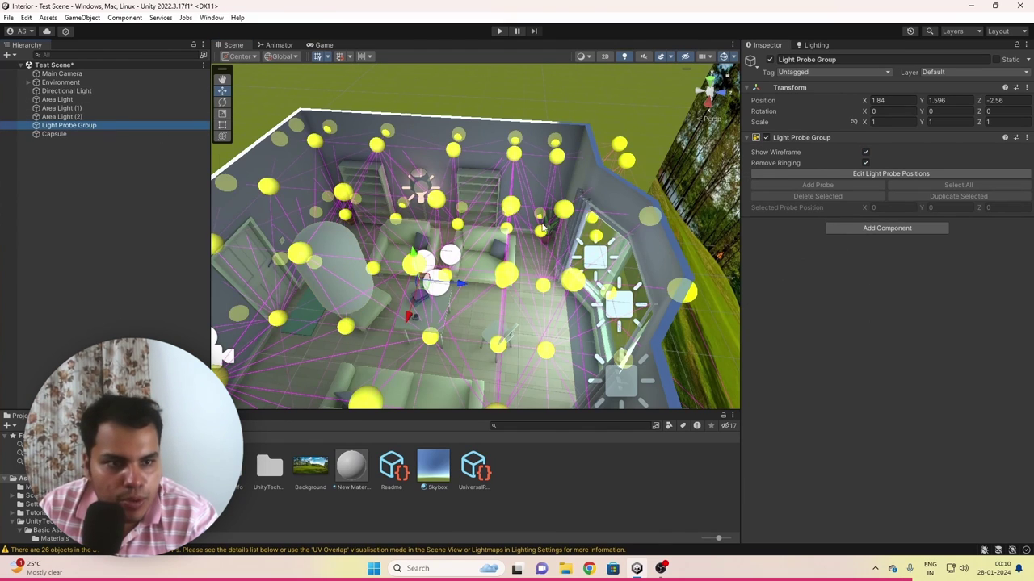
left_click(56, 134)
left_click_drag(371, 276, 489, 280)
left_click_drag(645, 297, 538, 270, "alt")
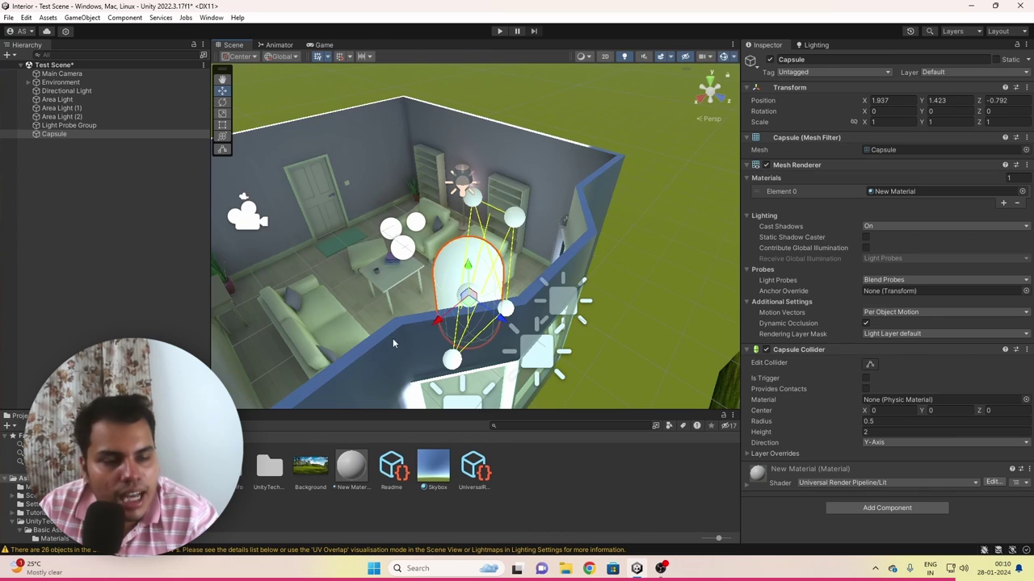
left_click_drag(394, 343, 526, 298, "alt")
left_click_drag(558, 361, 489, 235, "alt")
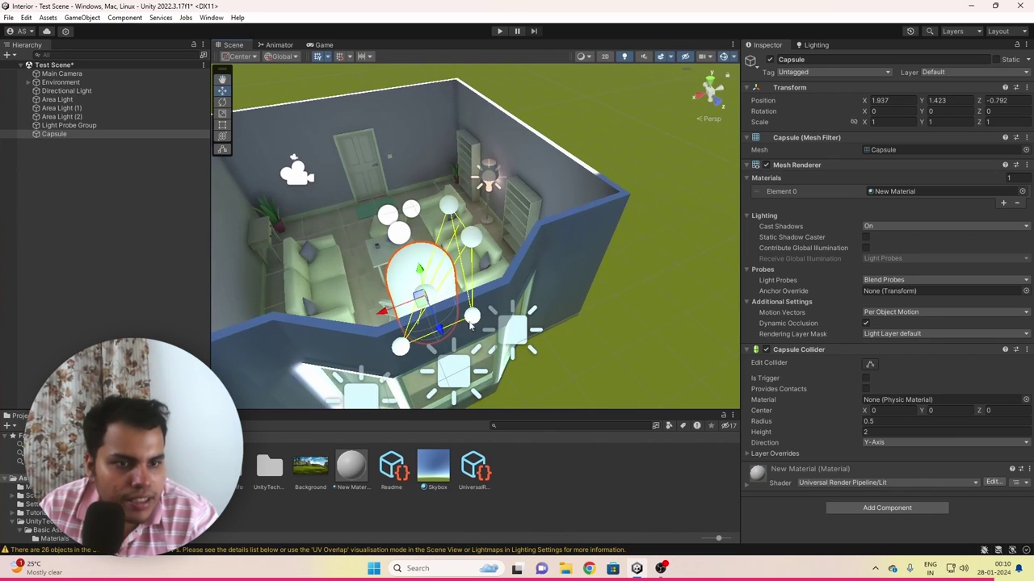
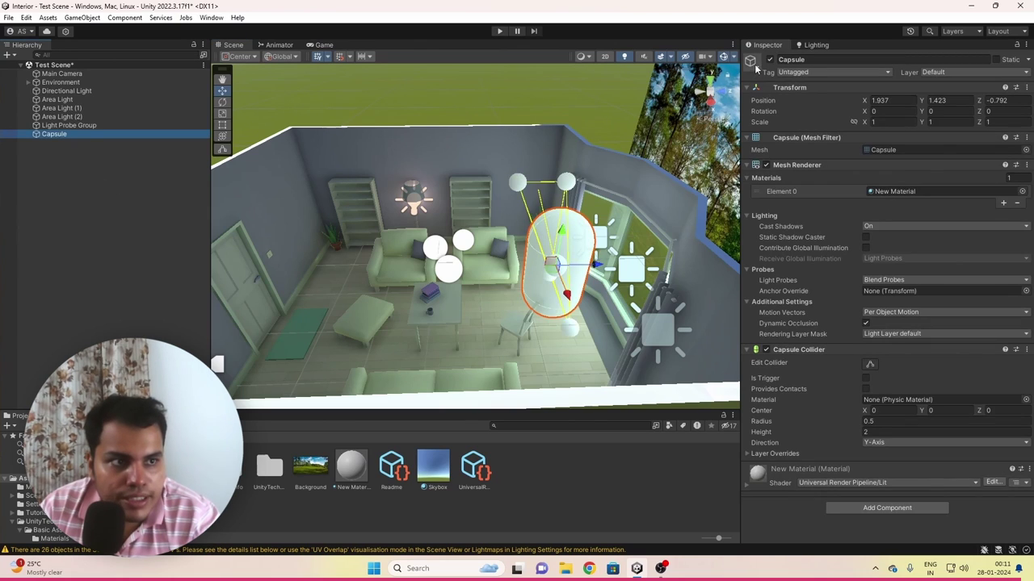
Deactivate the capsule and add a Reflection Probe to the scene
left_click(767, 60)
left_click(767, 59)
left_click(168, 245)
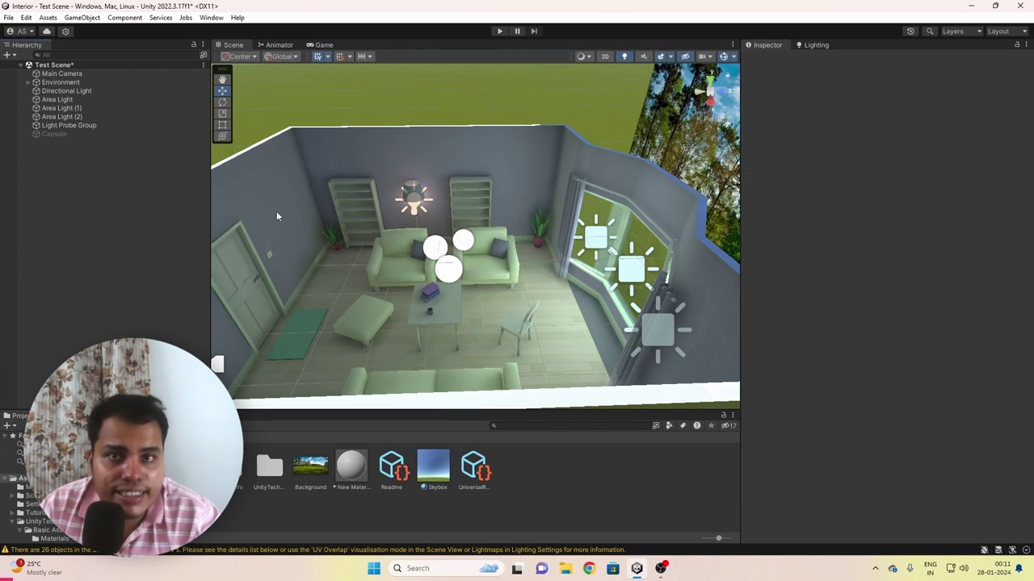
right_click(86, 185)
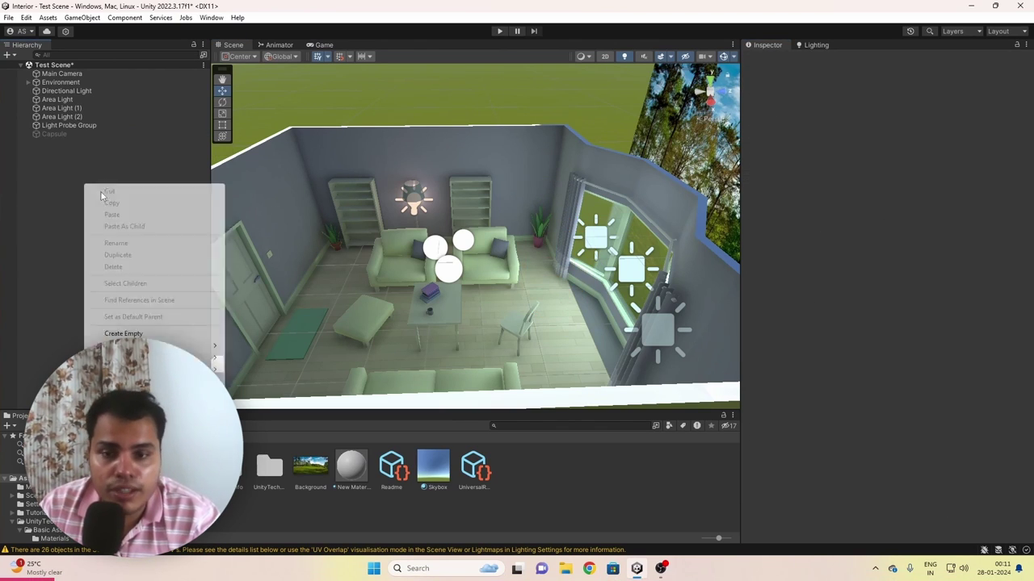
mouse_move(145, 369)
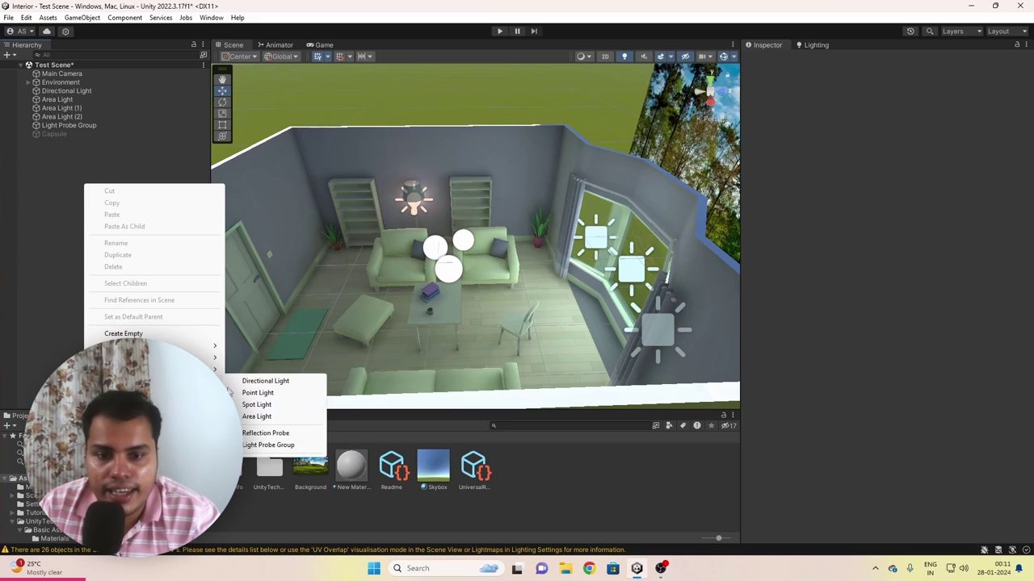
left_click(291, 431)
scroll(355, 356, "down", 3)
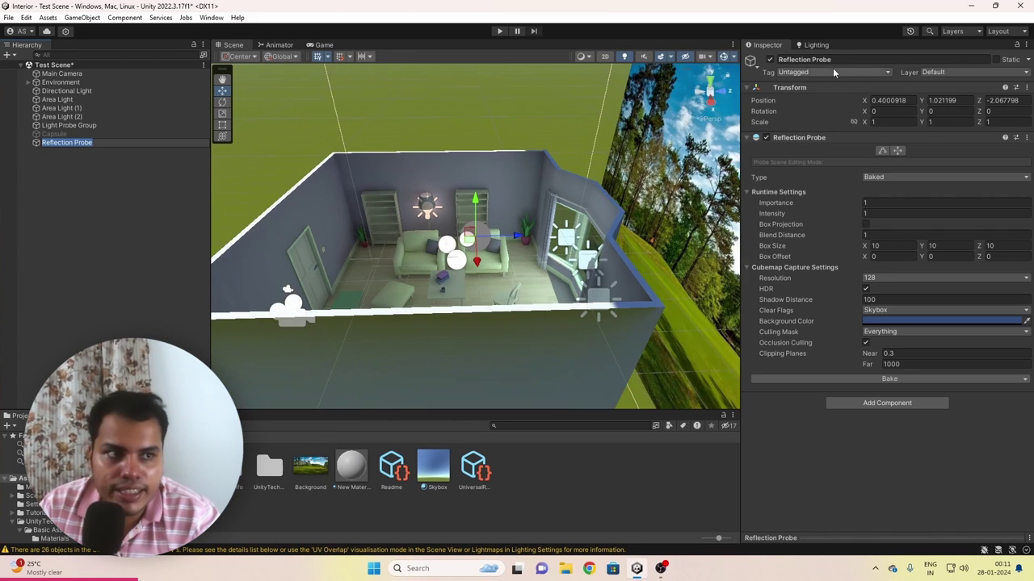
Fit the Reflection Probe's box bounds to the room, about 5.48 × 2.80 × 6.55 in size
left_click(773, 57)
left_click(771, 59)
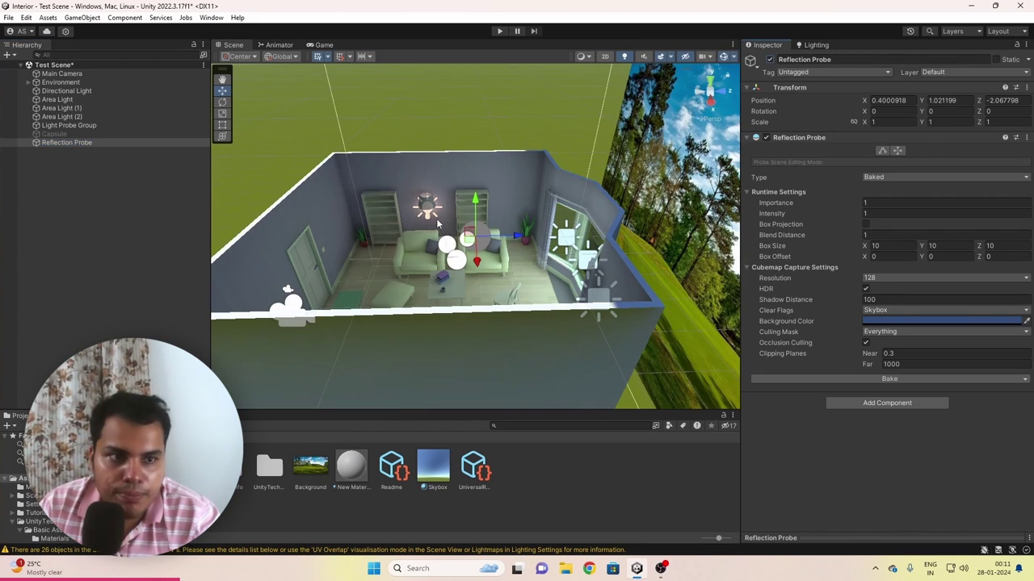
scroll(436, 223, "down", 5)
left_click_drag(416, 307, 771, 202, "alt")
left_click(882, 151)
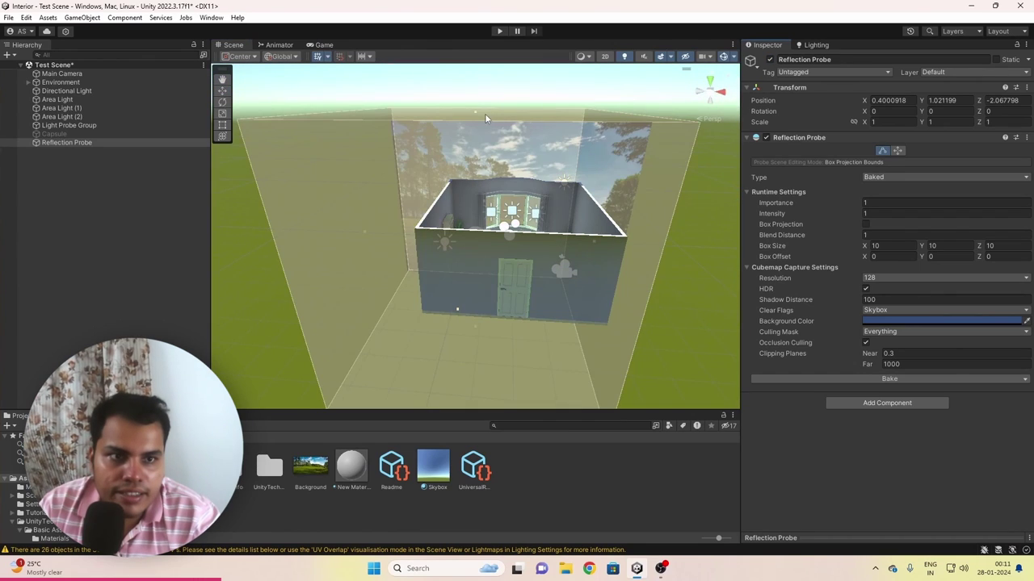
left_click_drag(475, 113, 479, 198)
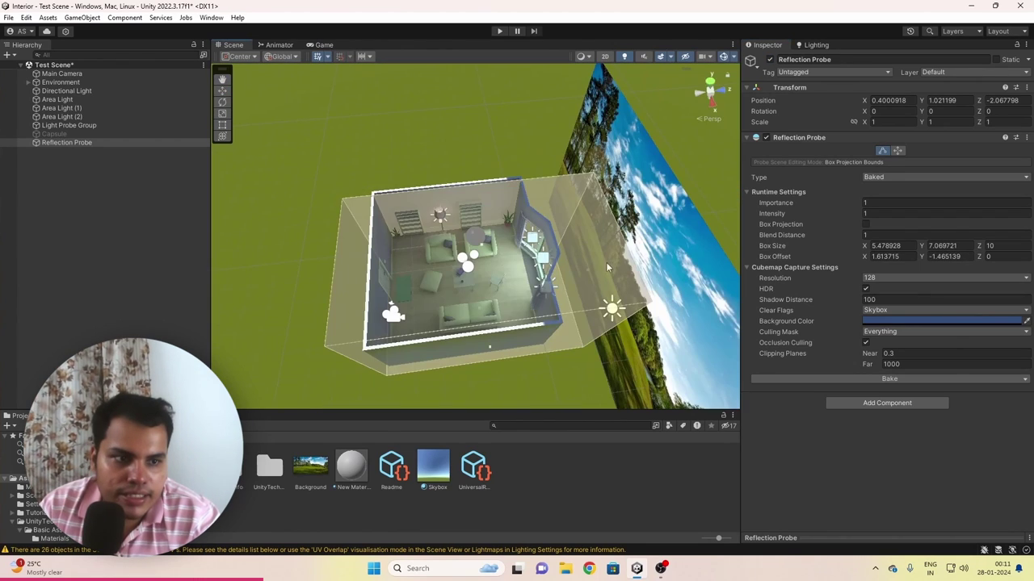
left_click_drag(595, 272, 521, 279)
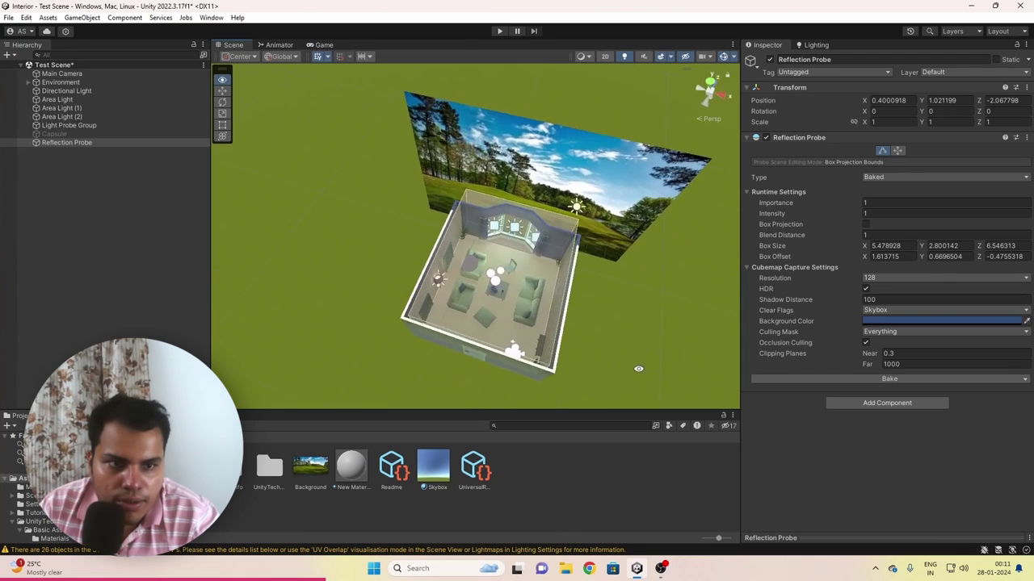
left_click_drag(646, 373, 654, 340, "alt")
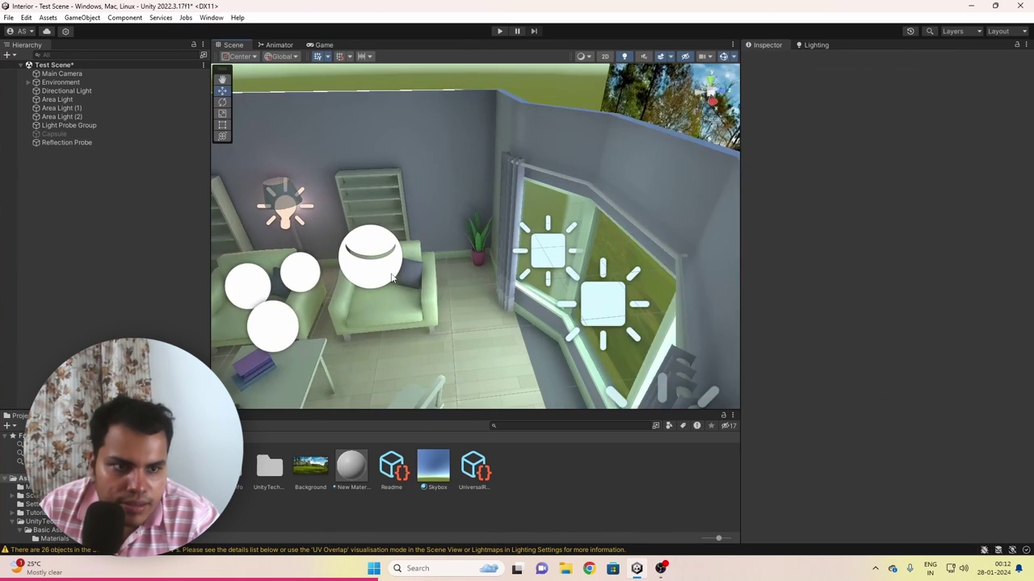
Reactivate the capsule and move it away from the bay window toward the door, to about Z -3.72
scroll(400, 277, "up", 2)
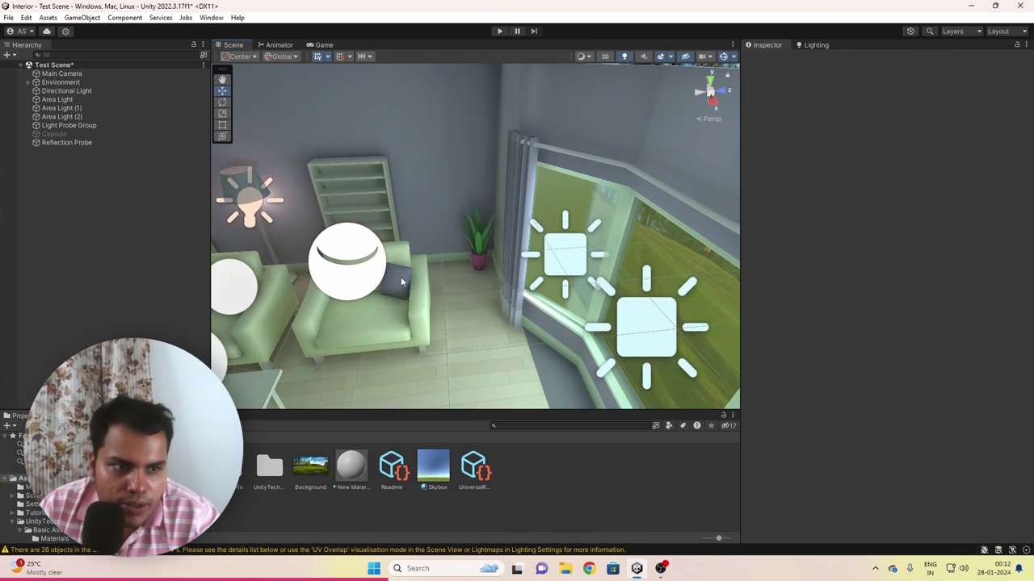
scroll(399, 284, "down", 6)
middle_click_drag(398, 292, 546, 375)
left_click_drag(572, 342, 413, 340, "alt")
left_click(90, 135)
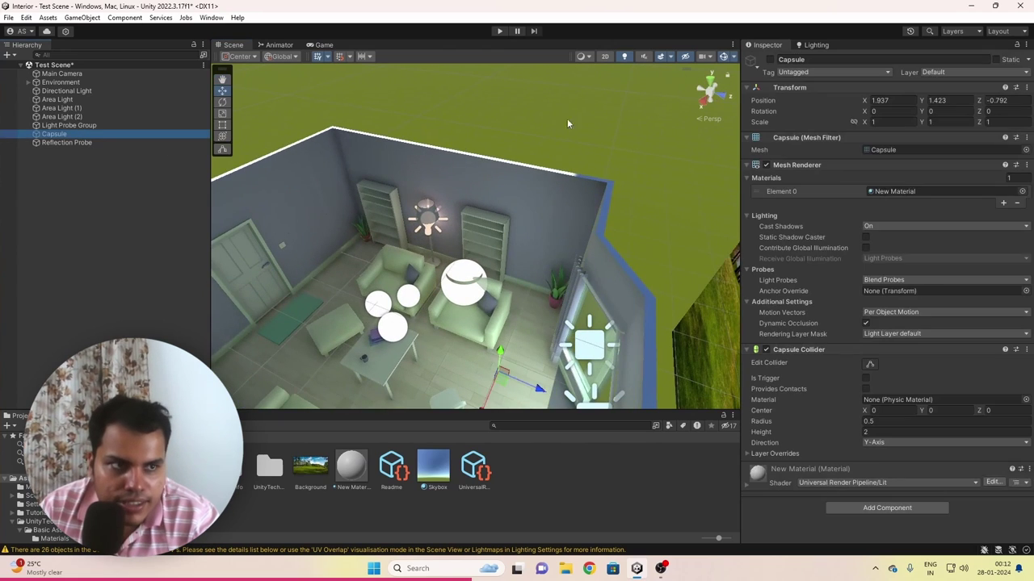
left_click_drag(533, 386, 373, 319)
key("f")
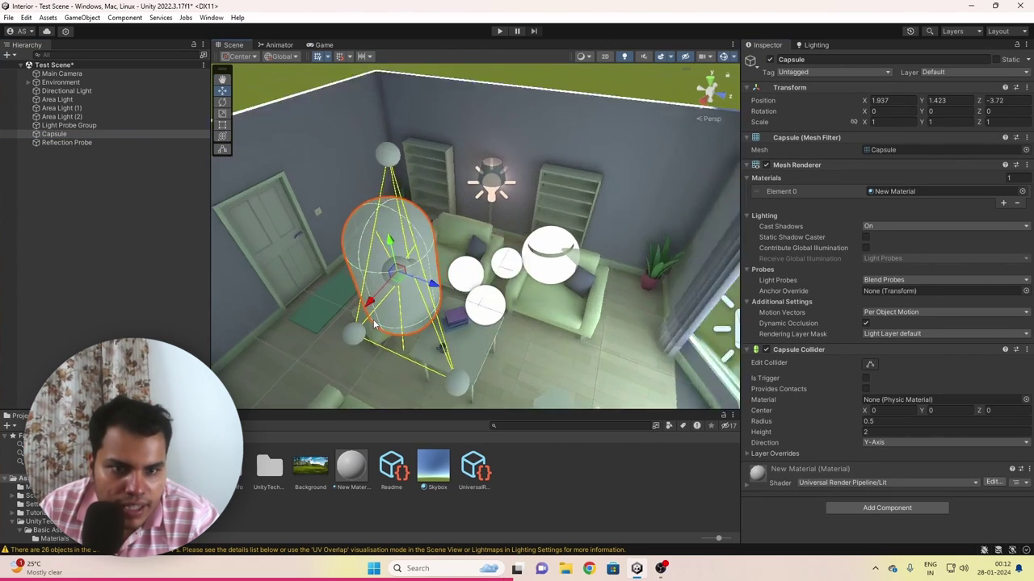
Set the metallic value of New Material to 1 and compare the capsule's reflections with the Reflection Probe off and on
left_click(351, 466)
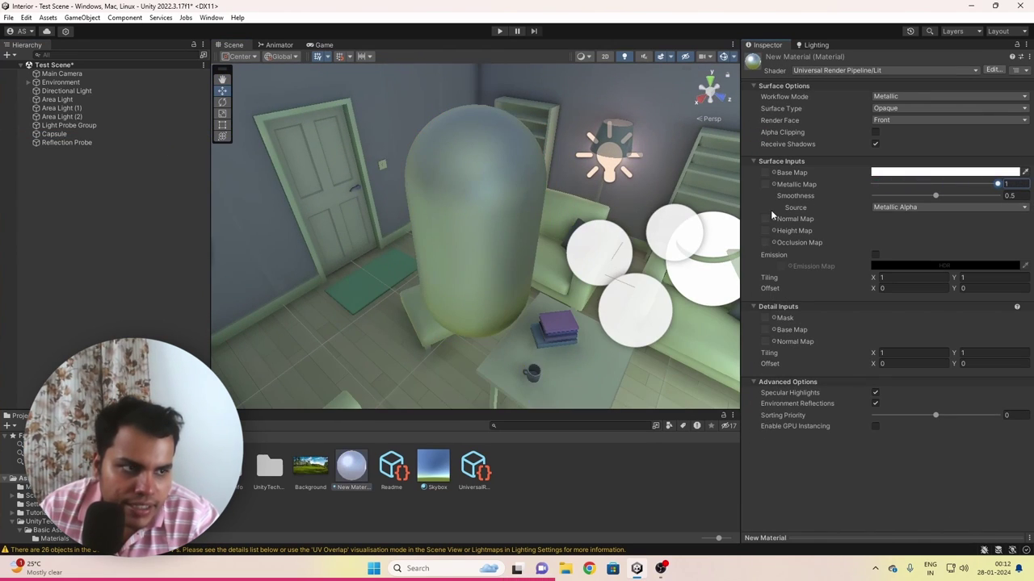
left_click(458, 243)
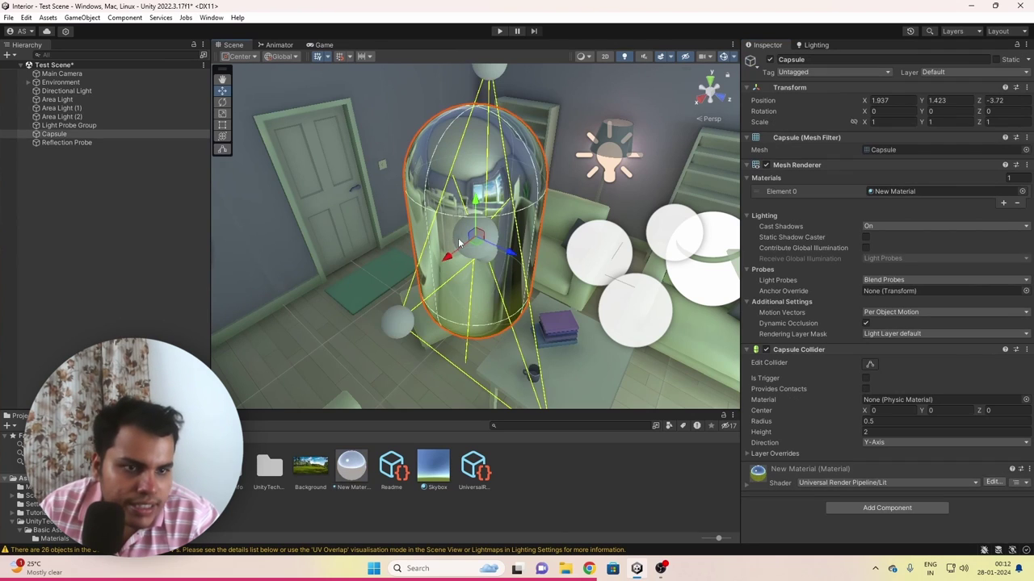
left_click(89, 142)
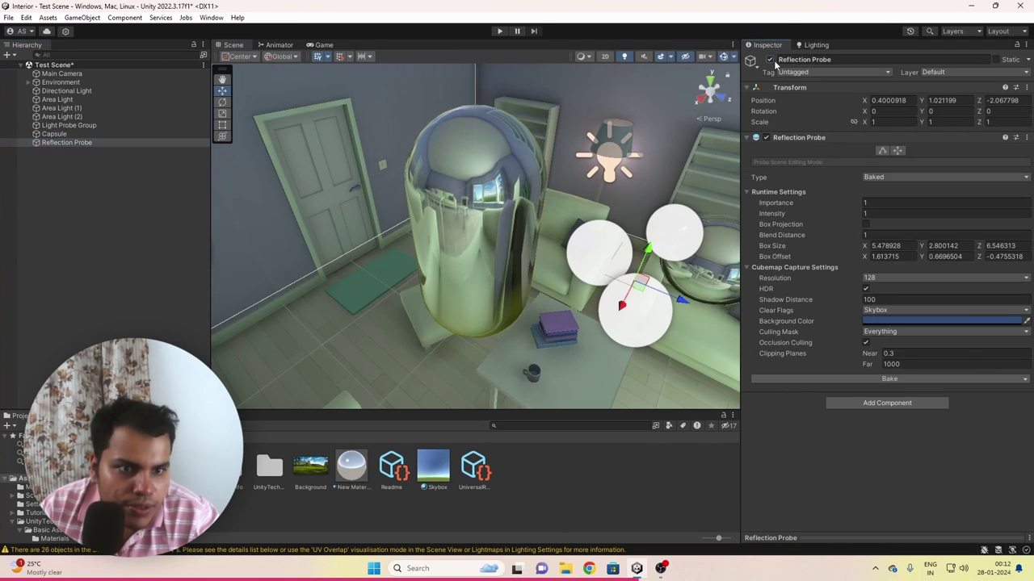
left_click(770, 59)
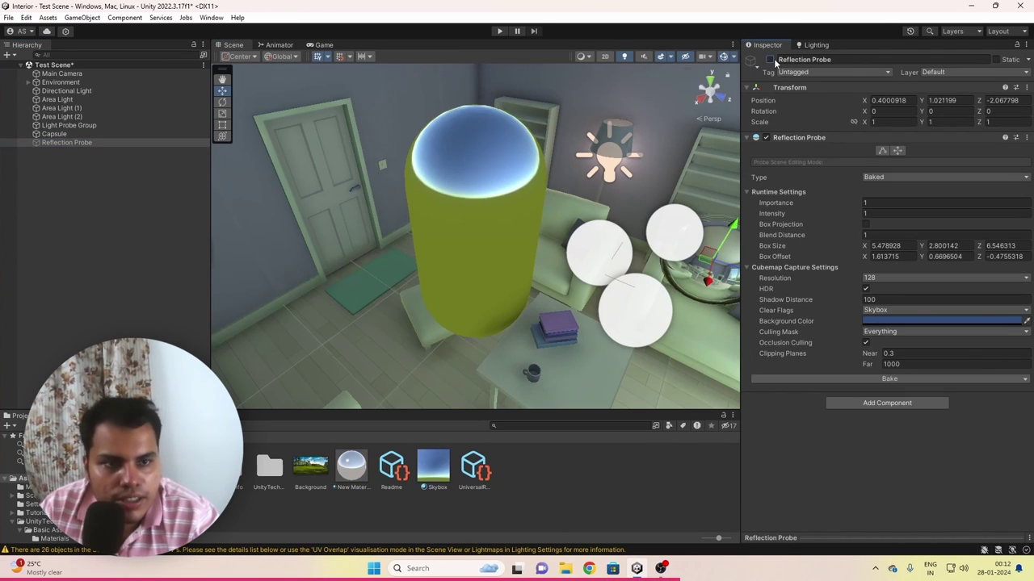
left_click(769, 60)
left_click(771, 60)
left_click(771, 60)
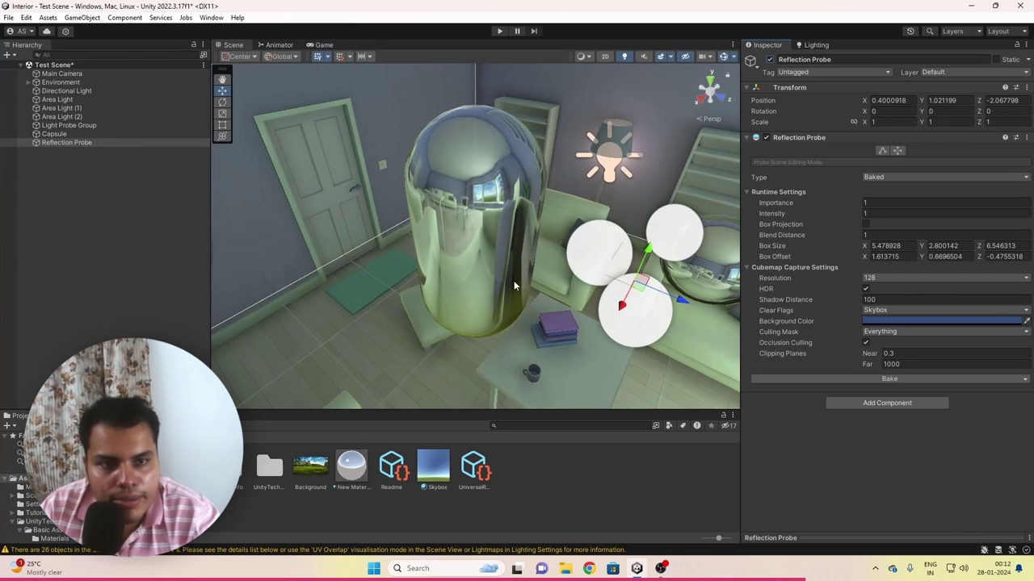
Delete the capsule, generate the scene's lighting and view the baked room through the game camera
left_click(75, 134)
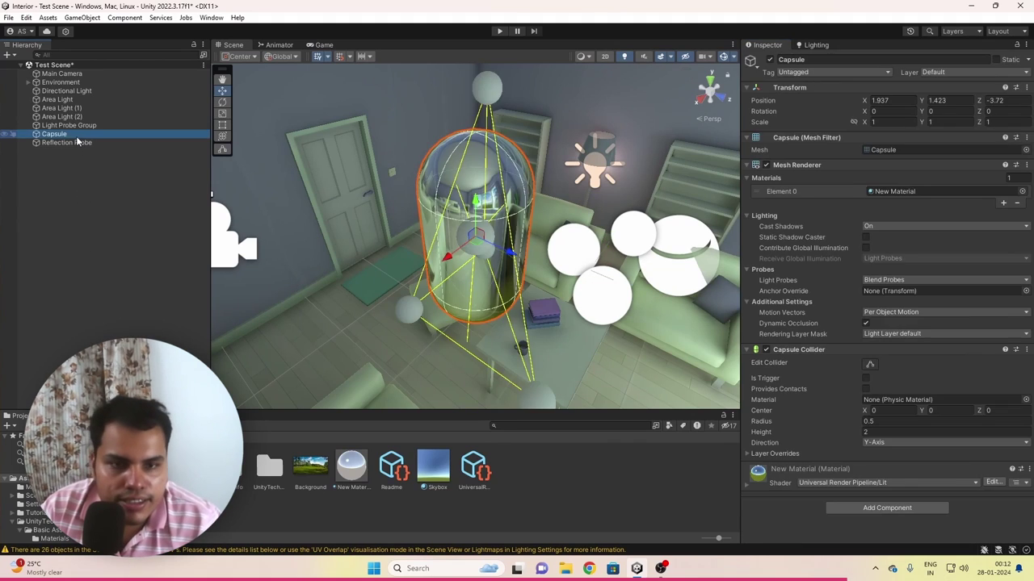
key("Delete")
left_click(816, 45)
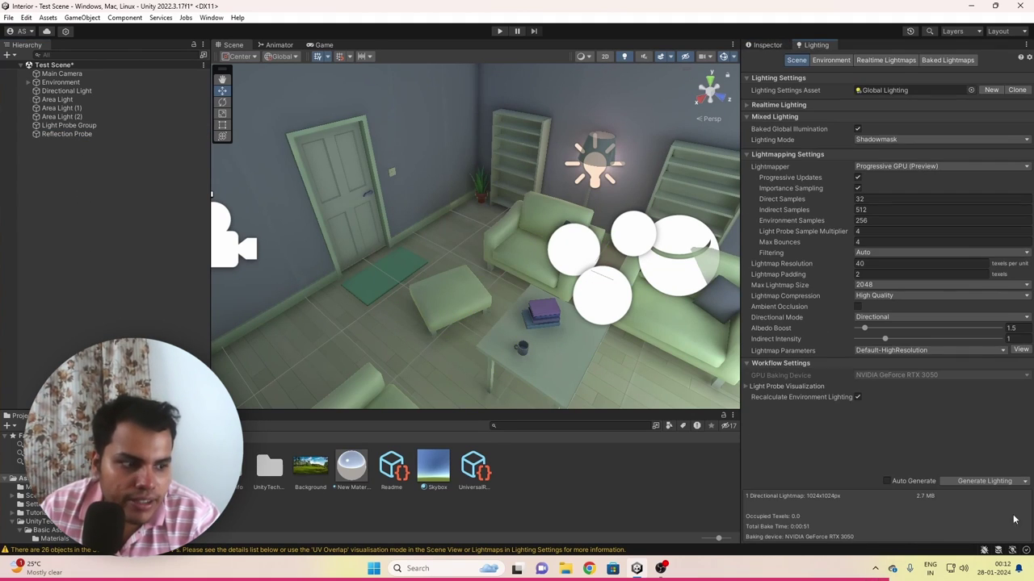
left_click(995, 482)
left_click(324, 44)
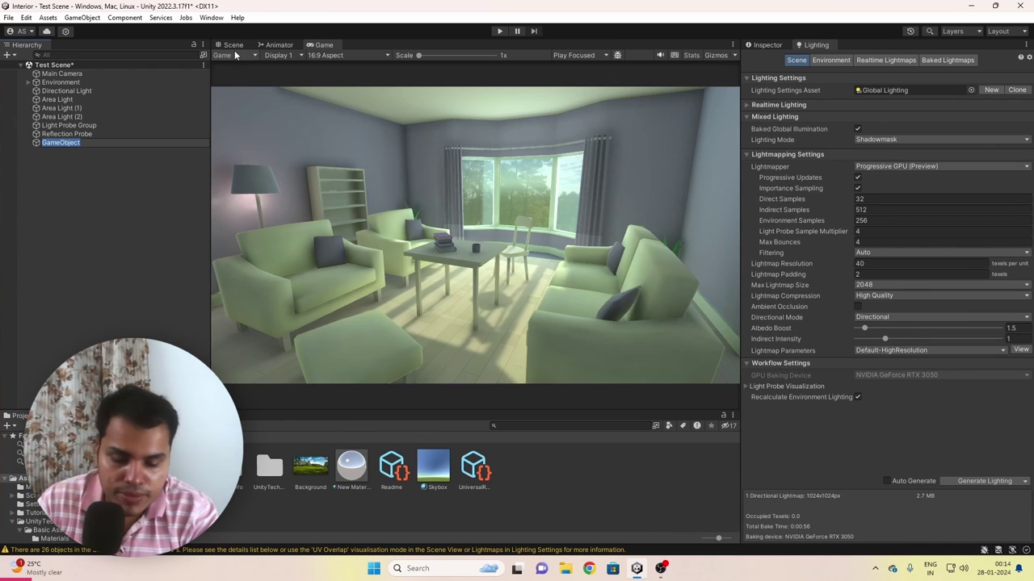
Create an empty object named Volume and add a Volume component to it
type("Volume")
key("Return")
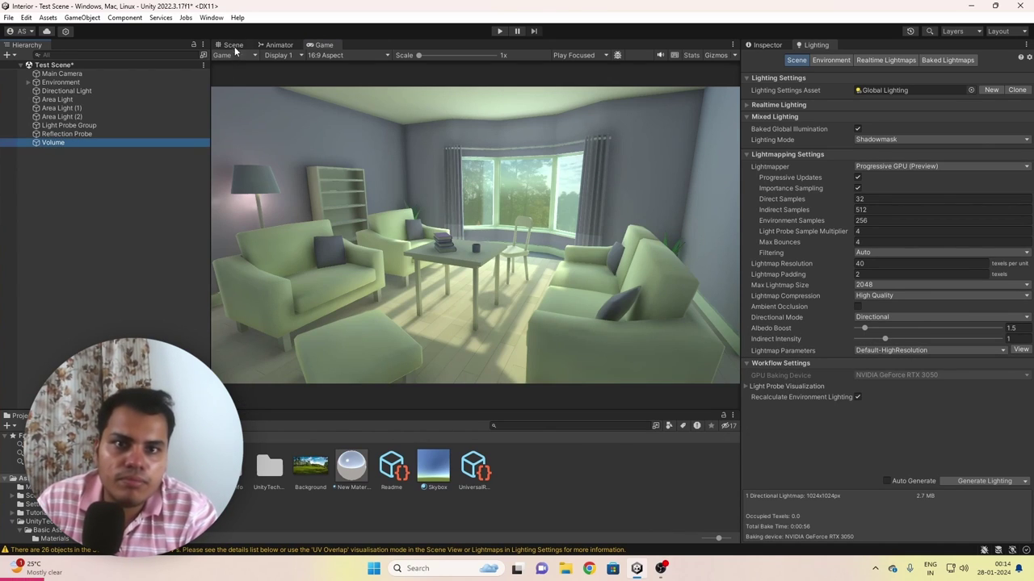
left_click(235, 46)
left_click(764, 44)
left_click(865, 143)
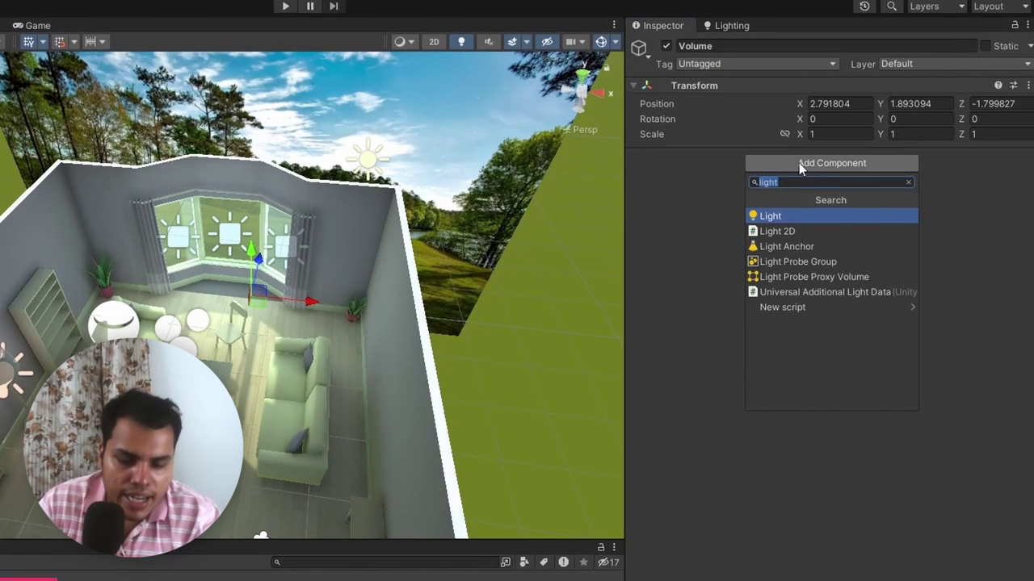
type("volume")
key("Return")
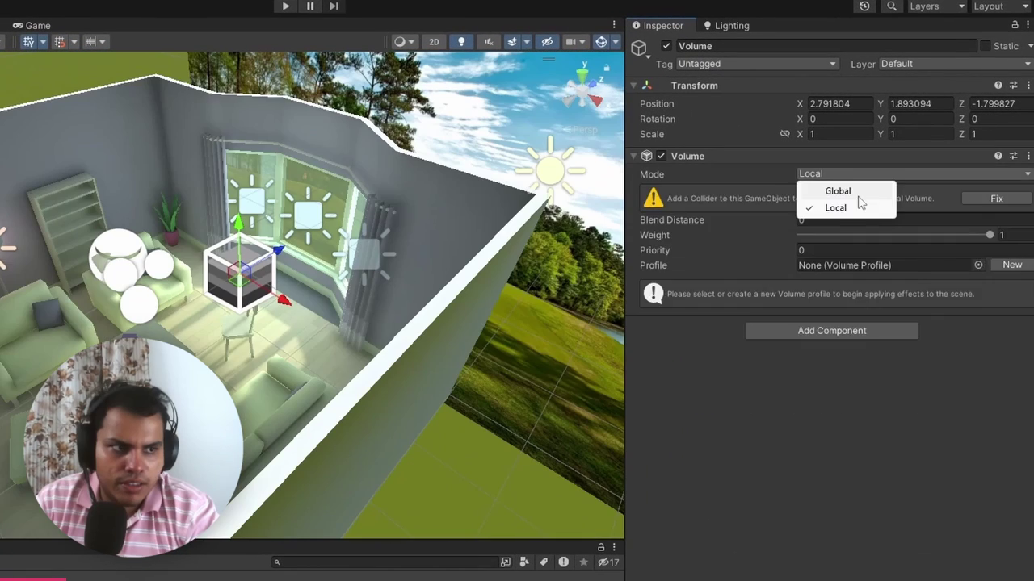
left_click(835, 187)
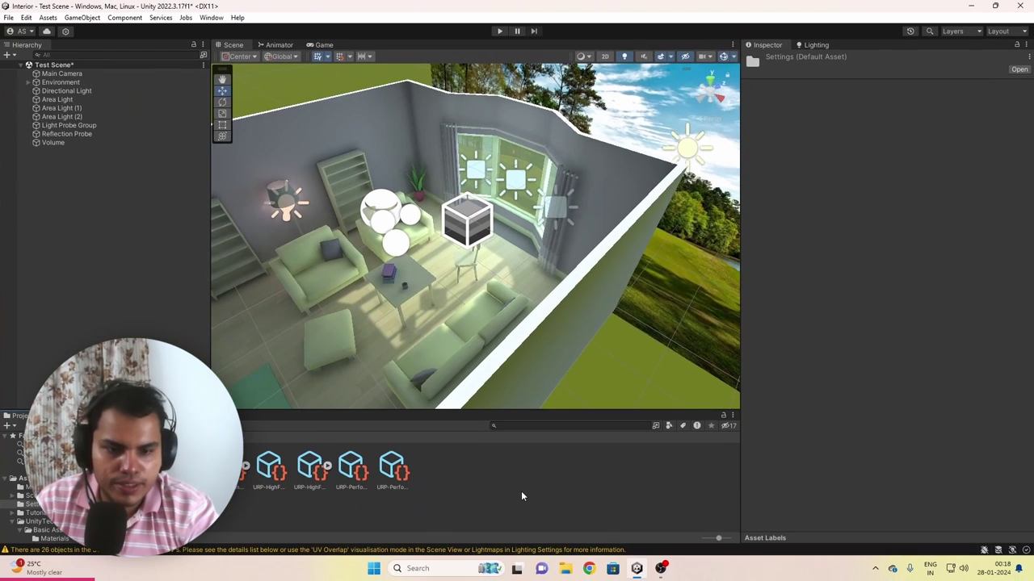
Create a volume profile named Volume PP in the Settings folder and assign it to the Volume object
right_click(521, 491)
mouse_move(575, 194)
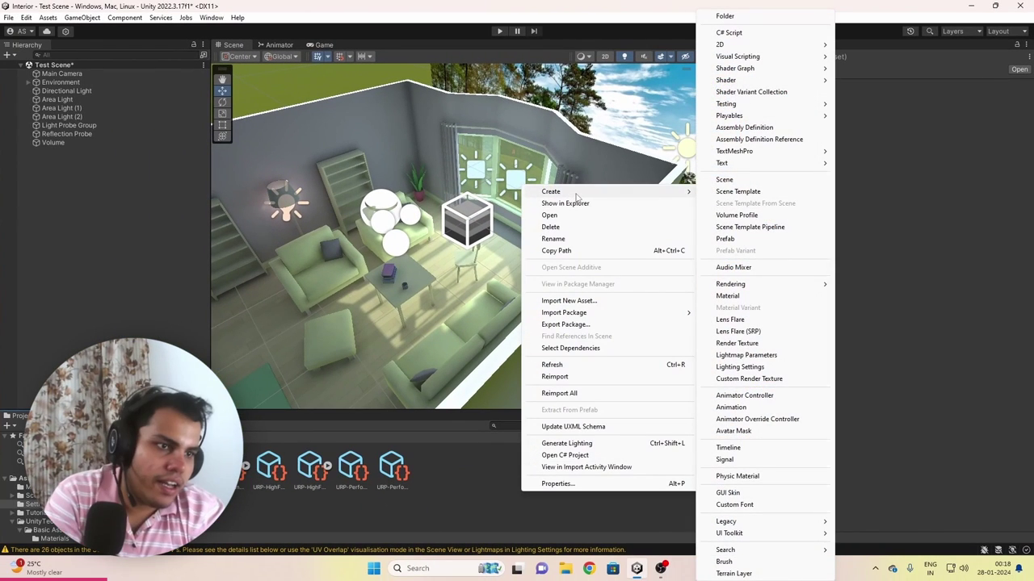
left_click(724, 215)
type("V")
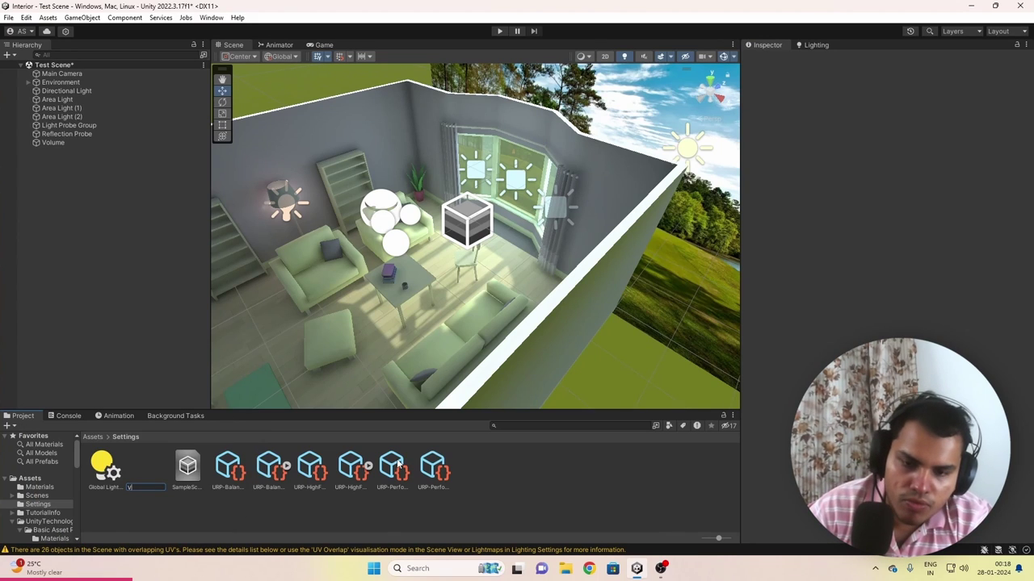
type("olume Pr")
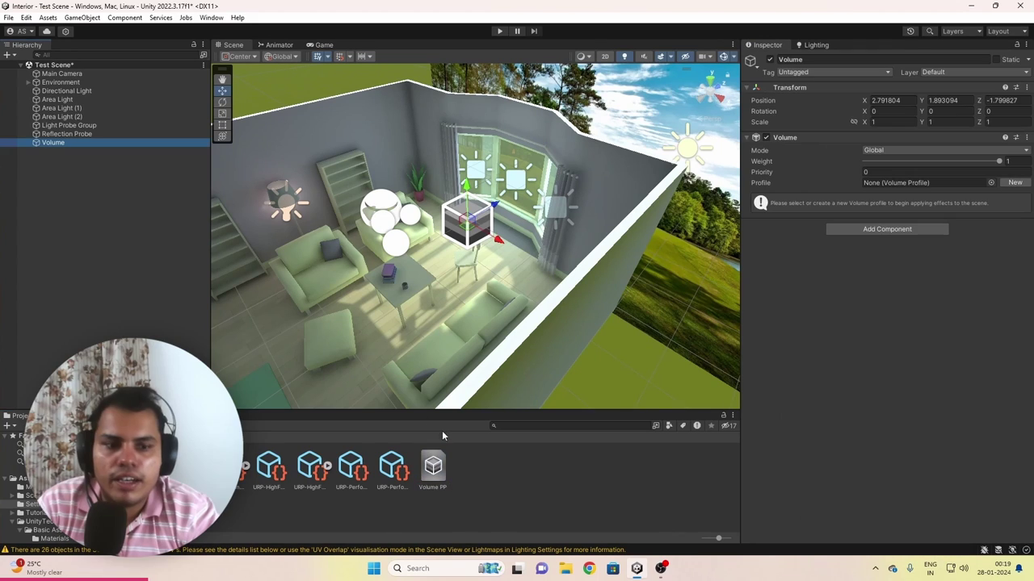
left_click_drag(431, 463, 886, 184)
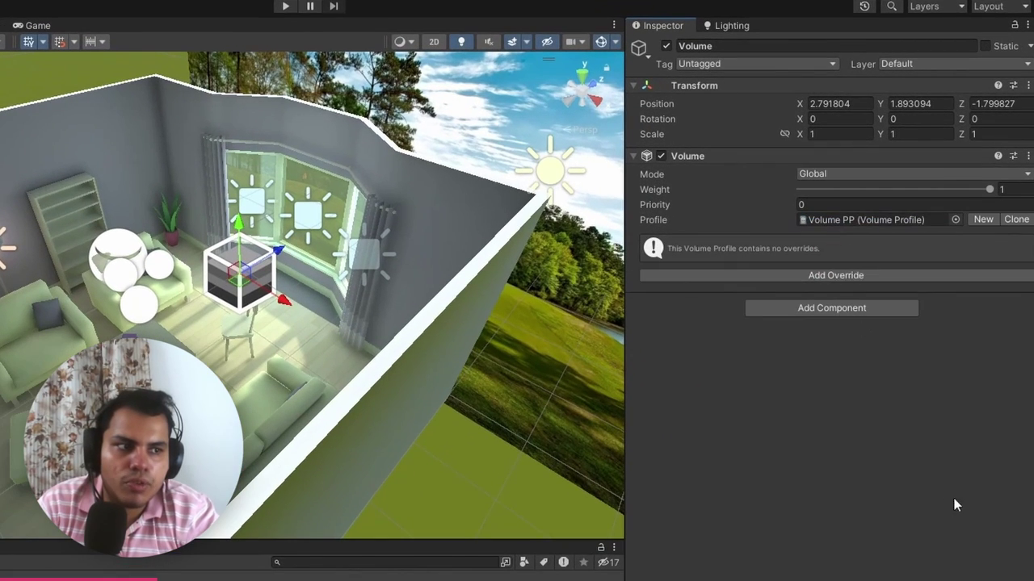
Add a Tonemapping override with its mode set to ACES and set the volume's priority to 1
left_click(835, 279)
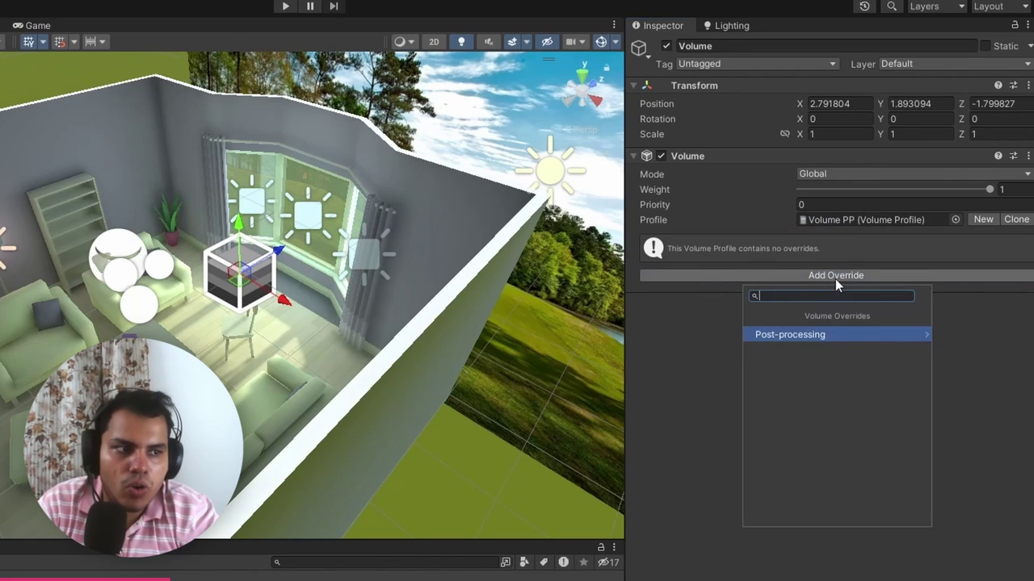
left_click(806, 337)
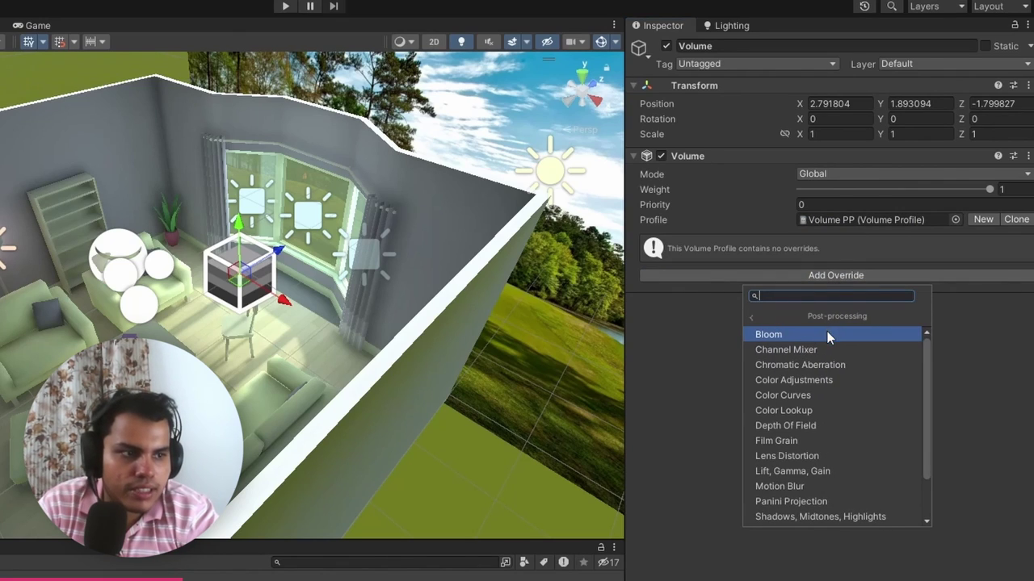
scroll(822, 424, "down", 2)
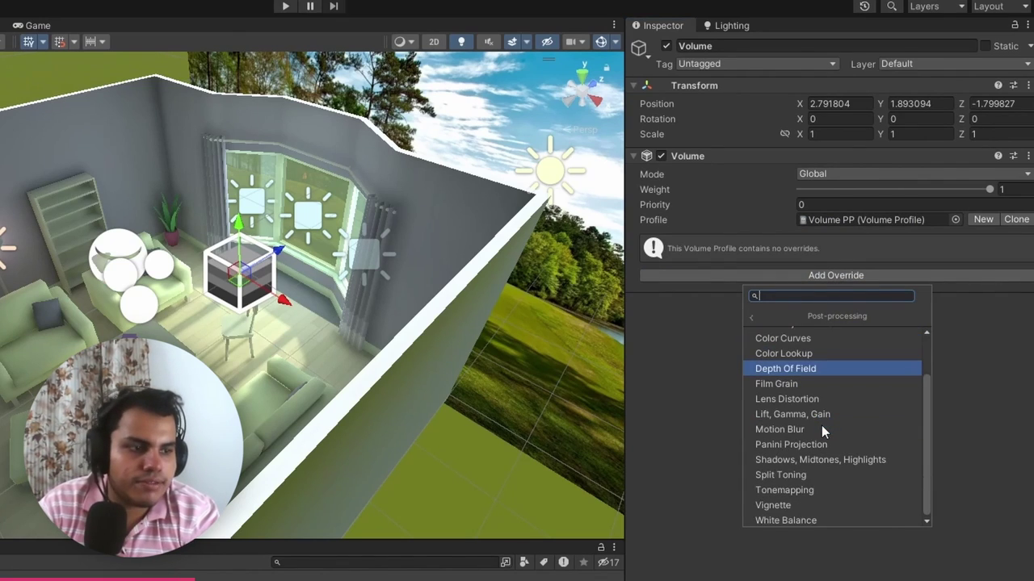
left_click(801, 490)
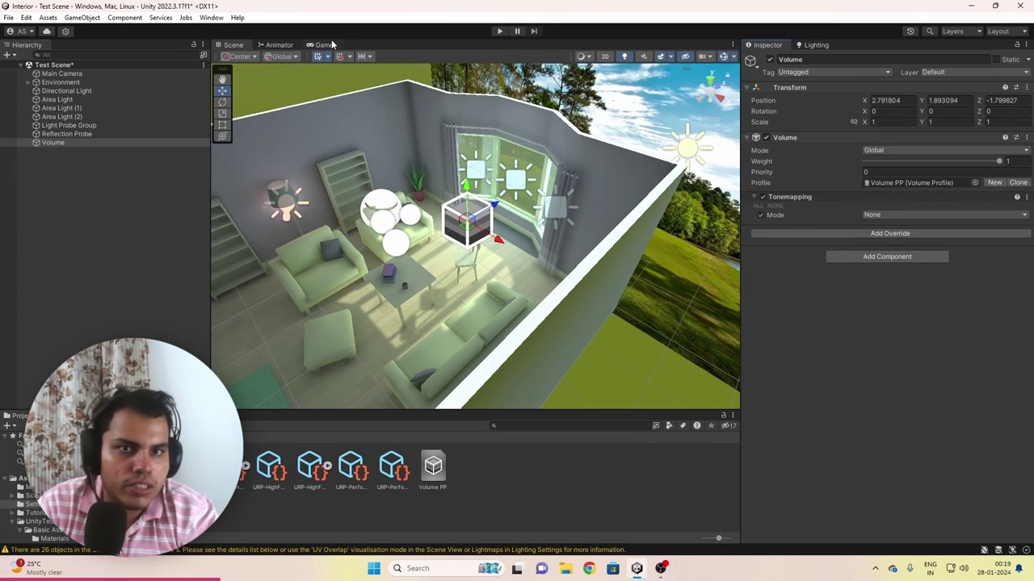
left_click(327, 45)
left_click(888, 215)
left_click(890, 251)
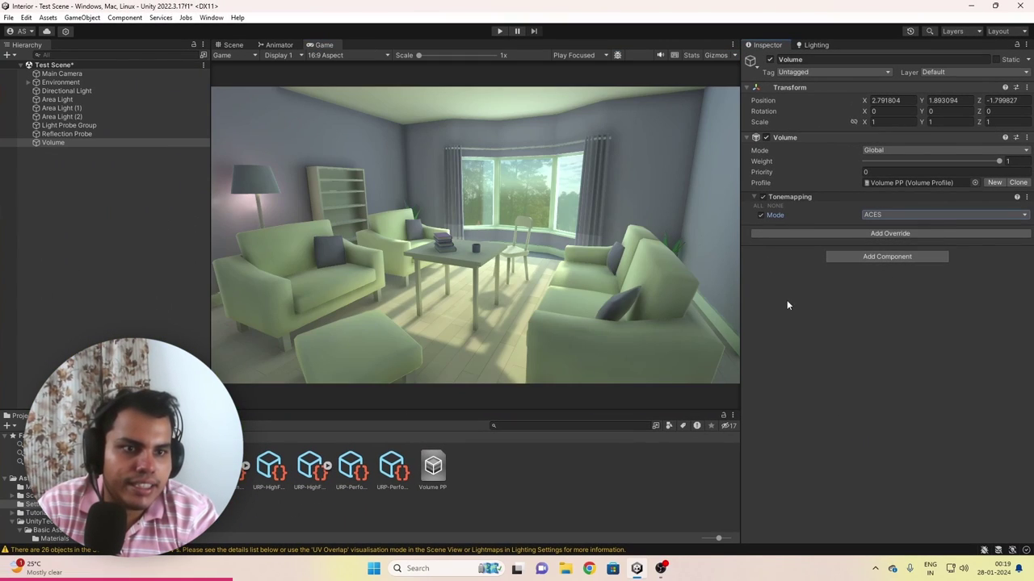
left_click(884, 172)
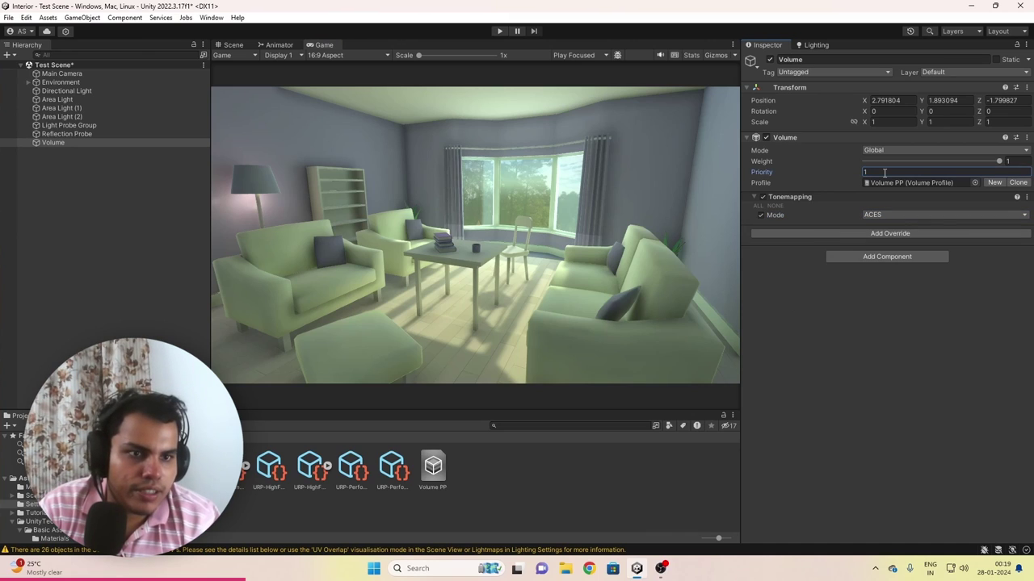
left_click(869, 249)
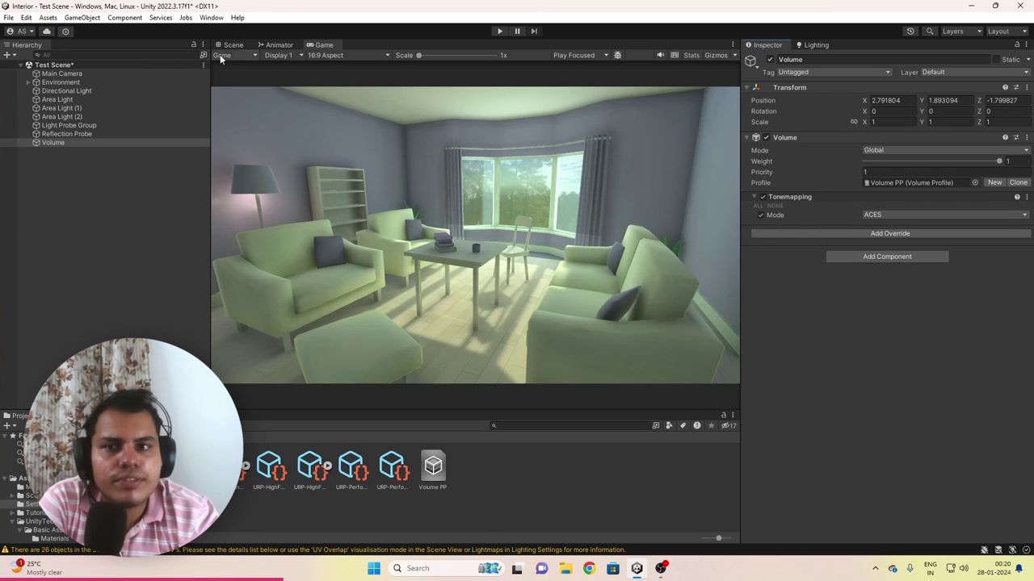
Enable post processing in the Main Camera's rendering settings
left_click(79, 71)
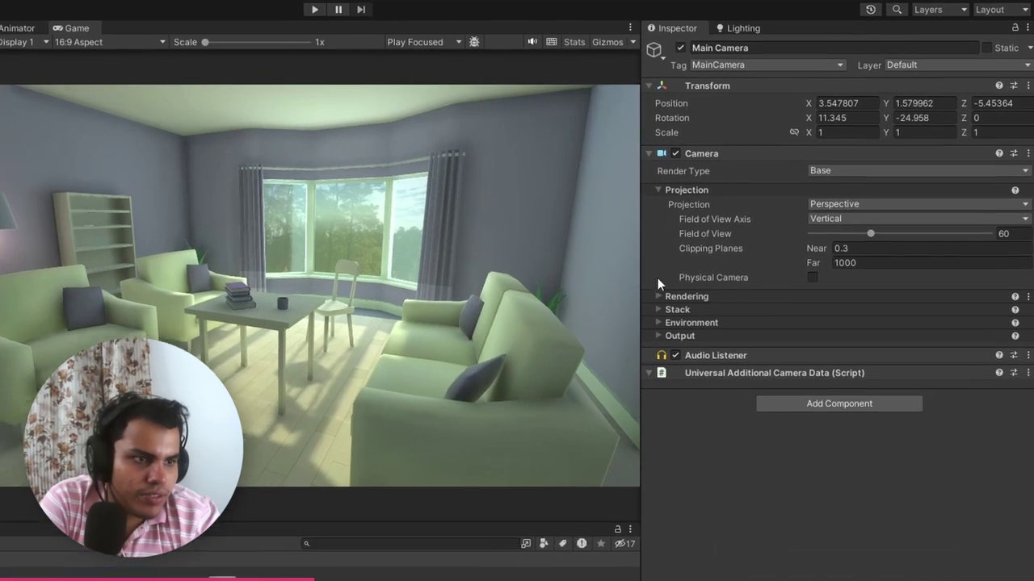
left_click(754, 243)
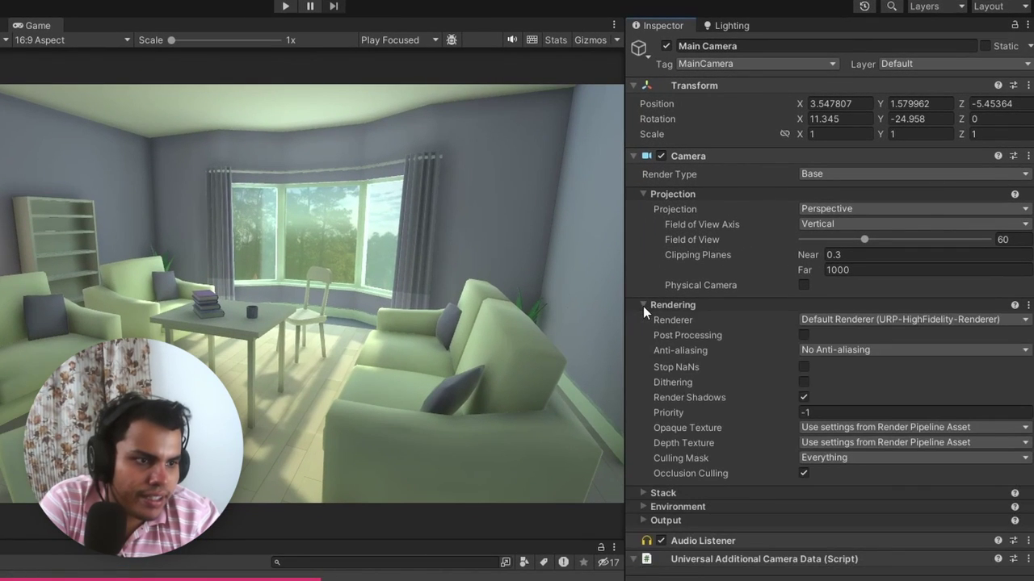
left_click(803, 335)
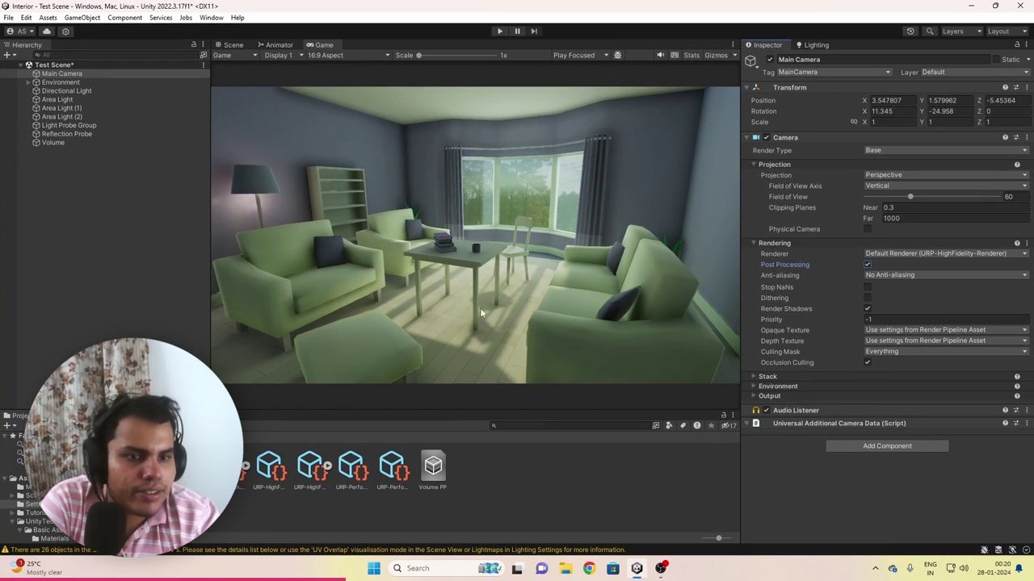
Add a Lift Gamma Gain override to the Volume object and enable its Lift, Gamma and Gain settings
left_click(125, 142)
left_click(892, 214)
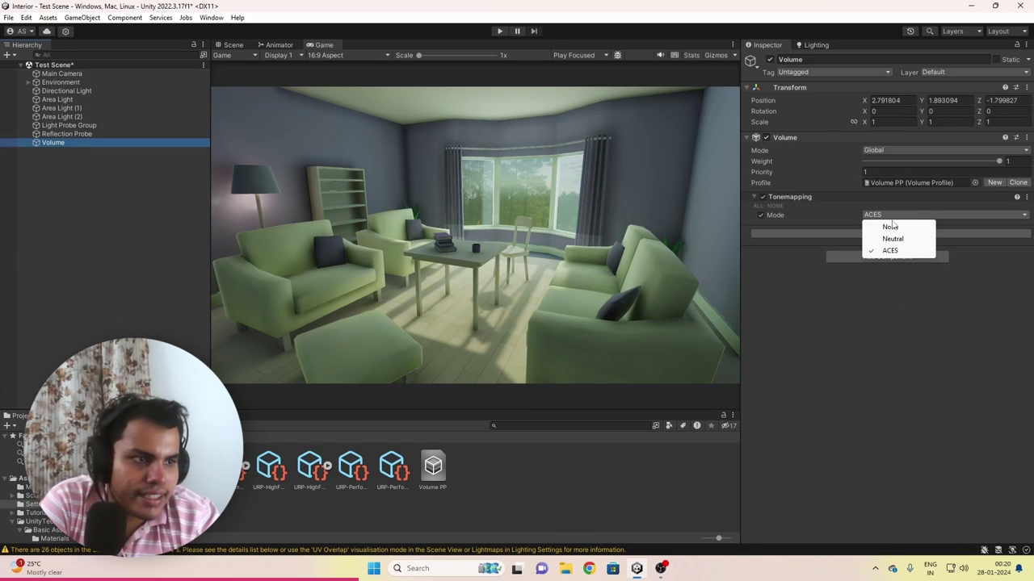
left_click(828, 235)
left_click(855, 275)
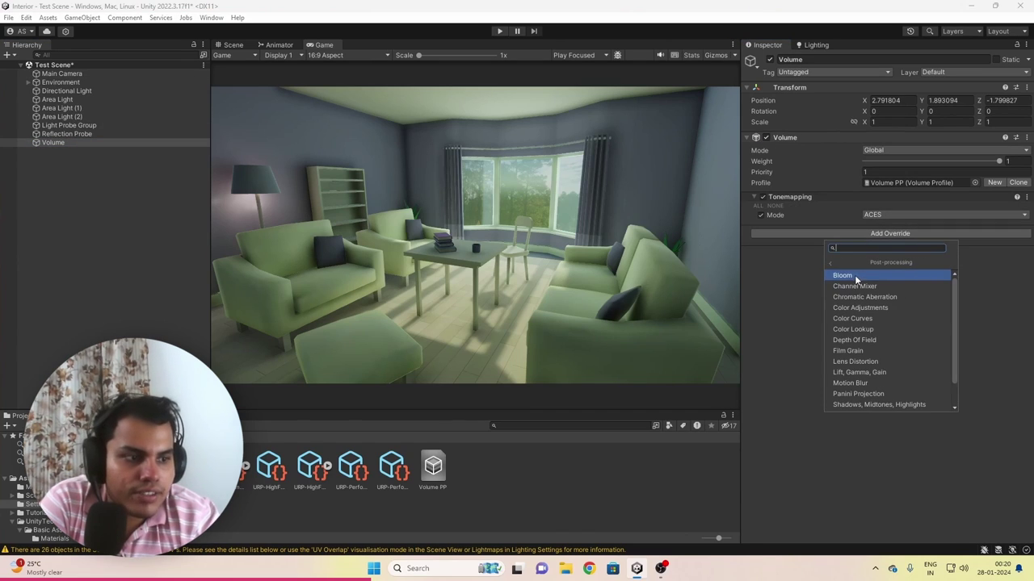
scroll(868, 349, "down", 2)
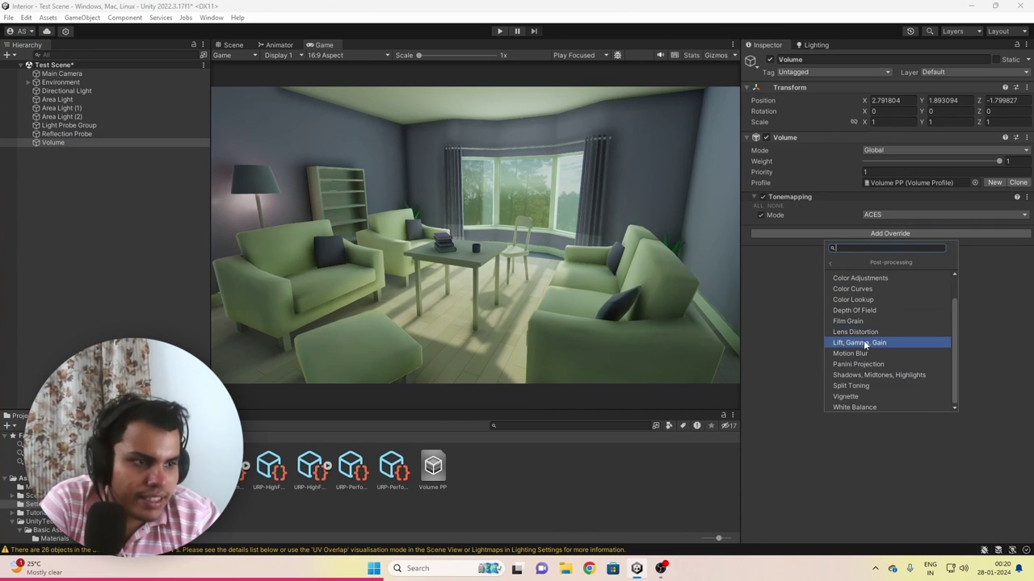
left_click(863, 343)
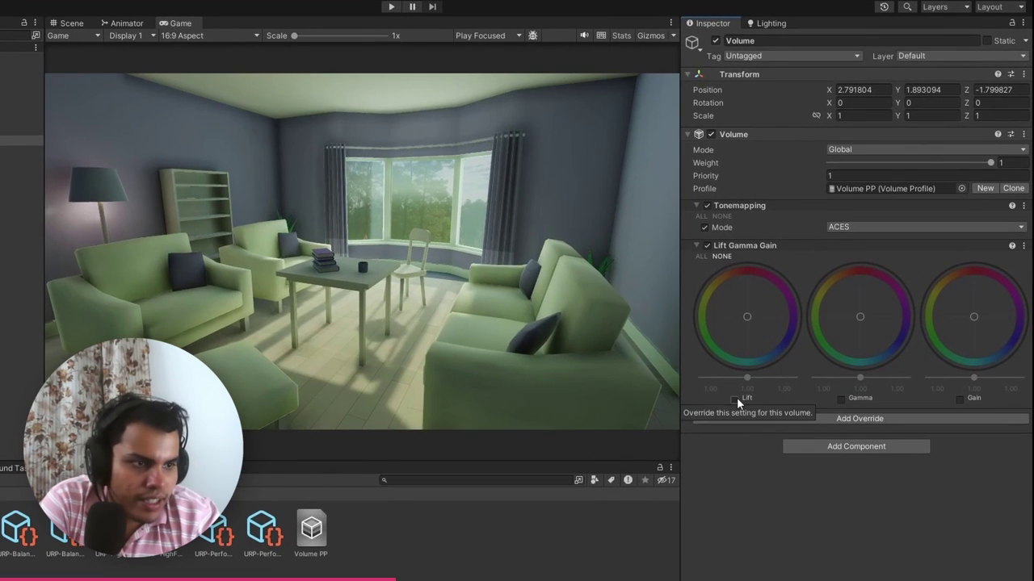
left_click(735, 398)
left_click(841, 399)
left_click(958, 399)
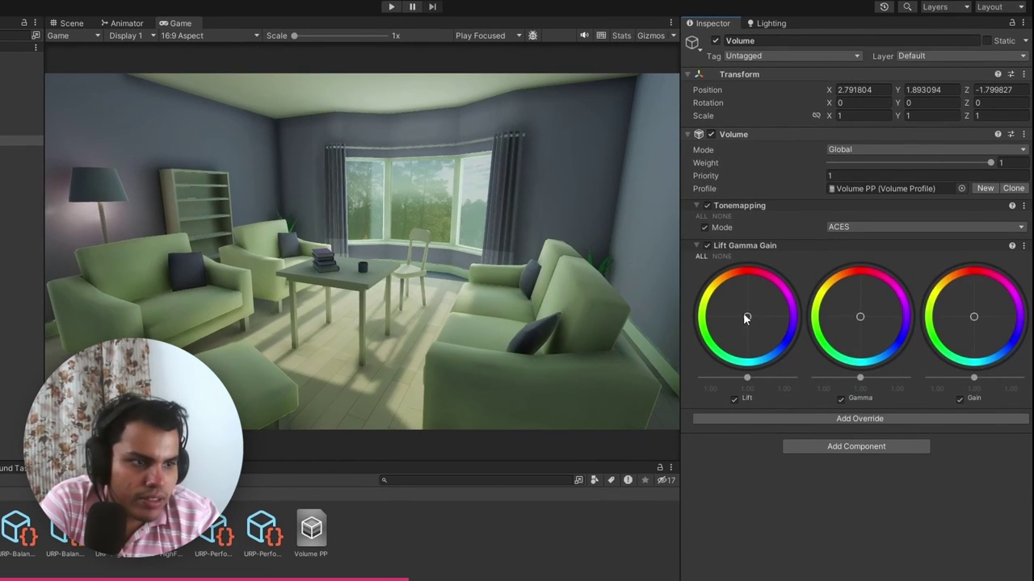
Fine-tune the brightness and colour balance of the Lift, Gamma and Gain wheels, and collapse the override
left_click_drag(747, 376, 749, 382)
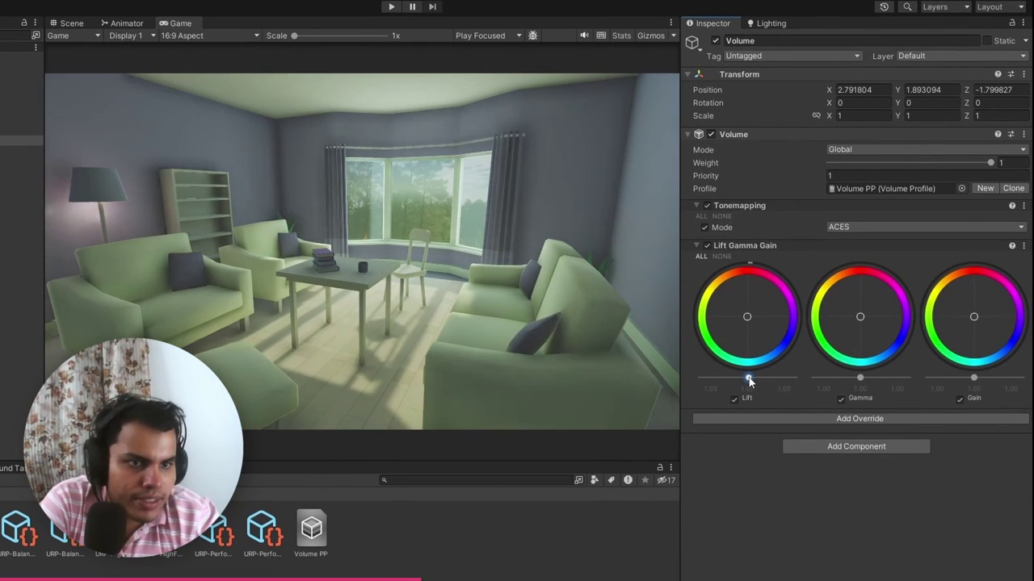
left_click_drag(750, 378, 748, 378)
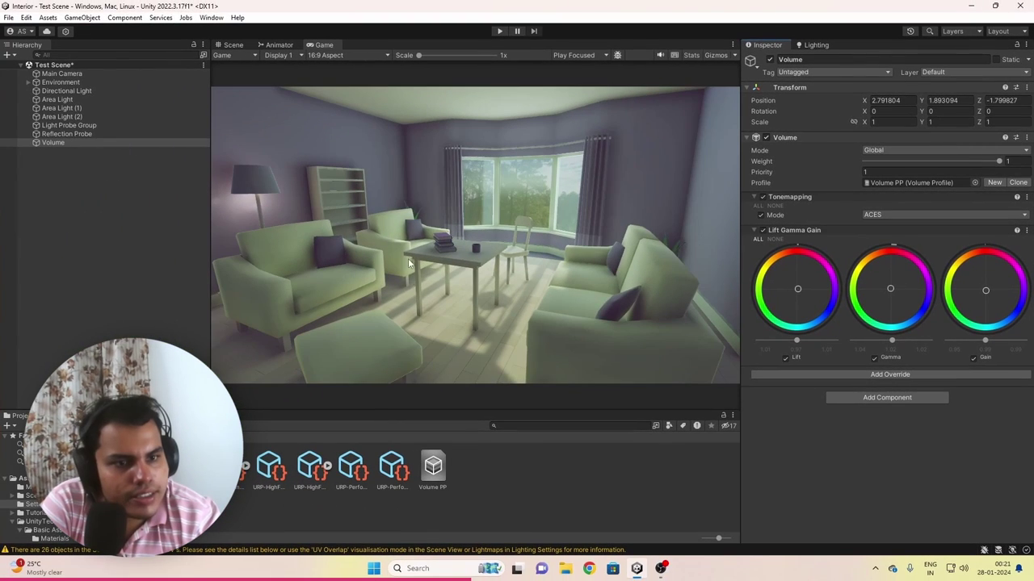
left_click(775, 231)
Add a White Balance override with all its settings enabled, temperature 7 and tint -6.8
left_click(889, 243)
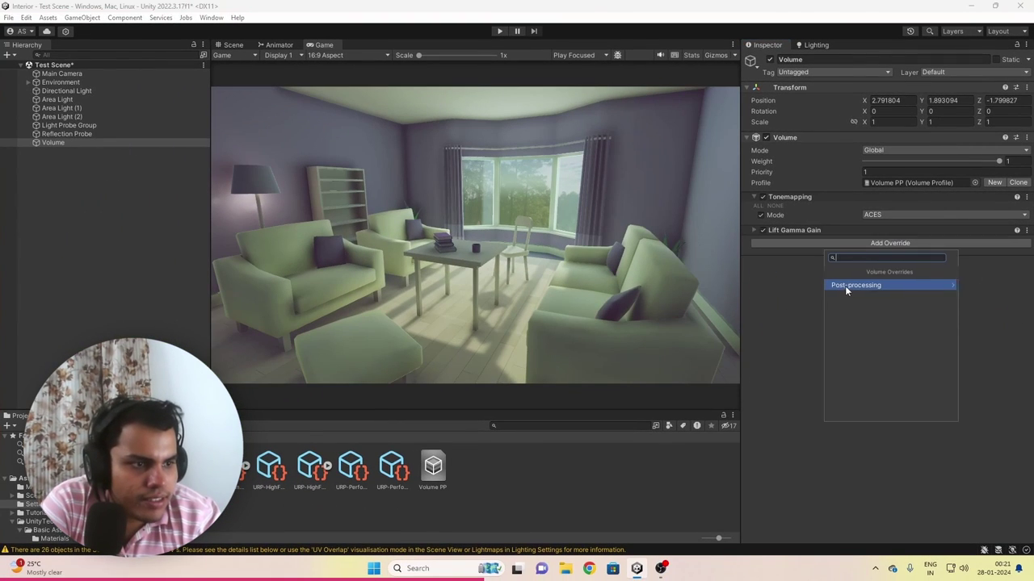
left_click(845, 284)
left_click(840, 417)
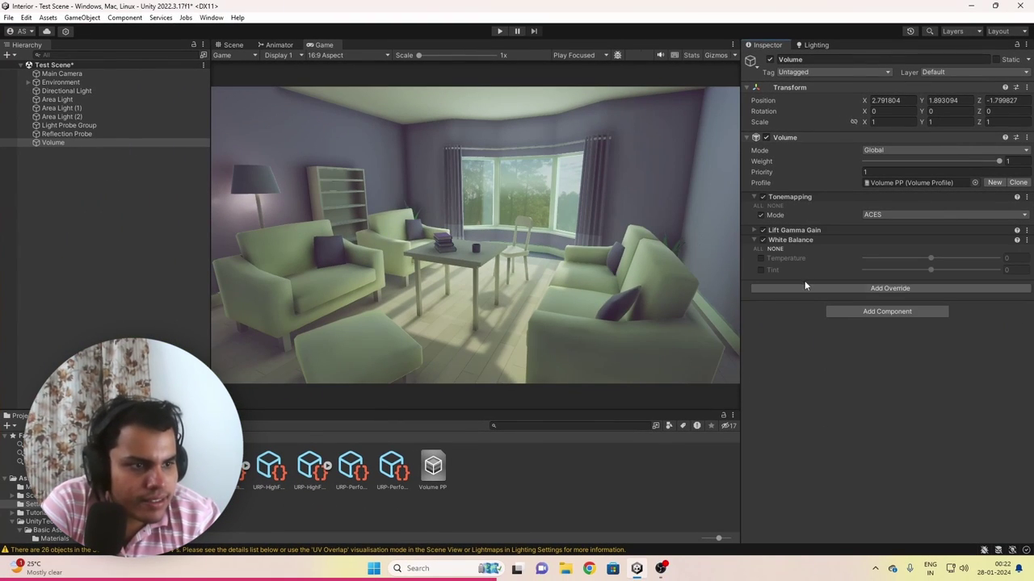
left_click(757, 249)
left_click_drag(930, 257, 938, 259)
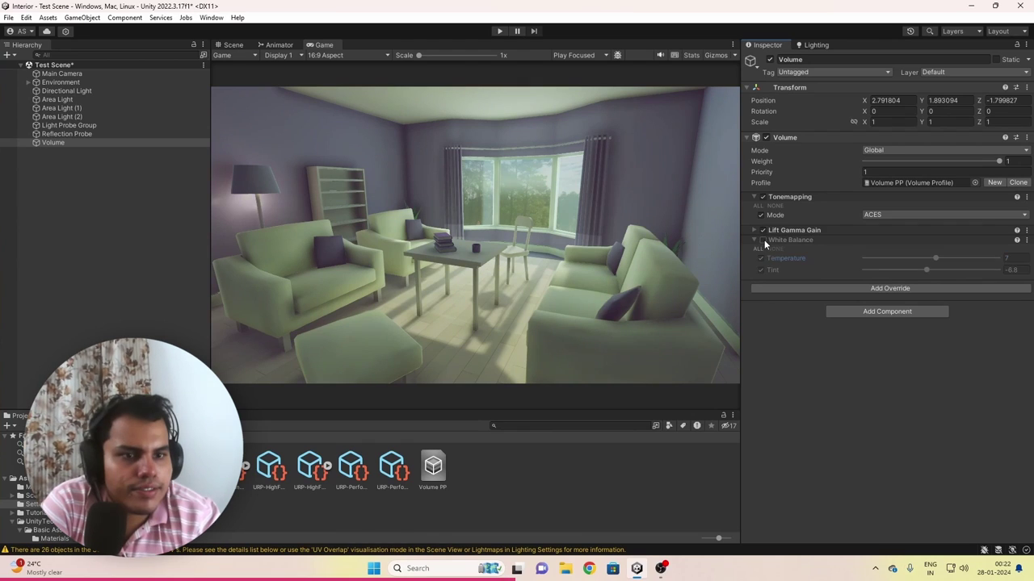
left_click(763, 241)
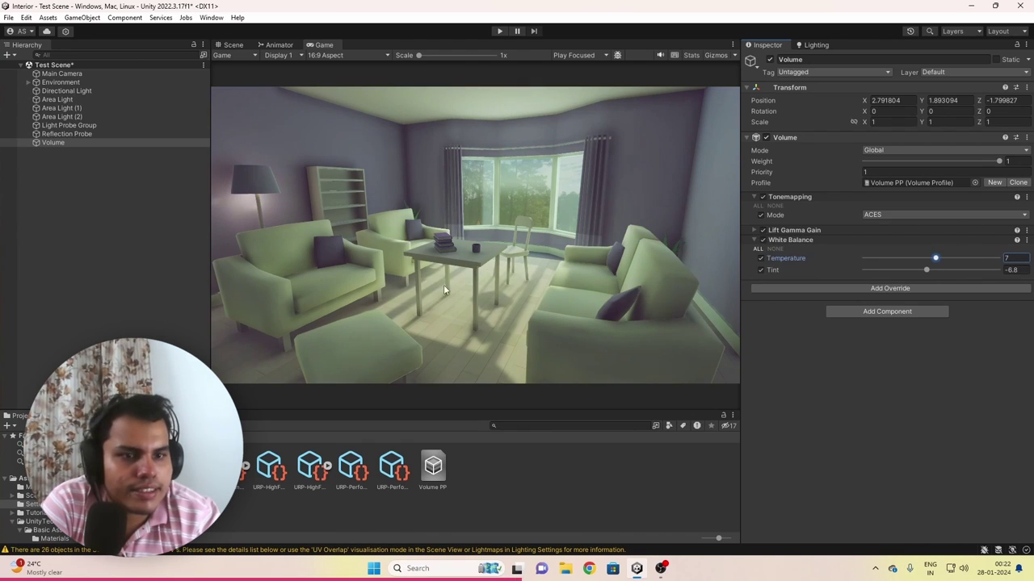
Add a Shadows Midtones Highlights override and enable its Shadows, Midtones and Highlights wheels
left_click(890, 288)
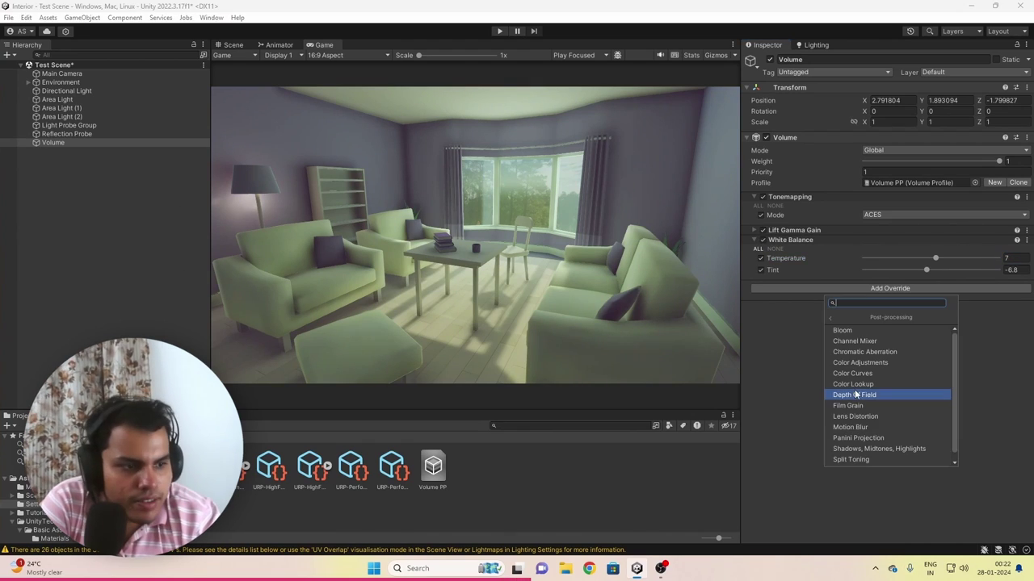
left_click(866, 441)
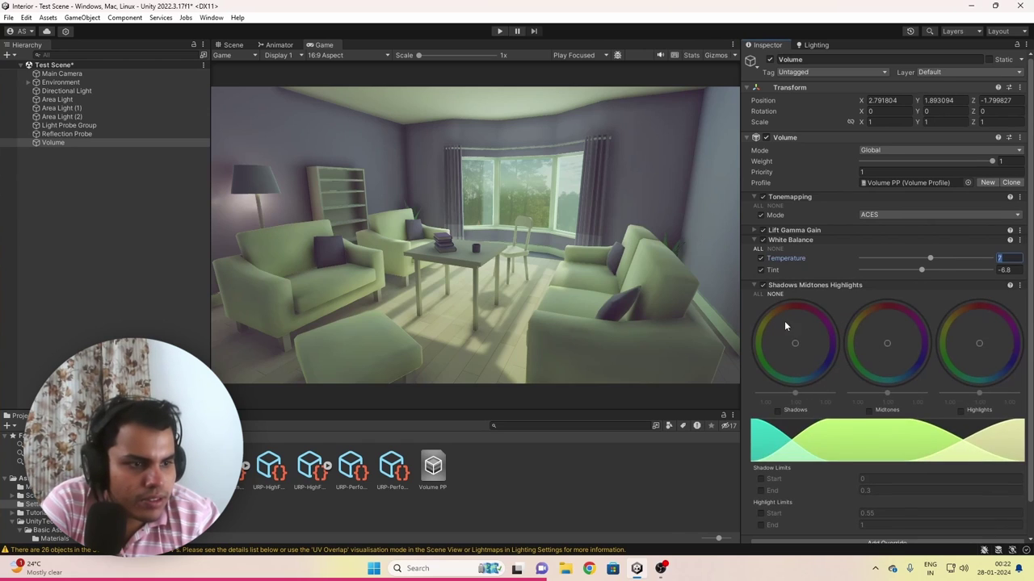
scroll(785, 355, "down", 2)
left_click(778, 376)
left_click(870, 376)
Slightly brighten the shadows, midtones and highlights, nudge the highlights' colour balance, and collapse the override
left_click_drag(794, 356, 799, 358)
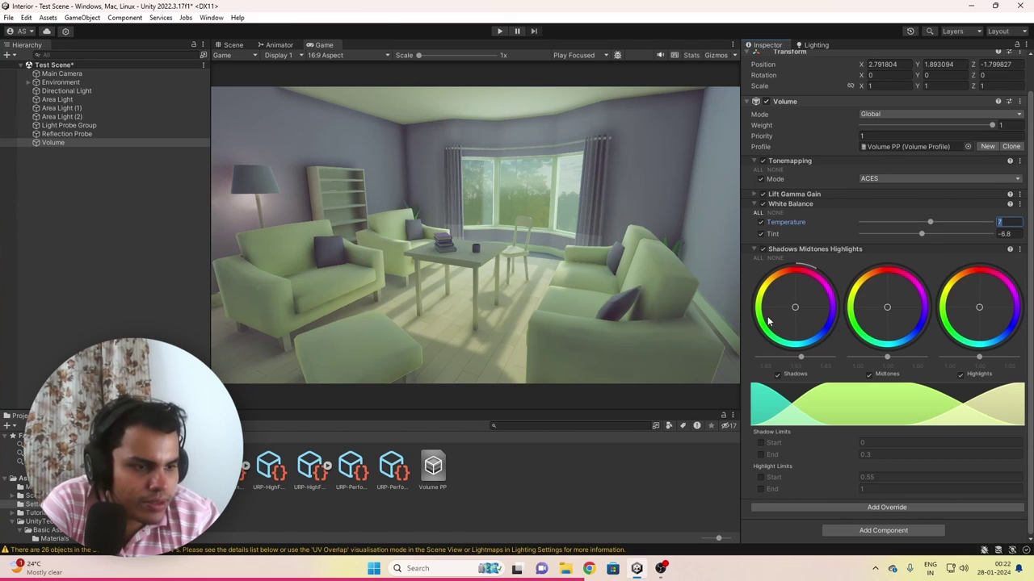
left_click_drag(794, 313, 788, 317)
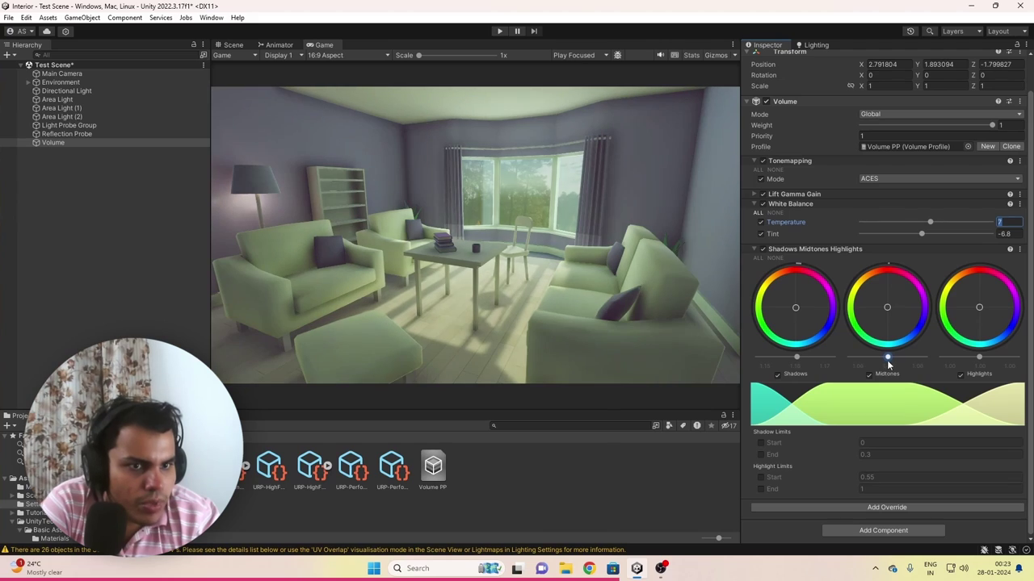
left_click_drag(889, 360, 889, 358)
left_click_drag(977, 360, 985, 363)
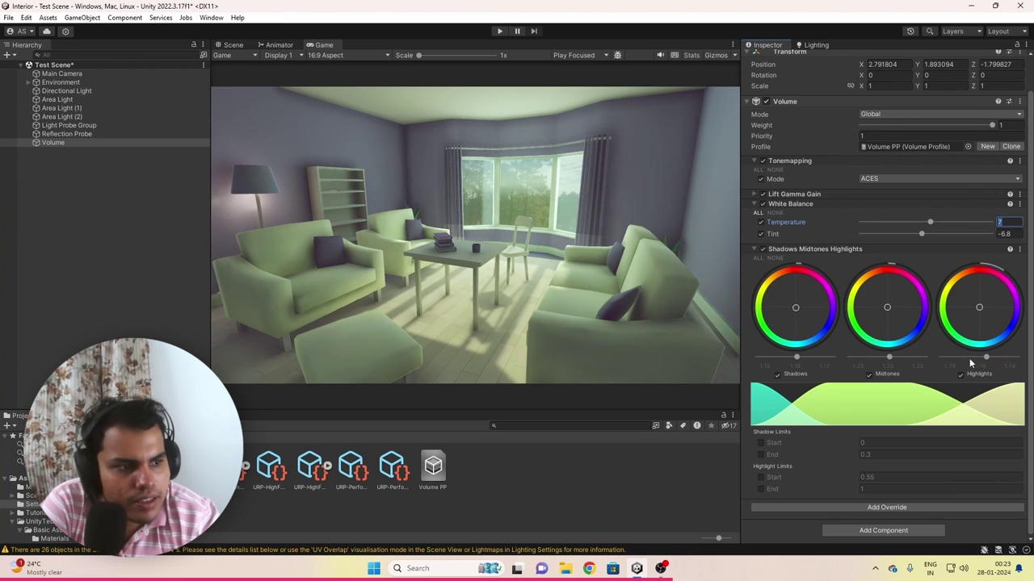
left_click_drag(979, 305, 984, 299)
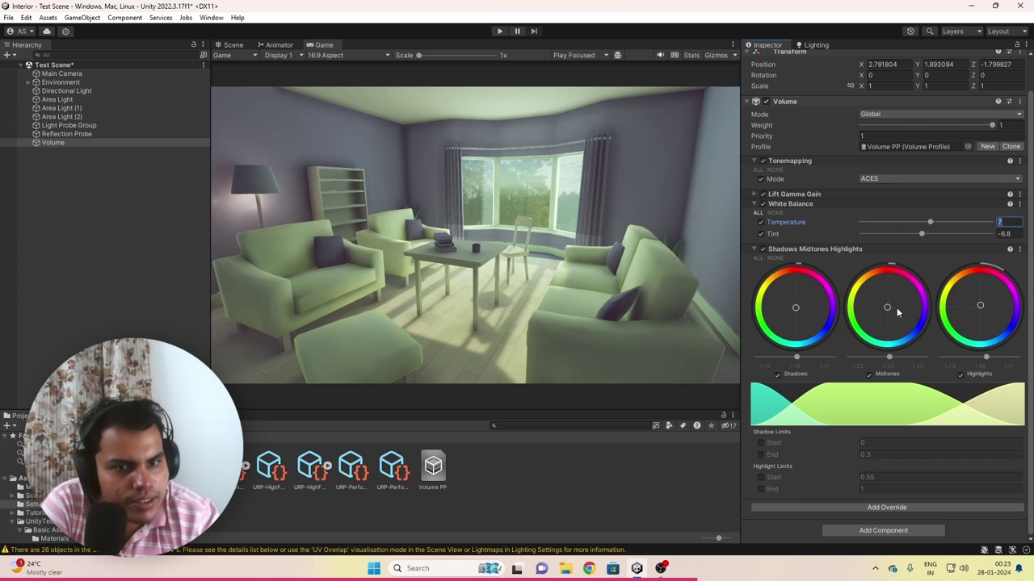
left_click(807, 249)
Add a Bloom override with threshold 0.9, intensity 3.8 and scatter 0.83, and collapse it
left_click(888, 298)
left_click(859, 340)
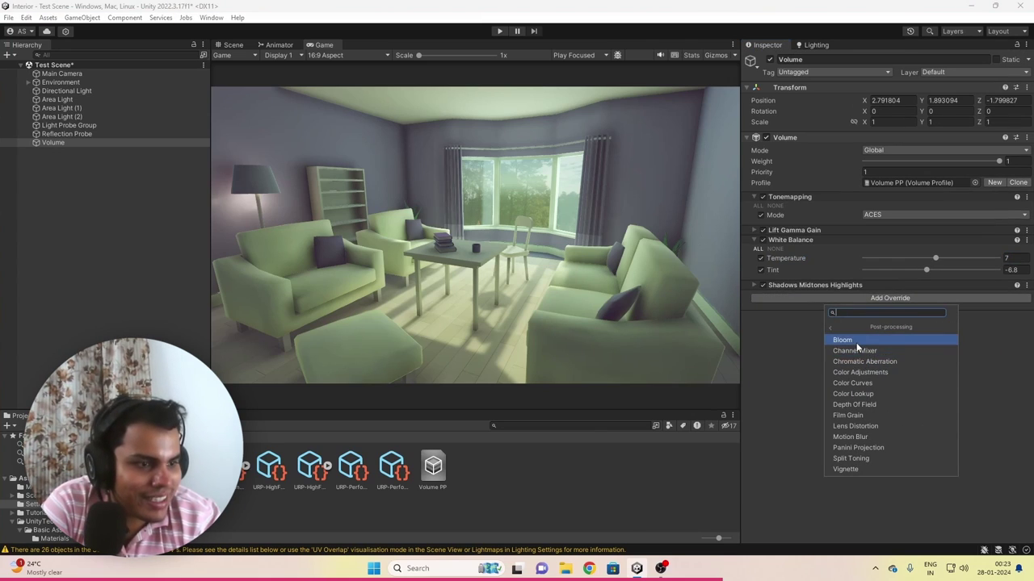
left_click(842, 340)
left_click(760, 325)
left_click(760, 335)
left_click_drag(774, 335, 802, 356)
left_click(760, 348)
left_click(763, 297)
left_click(763, 297)
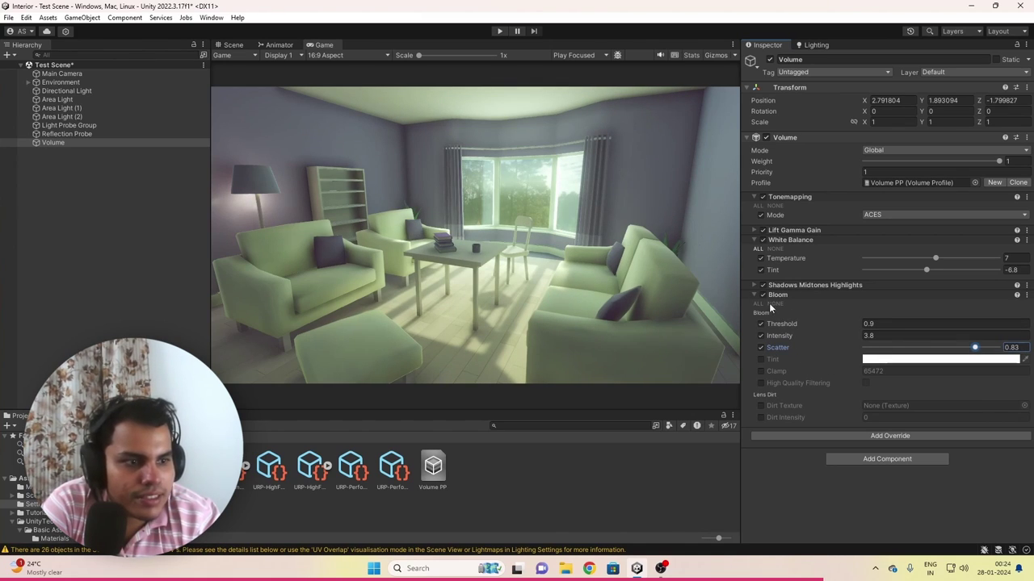
left_click(773, 295)
Add a Color Adjustments override with post exposure -0.29, contrast 4 and hue shift 8, and collapse it
left_click(774, 310)
left_click(840, 369)
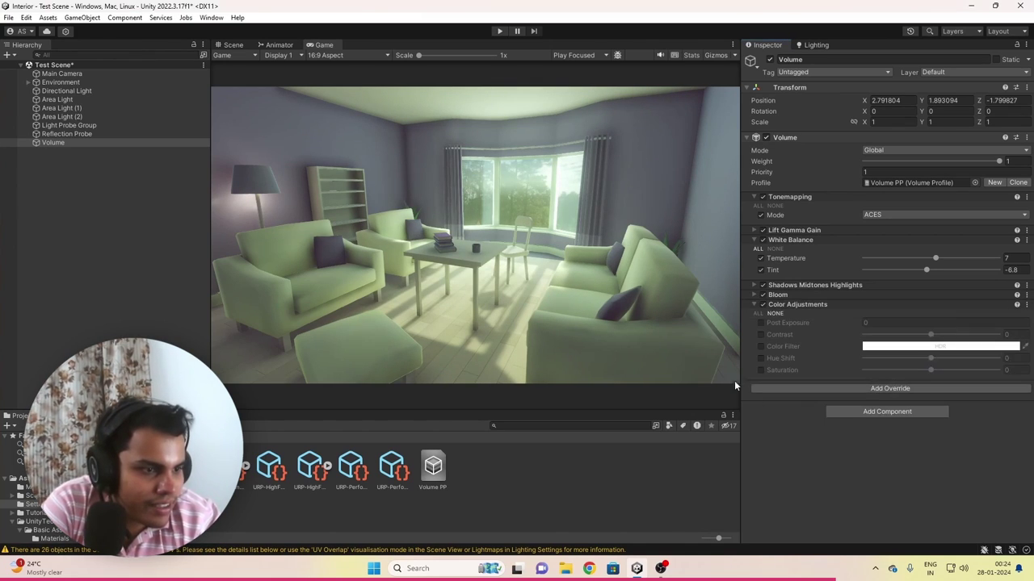
left_click(761, 322)
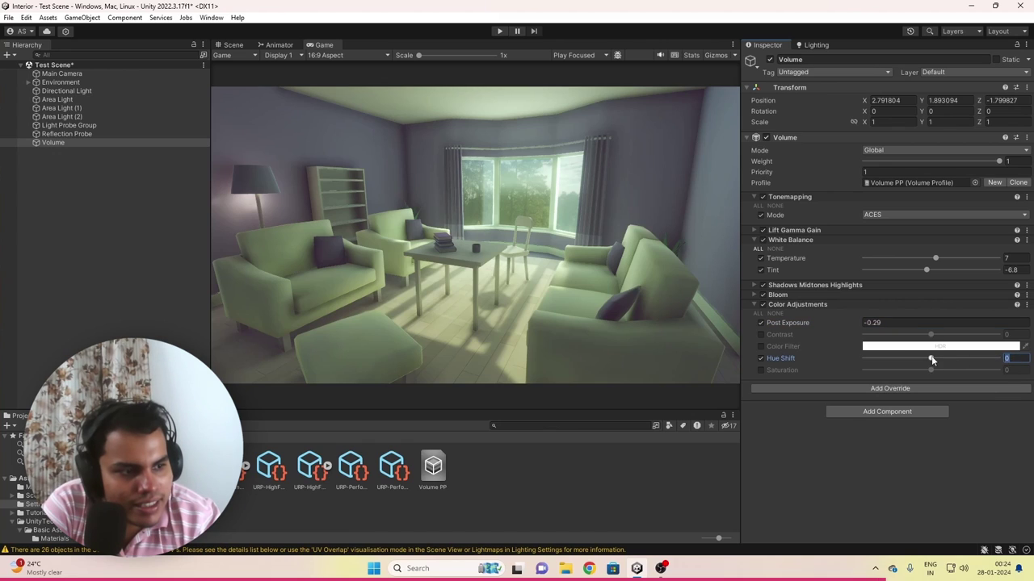
left_click_drag(930, 358, 935, 360)
left_click(760, 334)
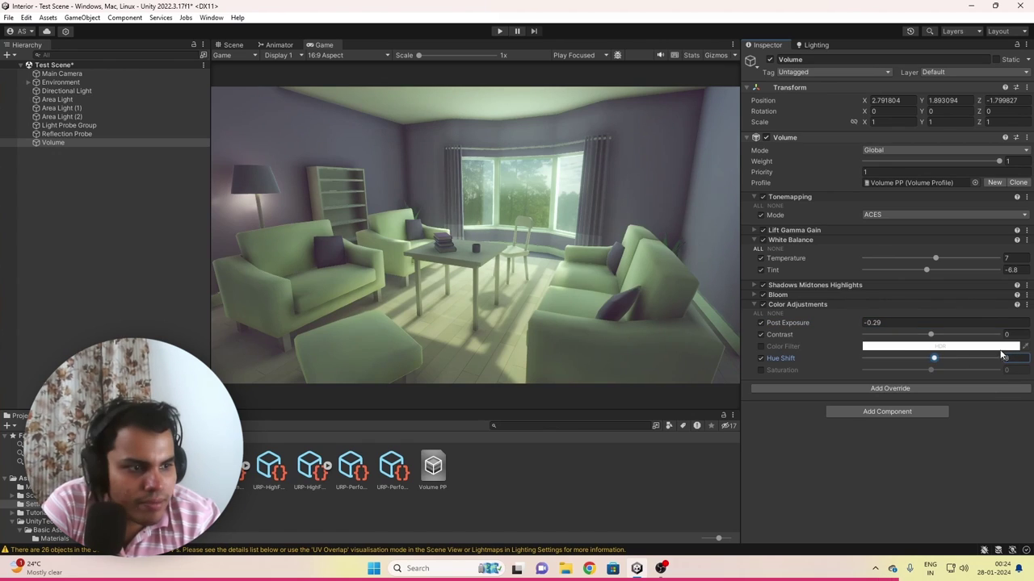
left_click_drag(931, 337, 935, 338)
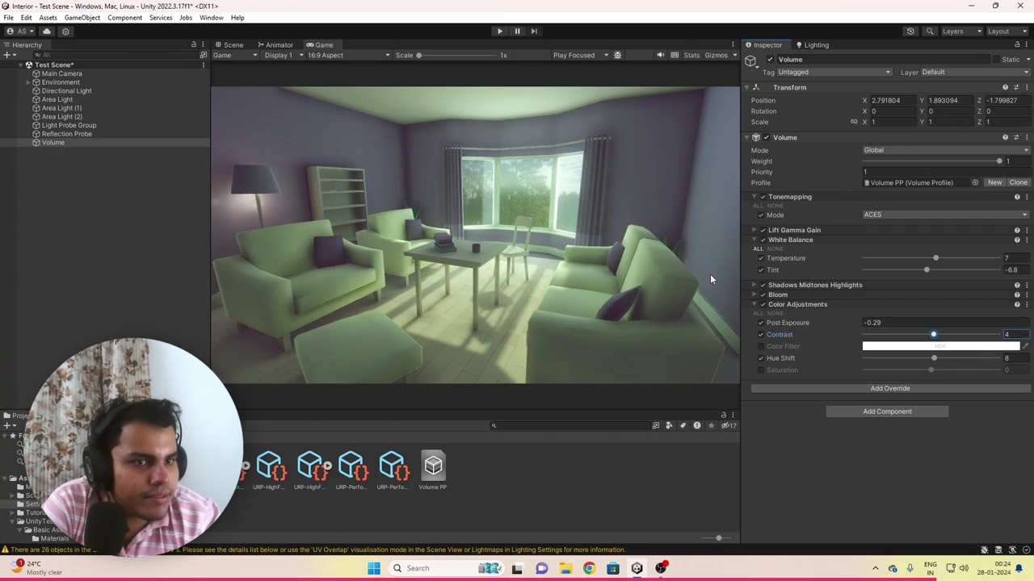
left_click(886, 304)
Add a Depth Of Field override in Gaussian mode with start 8.5 and end 32.17, toggling it to compare the effect
left_click(889, 317)
left_click(854, 402)
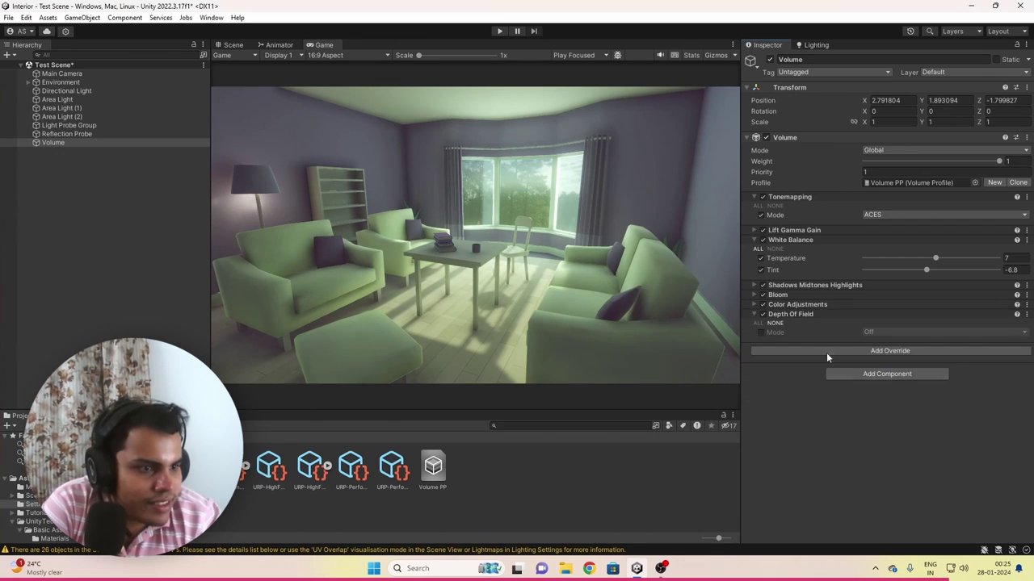
left_click(761, 332)
left_click(872, 331)
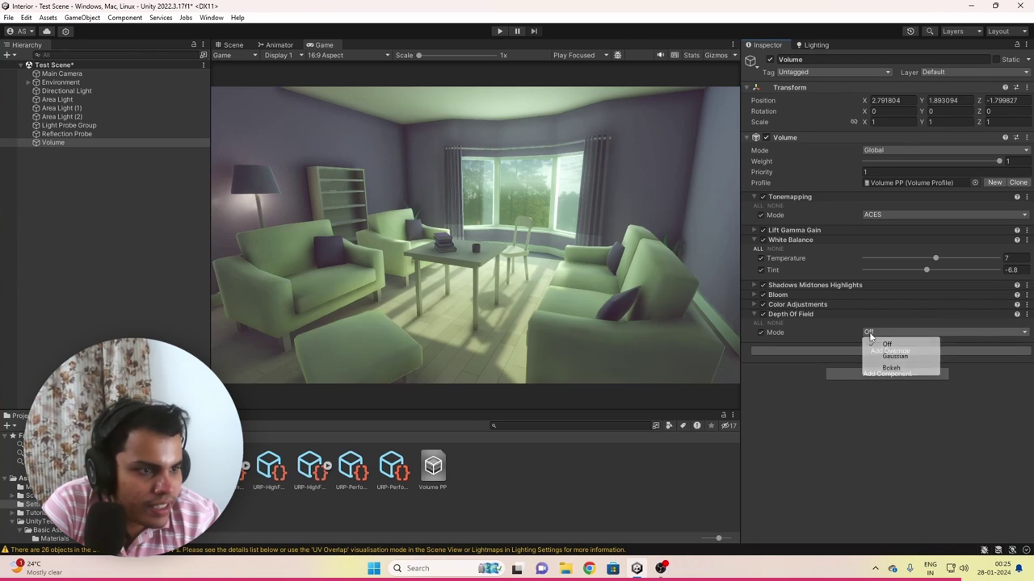
left_click(881, 357)
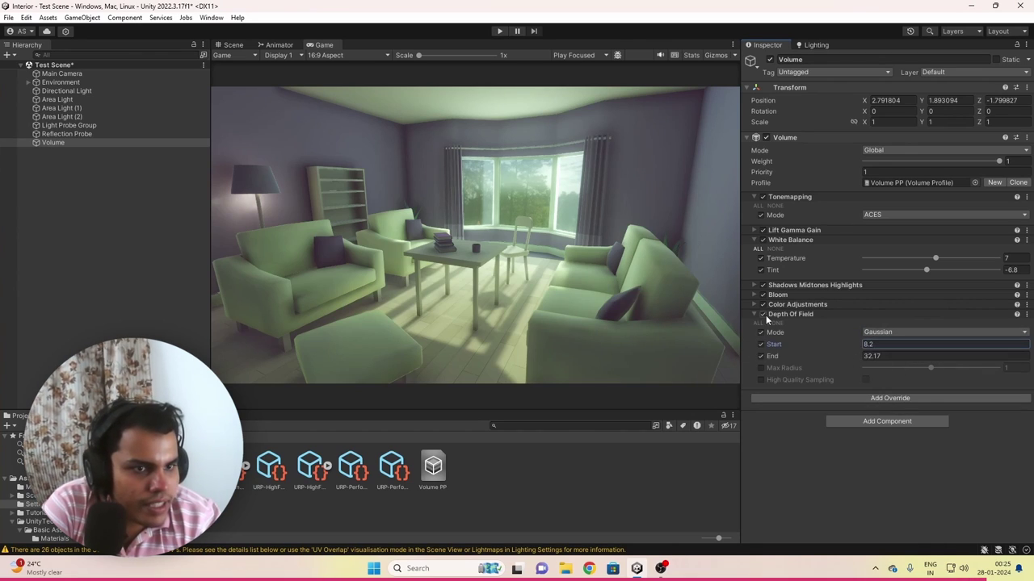
left_click(763, 314)
left_click(764, 314)
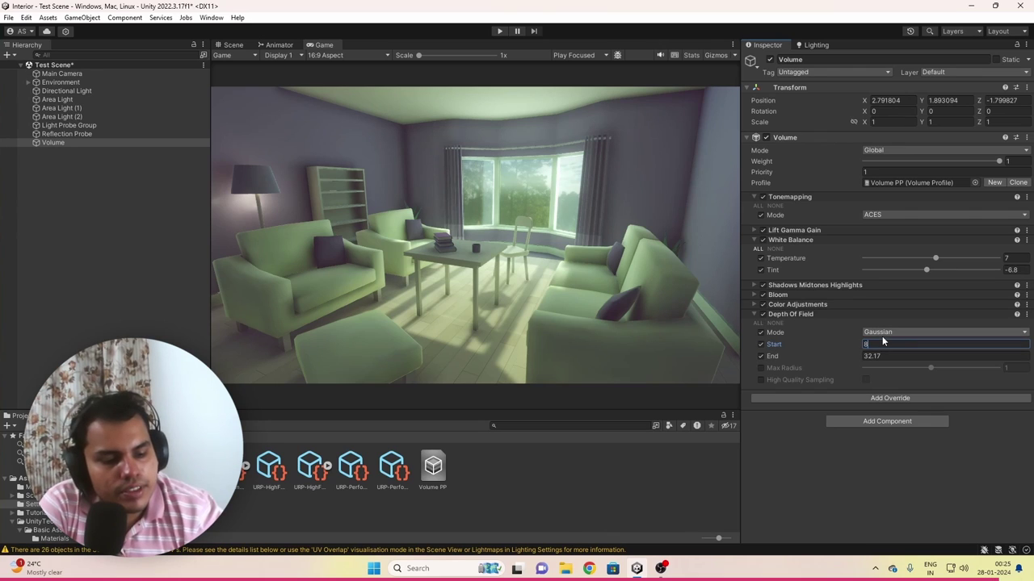
Run the scene in play mode to preview the post-processed room, and stop playback
left_click(500, 32)
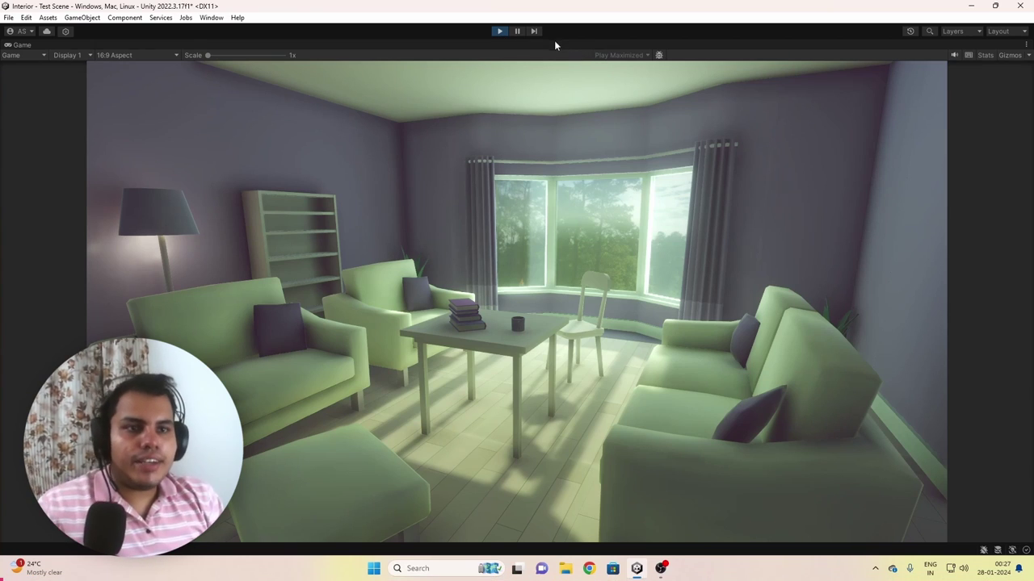
left_click(500, 32)
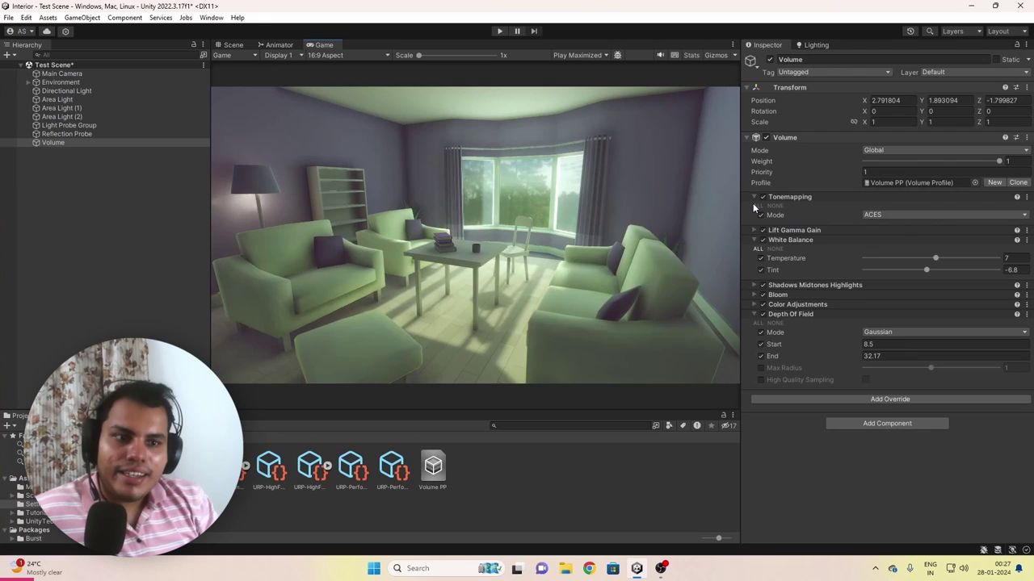
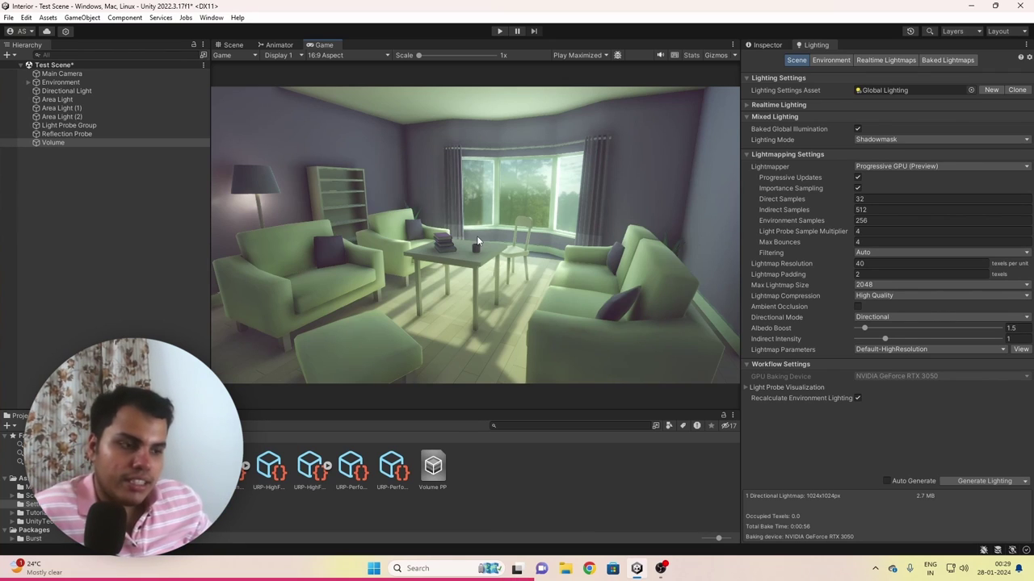
left_click(240, 45)
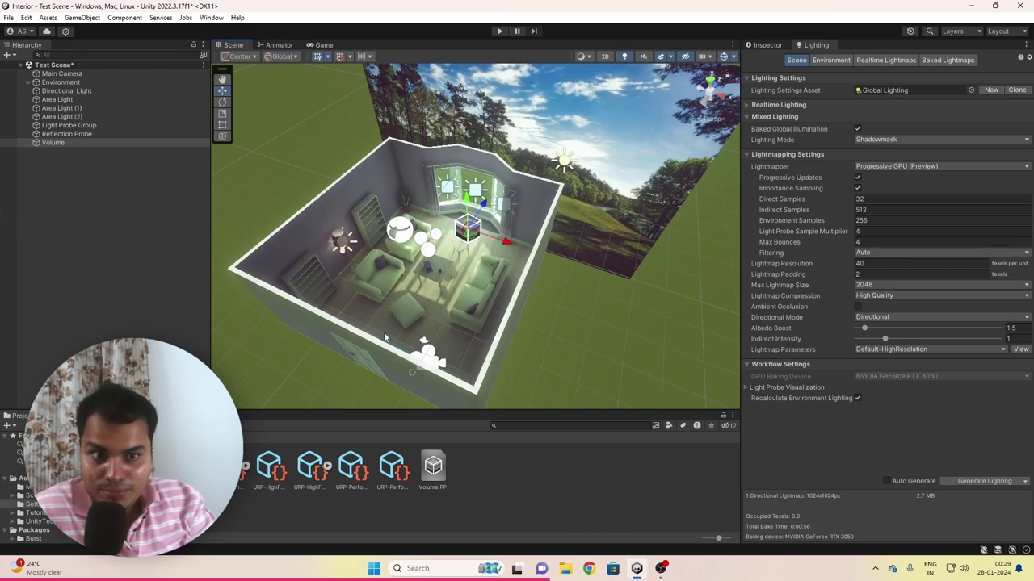
middle_click_drag(596, 340, 557, 330)
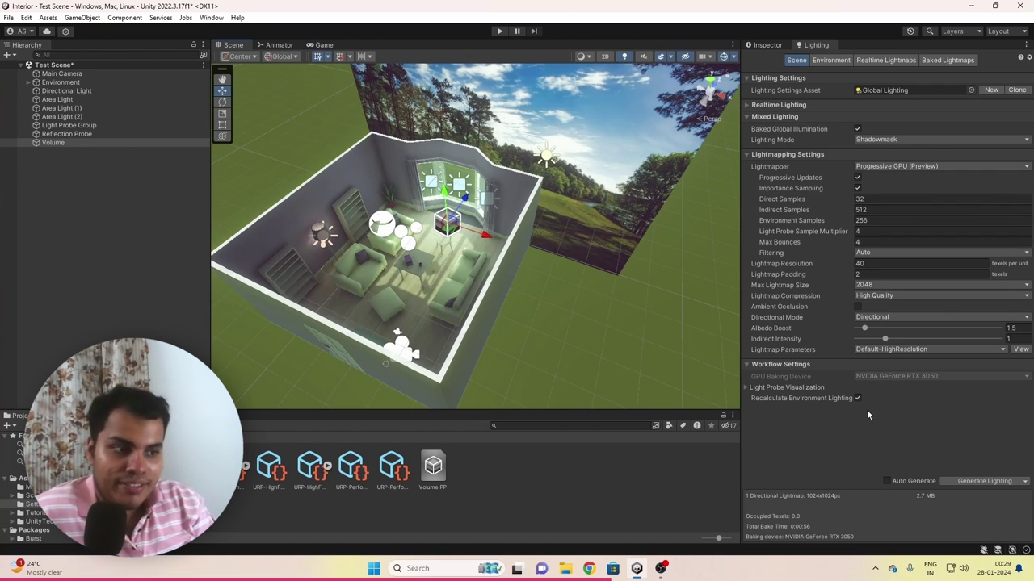
left_click(765, 45)
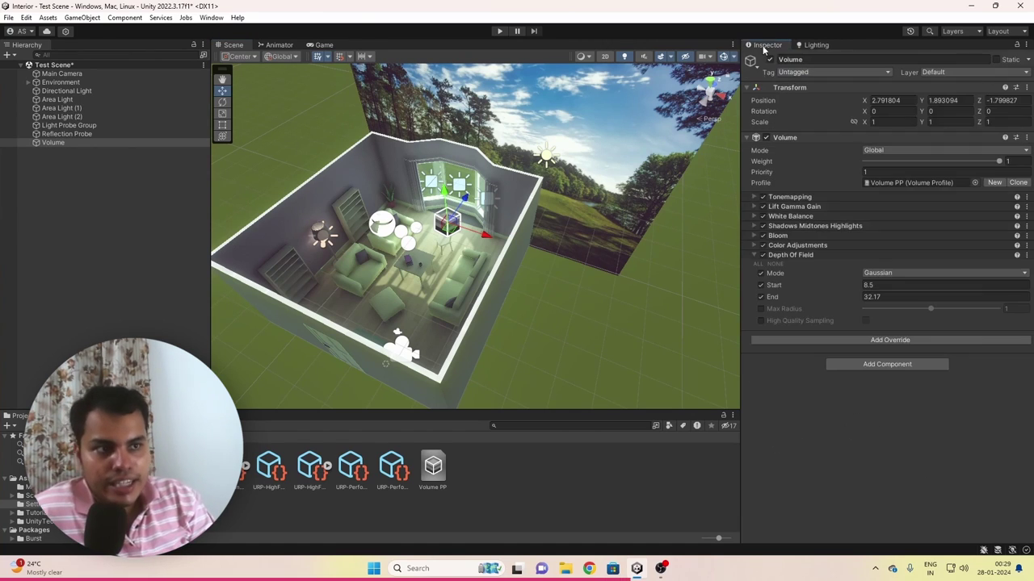
left_click(326, 47)
Set the lightmap resolution to 100 texels per unit and the max lightmap size to 4096, and rebake the scene lighting
left_click(814, 45)
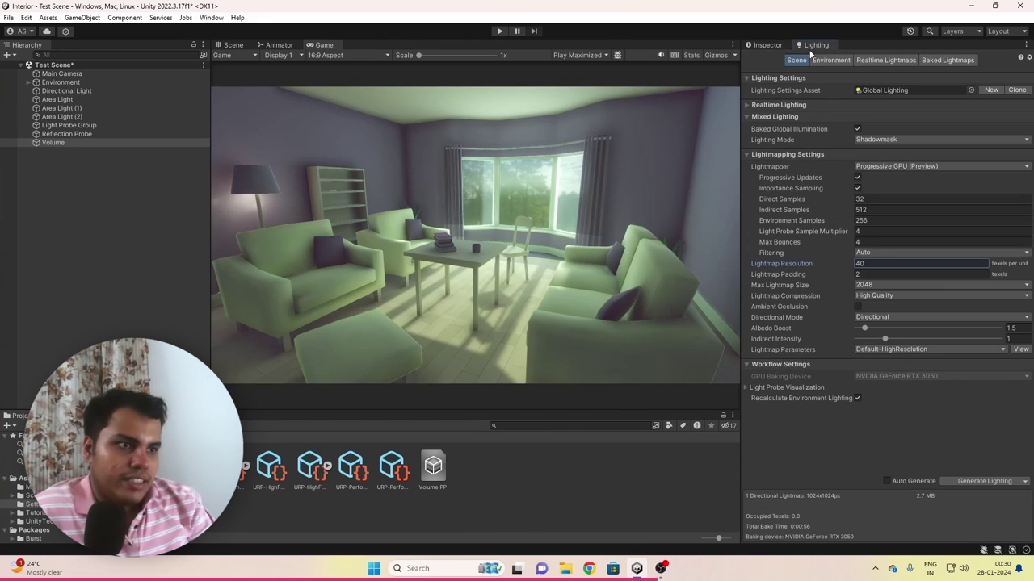
left_click(874, 262)
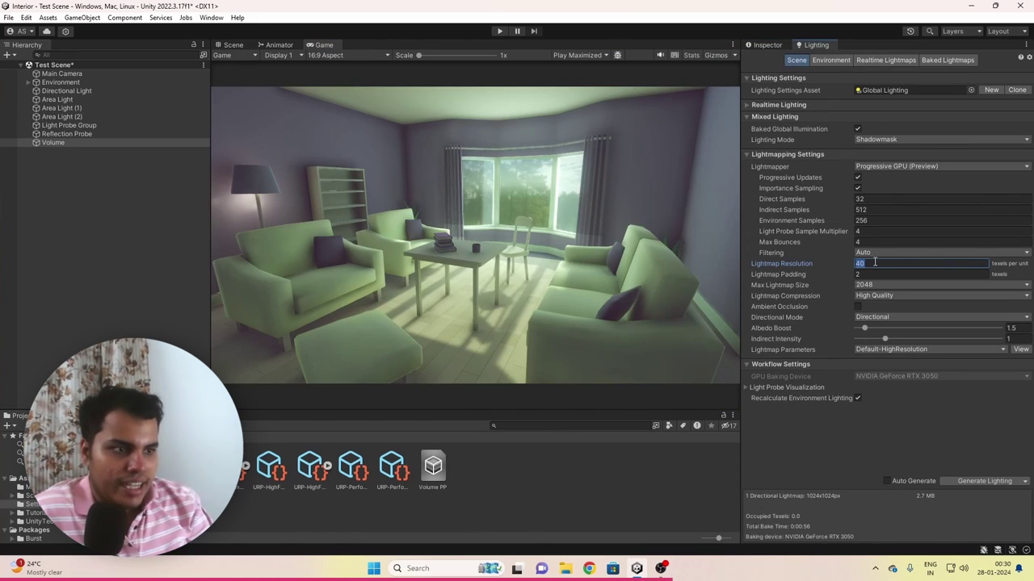
type("100")
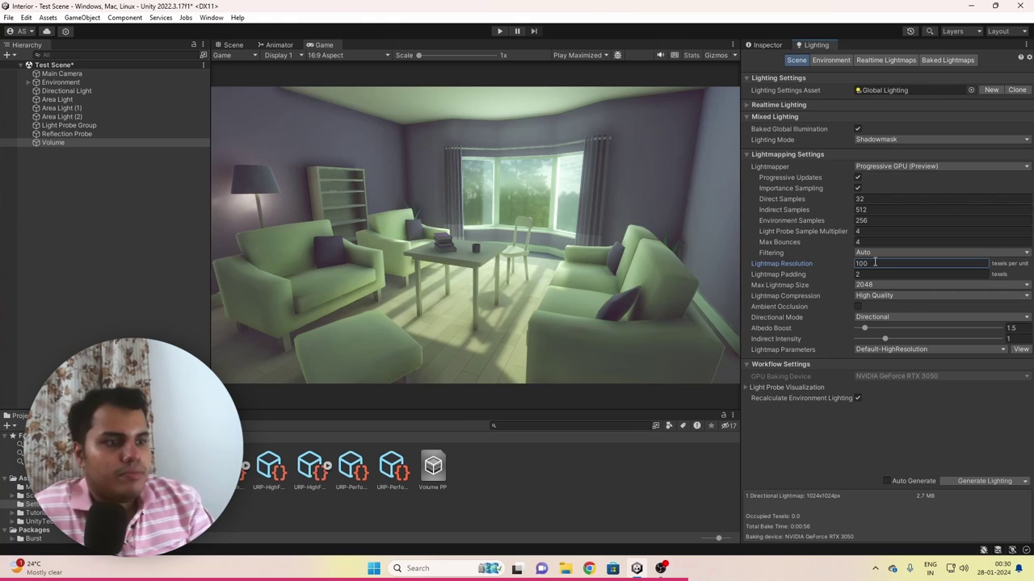
left_click(872, 284)
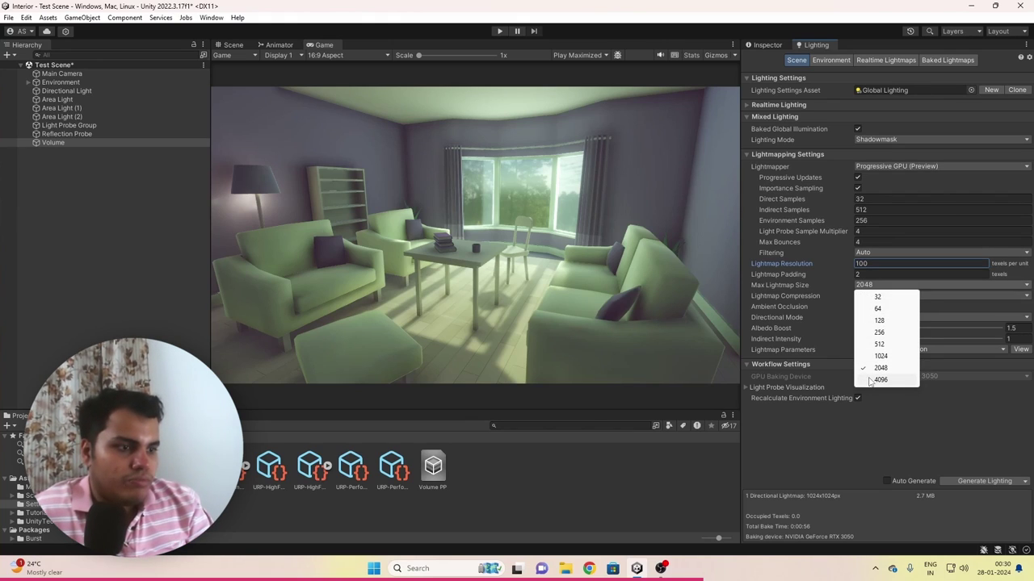
left_click(878, 379)
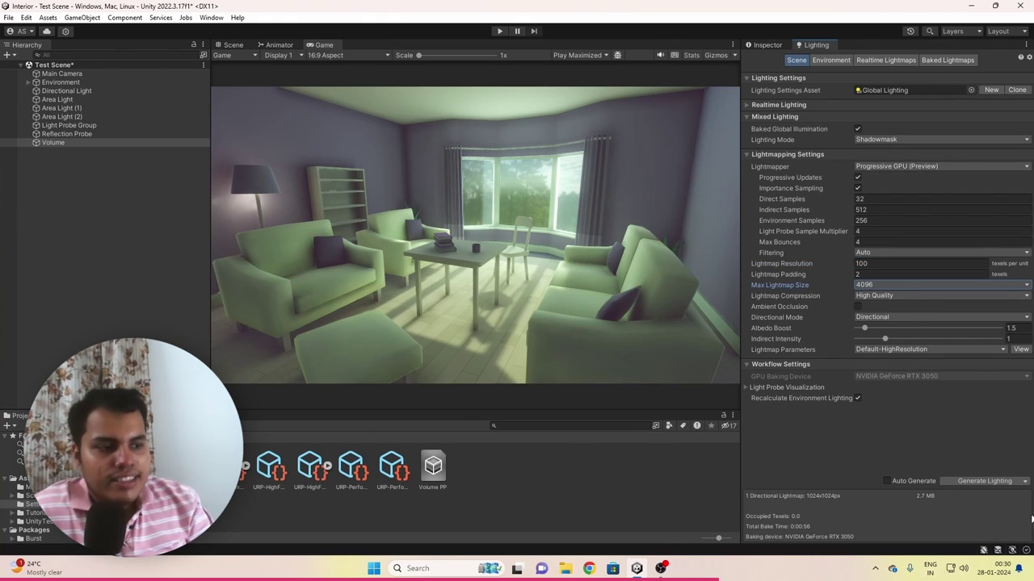
left_click(989, 481)
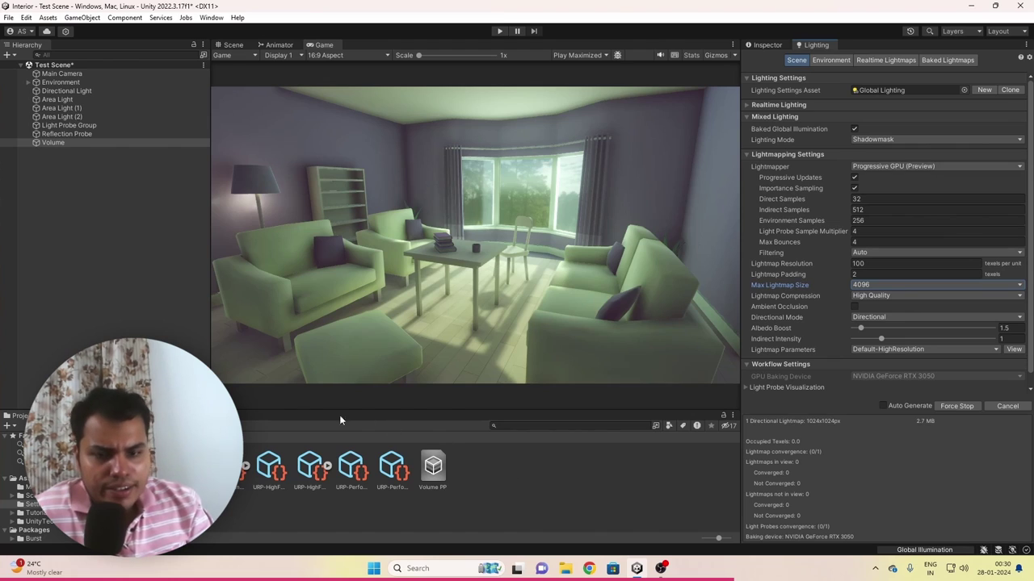
Preview the rebaked room in play mode and stop playback
key("ctrl+p")
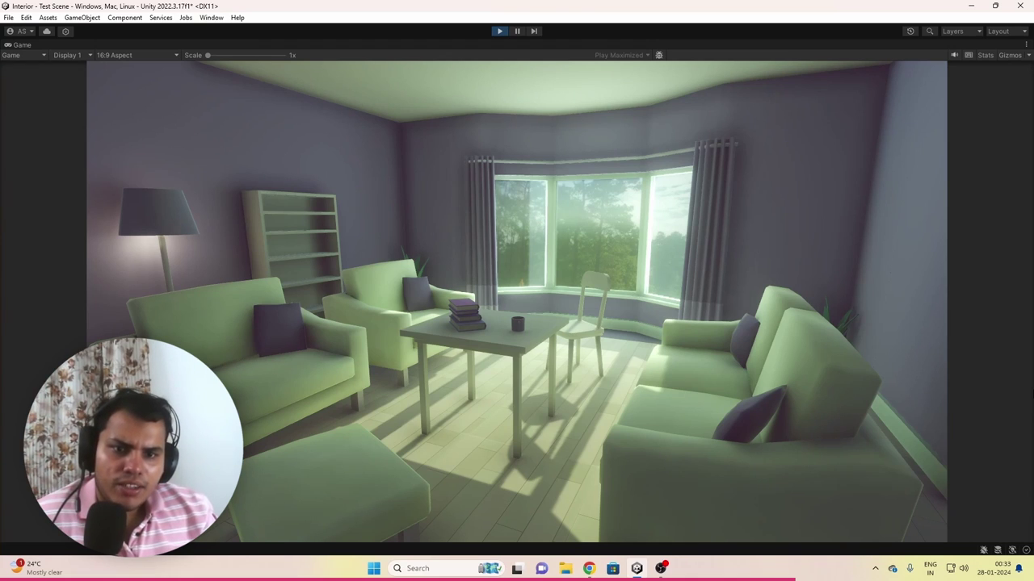
key("ctrl+p")
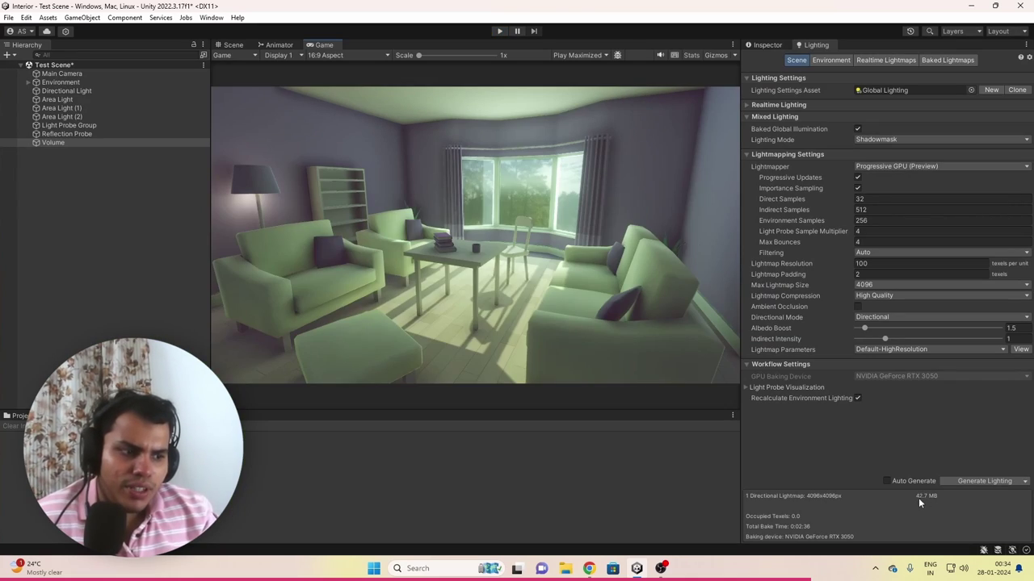